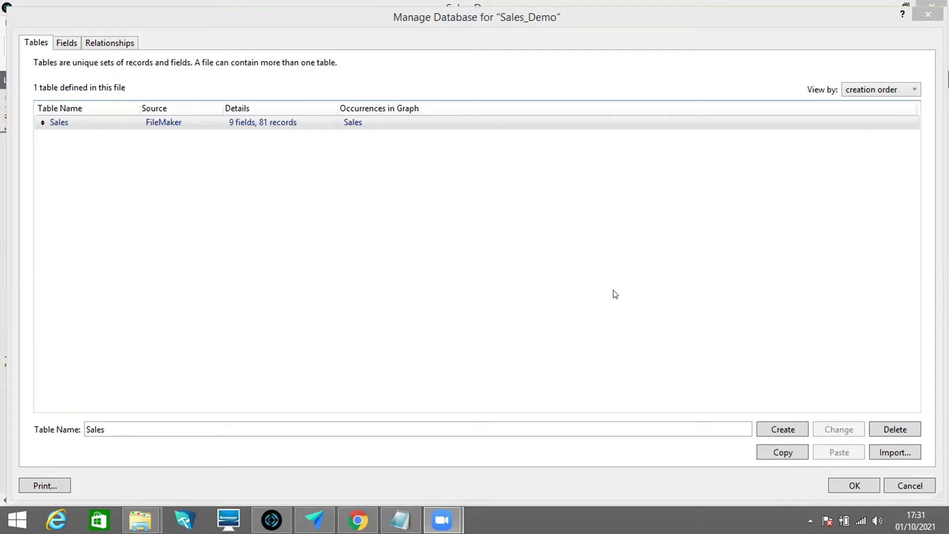
- Review the Sales table's field definitions, discard the database dialog, and leave layout editing for Layout #1
left_click(67, 43)
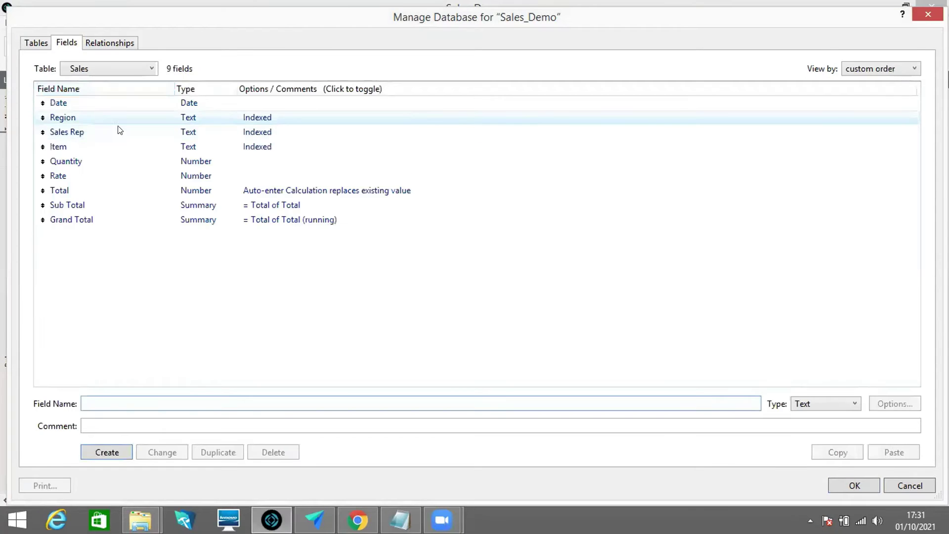
left_click(914, 486)
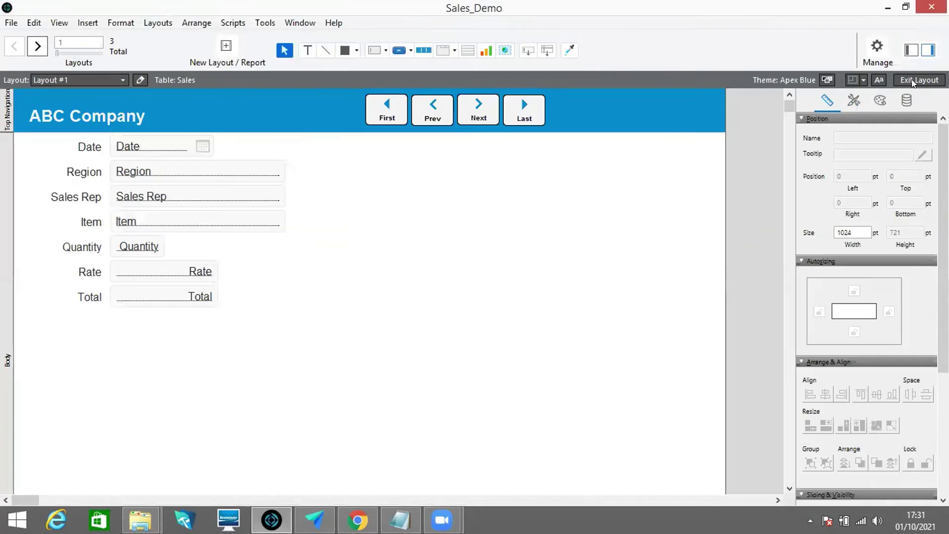
left_click(914, 81)
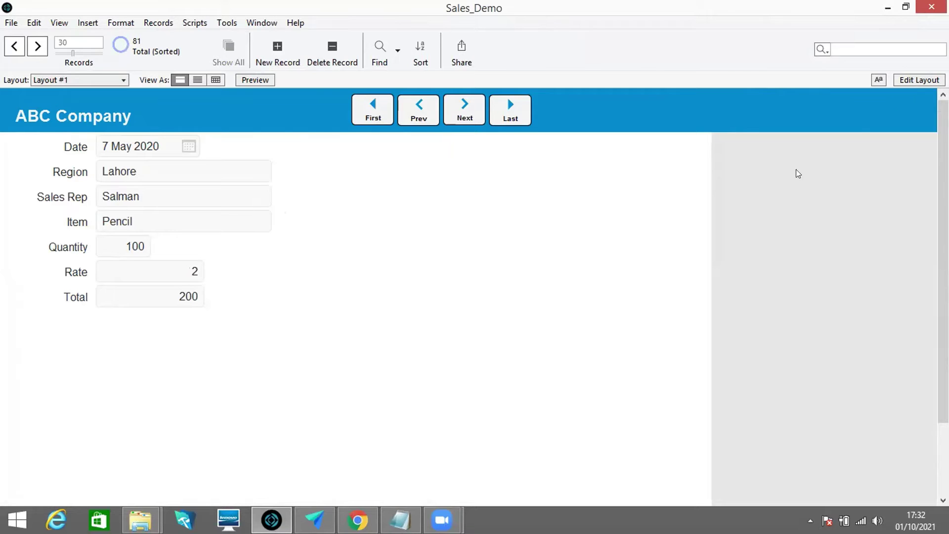
- Look at Layout #1 in Layout mode, Browse mode and Preview
left_click(913, 83)
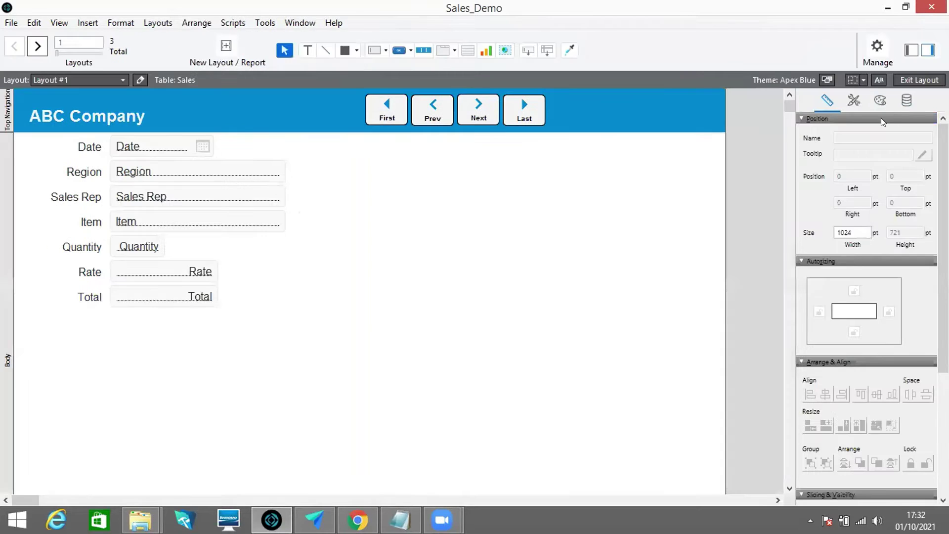
left_click(926, 83)
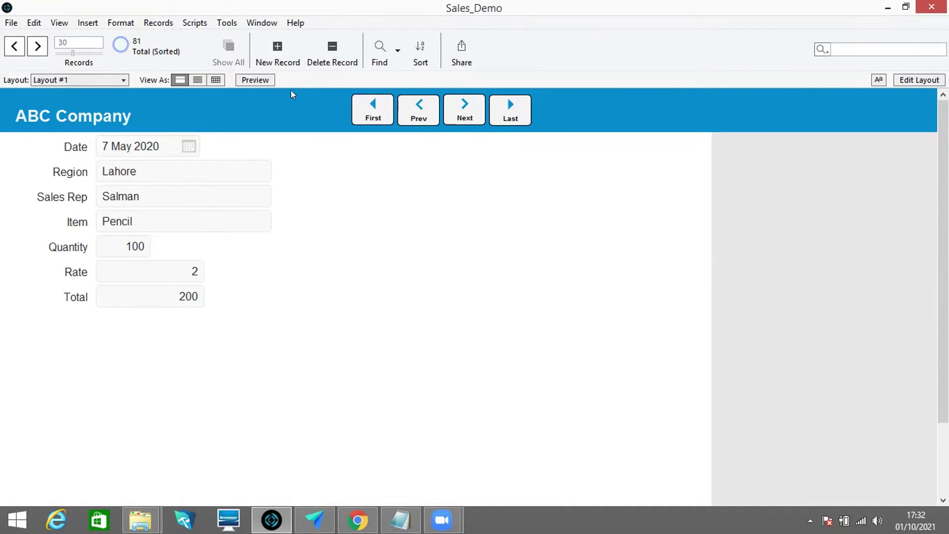
left_click(255, 80)
left_click(258, 79)
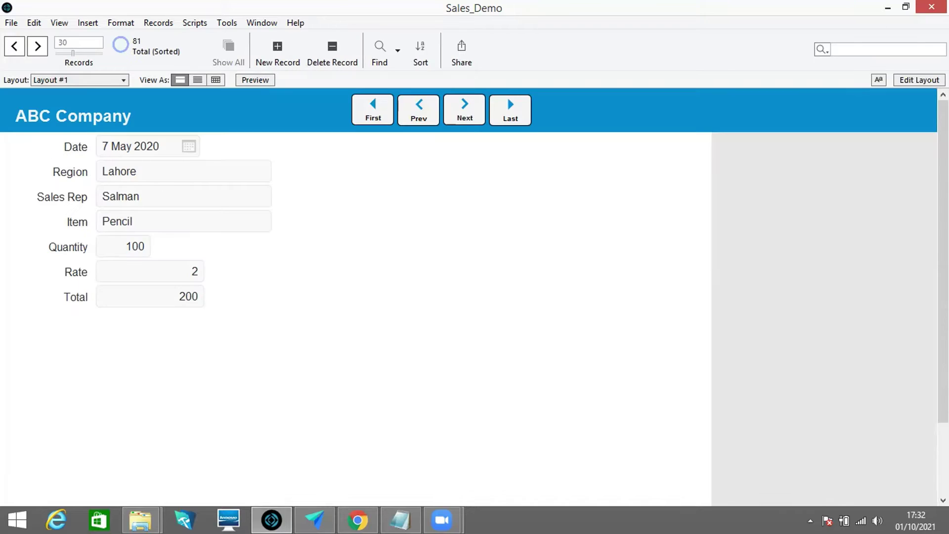
- Enter layout editing, open the layout manager, and start a new layout/report
left_click(928, 83)
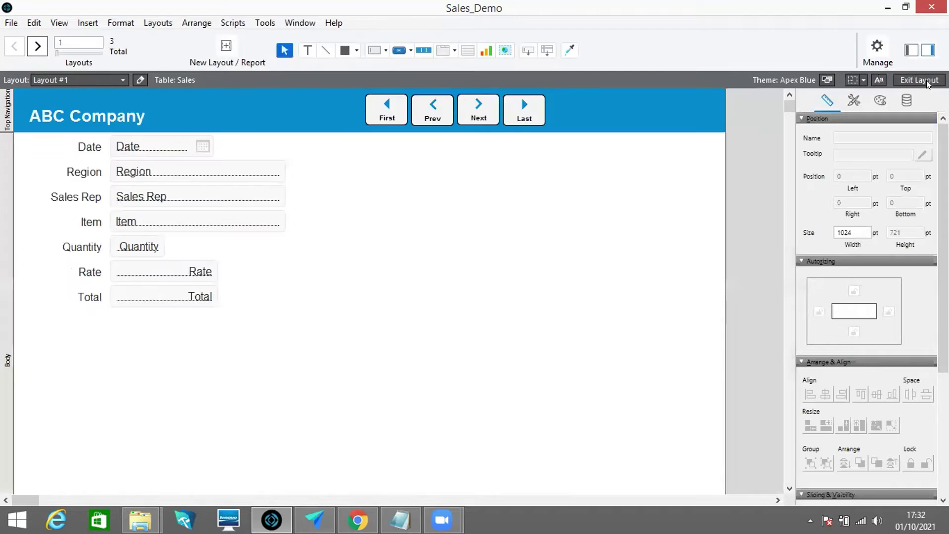
left_click(89, 80)
left_click(91, 91)
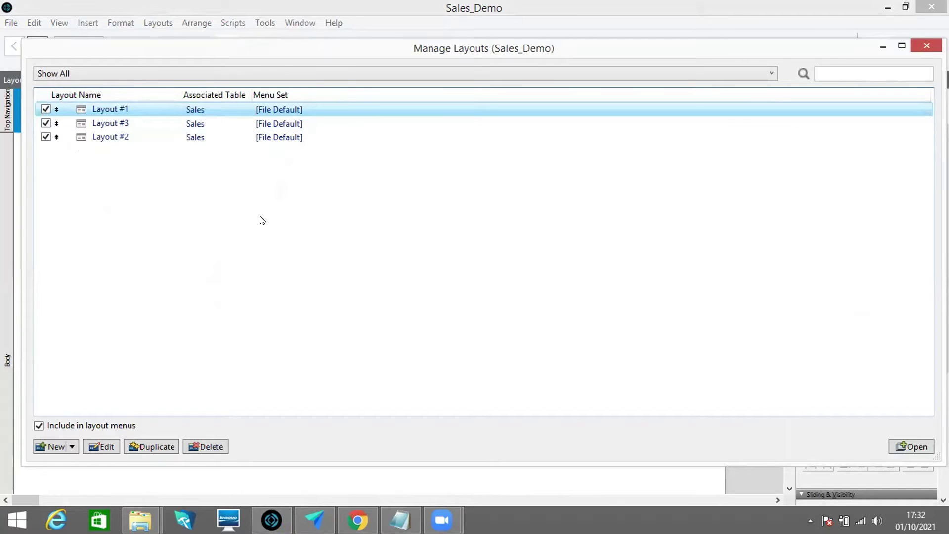
left_click(68, 448)
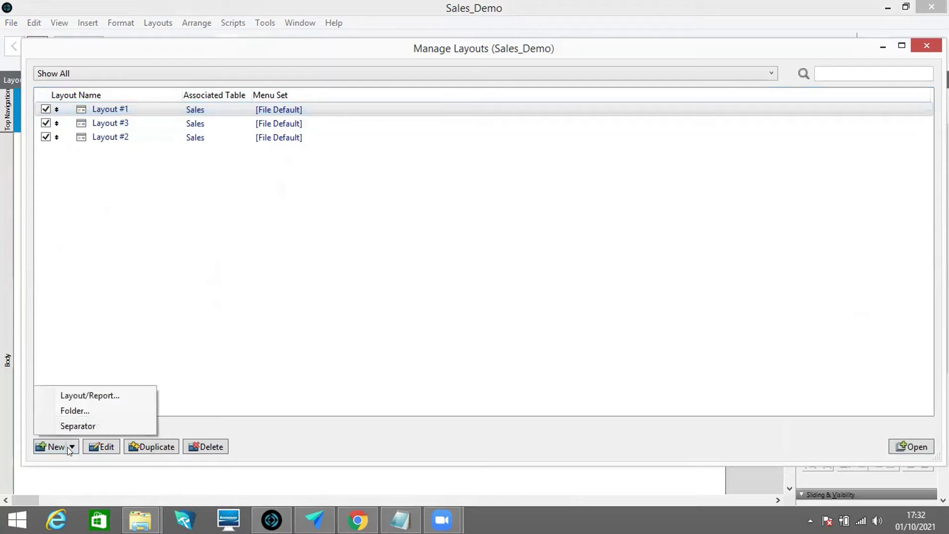
left_click(100, 395)
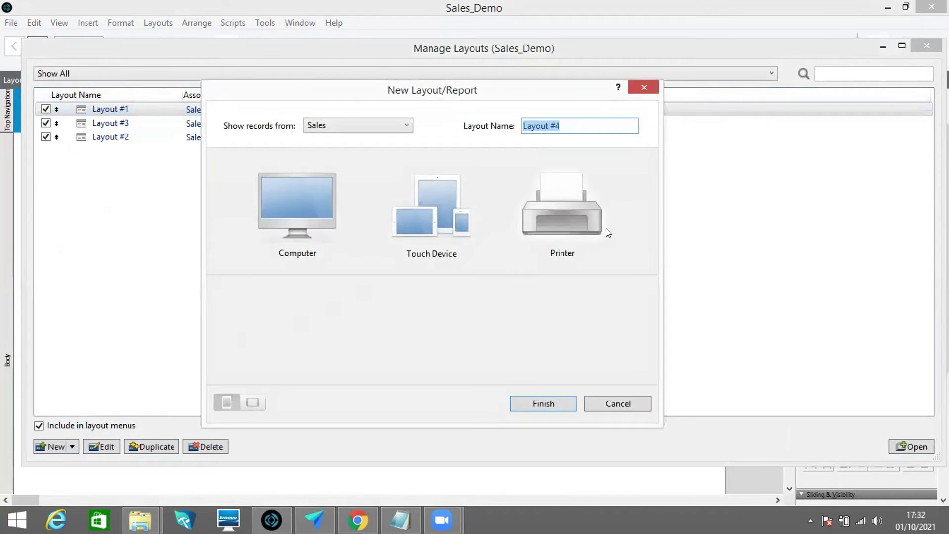
- Set up a printer Report layout named Sales Report from the Sales table, with subtotals and grand totals included
left_click(584, 206)
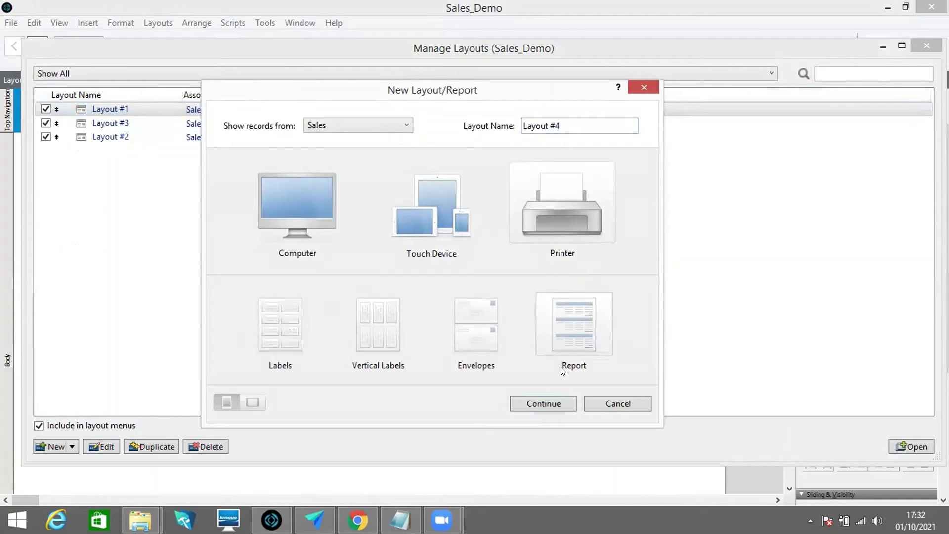
left_click_drag(568, 125, 473, 128)
type("Sales Report")
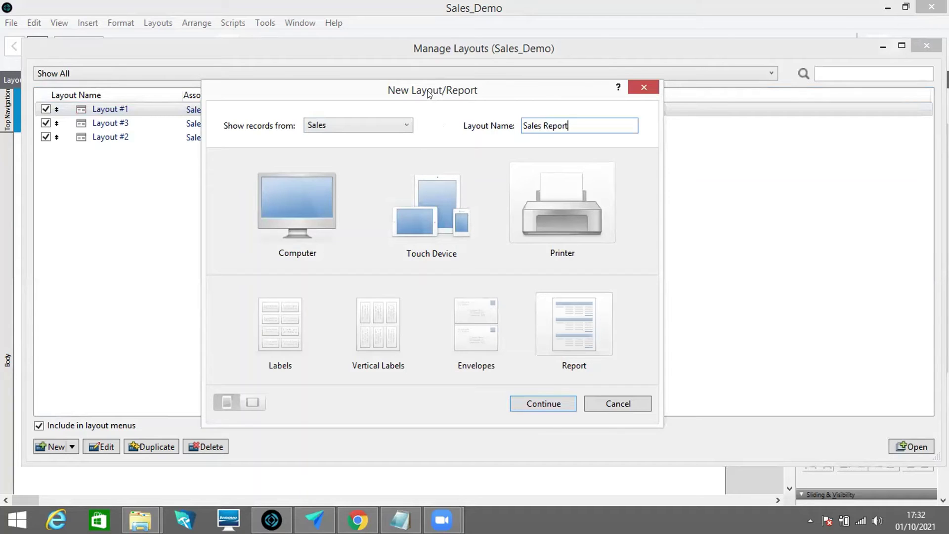
left_click_drag(428, 94, 429, 79)
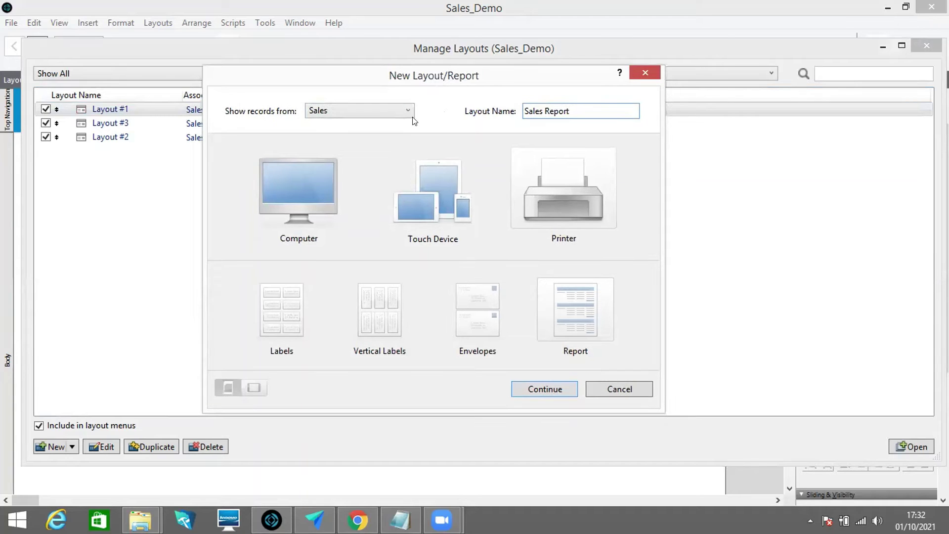
left_click(557, 391)
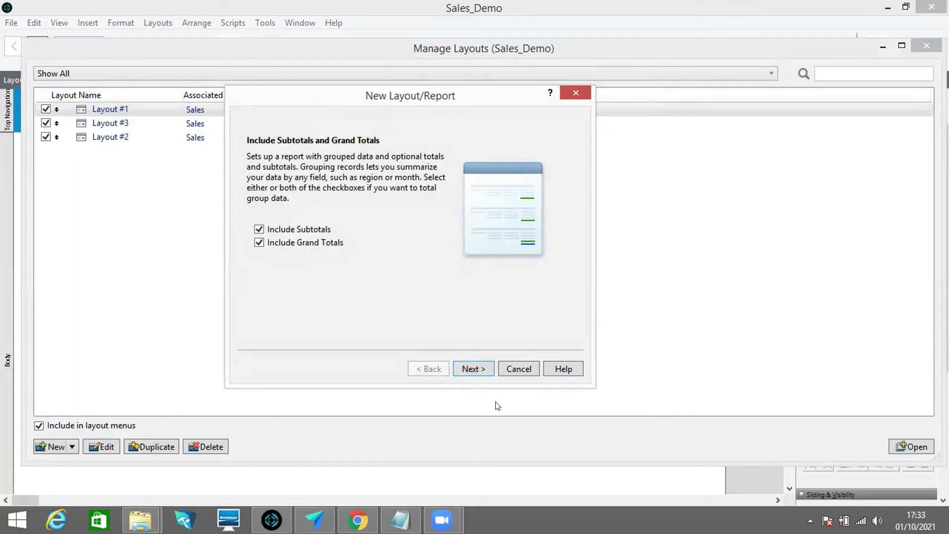
left_click(478, 371)
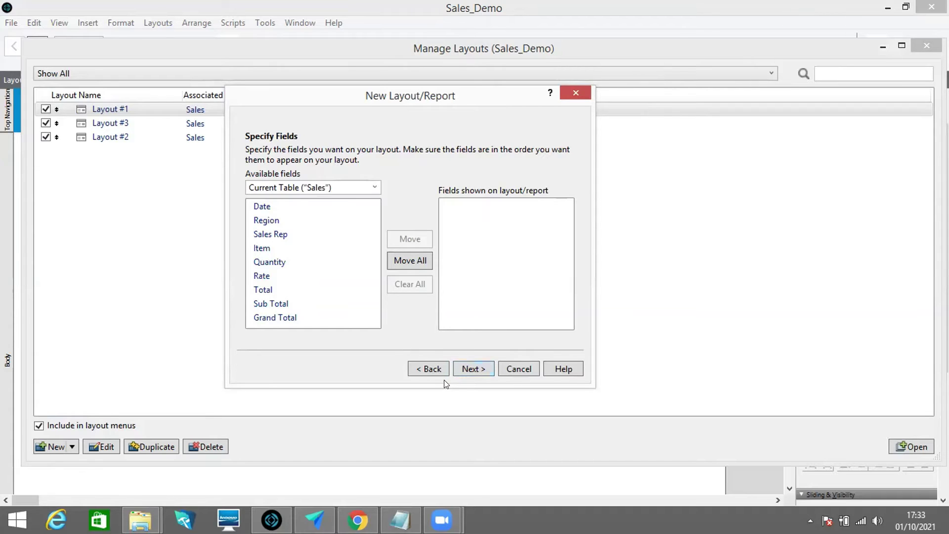
- Add the Date, Item, Quantity, Rate and Total fields to the report
left_click(325, 208)
left_click(400, 238)
left_click(349, 251)
left_click(416, 237)
left_click(339, 260)
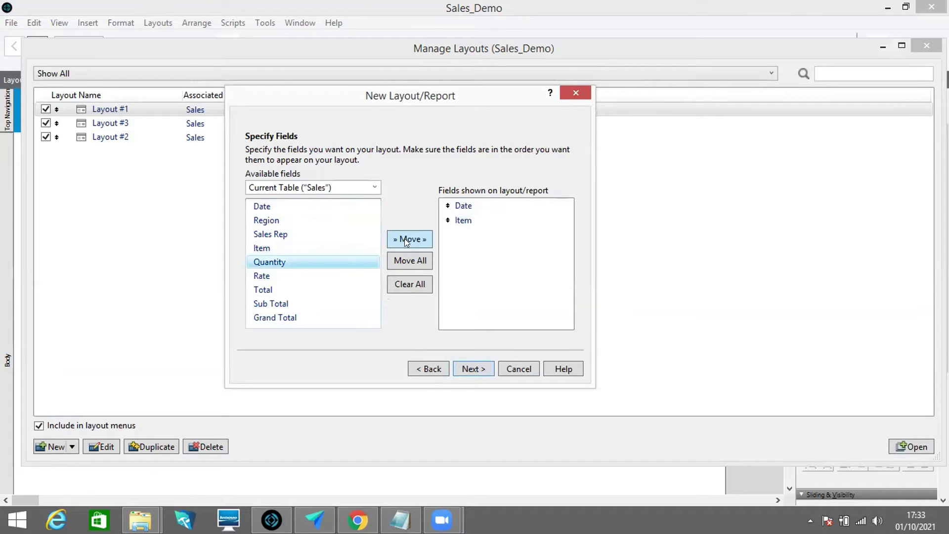
left_click(404, 238)
left_click(323, 276)
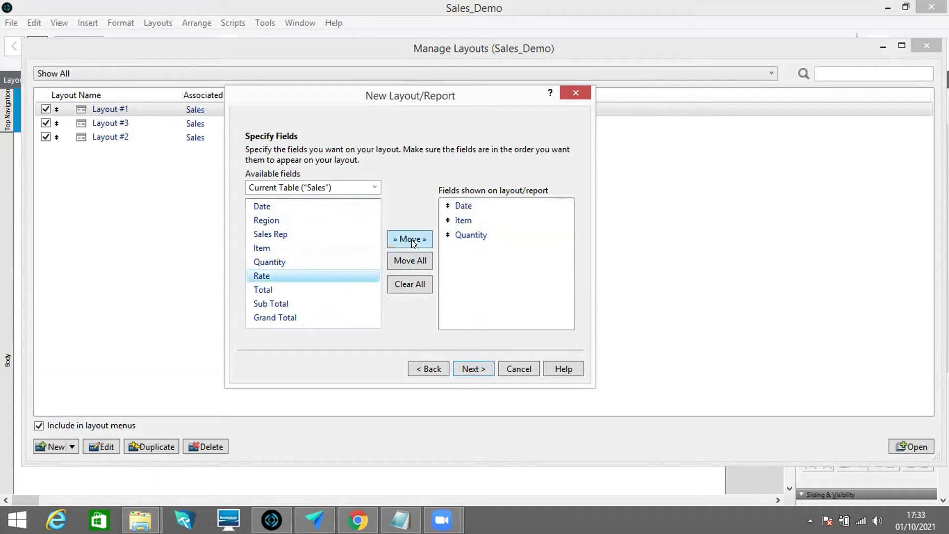
left_click(411, 239)
left_click(313, 290)
left_click(410, 239)
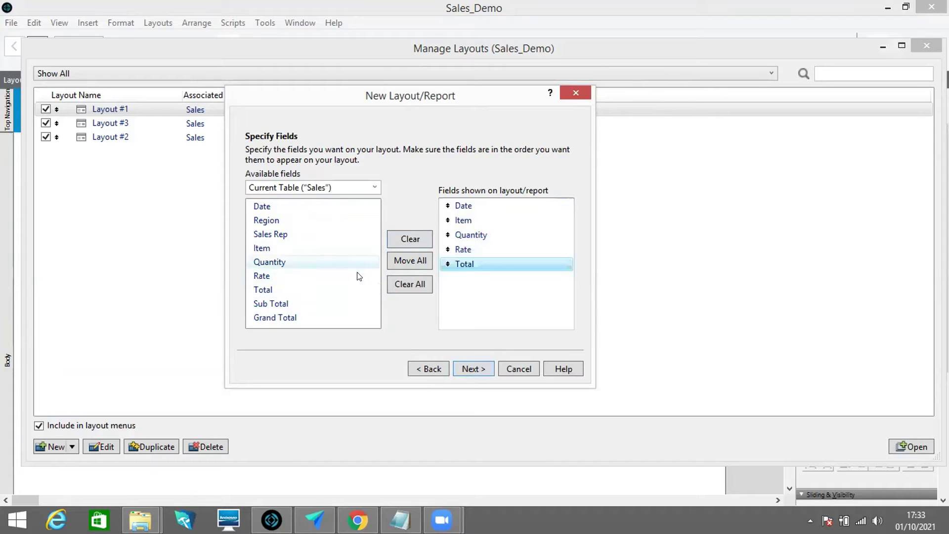
- Add the Sub Total and Grand Total summary fields to the report and accept the field list
left_click(314, 304)
left_click(315, 320, "shift")
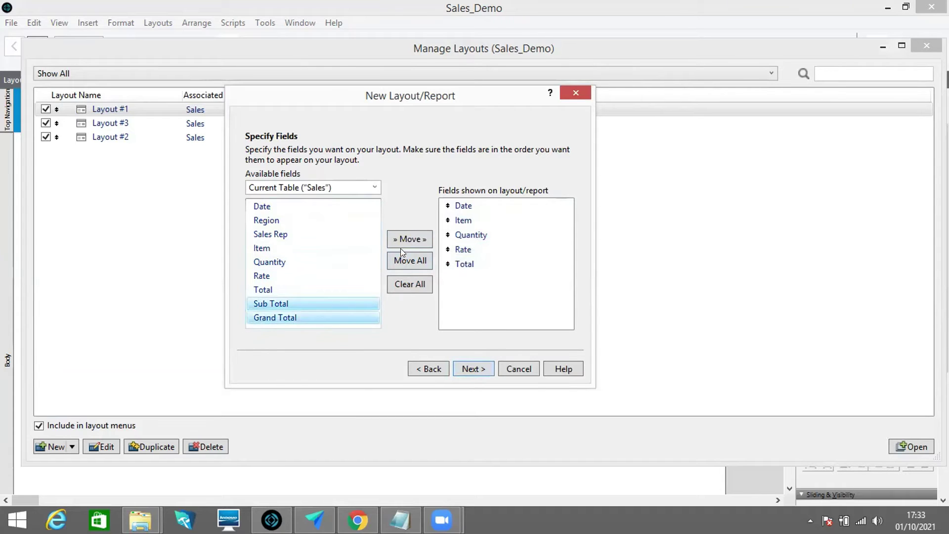
left_click(410, 241)
left_click(467, 369)
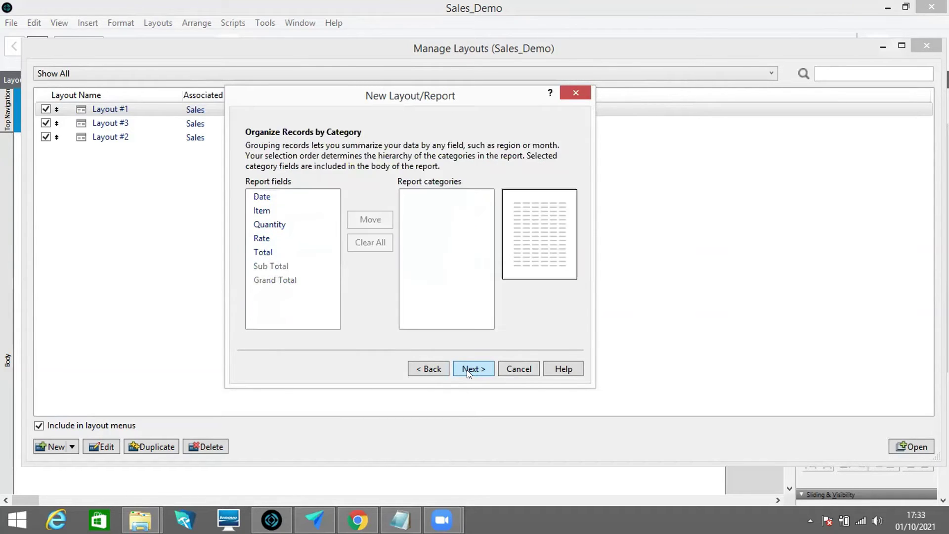
- Group the report's records by Date and accept the ascending sort by Date
left_click(274, 198)
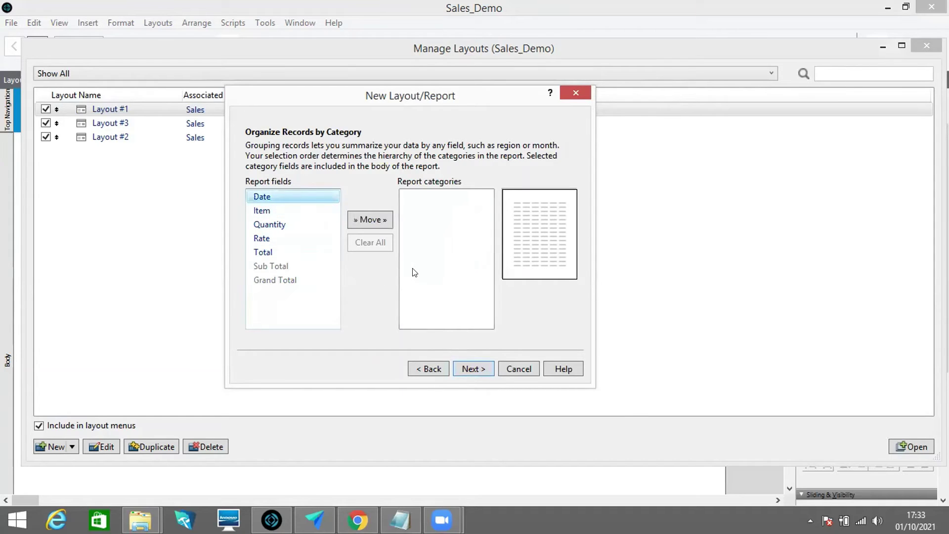
left_click(374, 220)
left_click(473, 369)
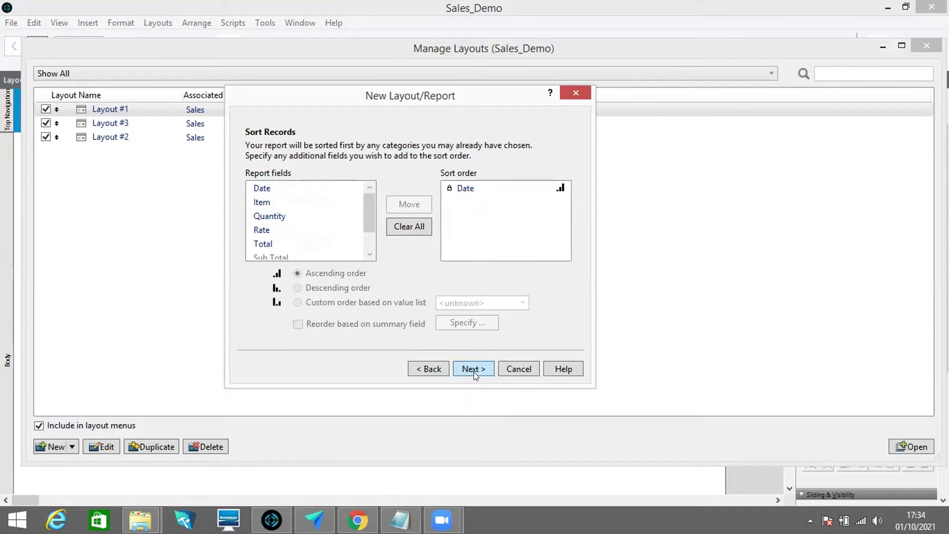
left_click(473, 372)
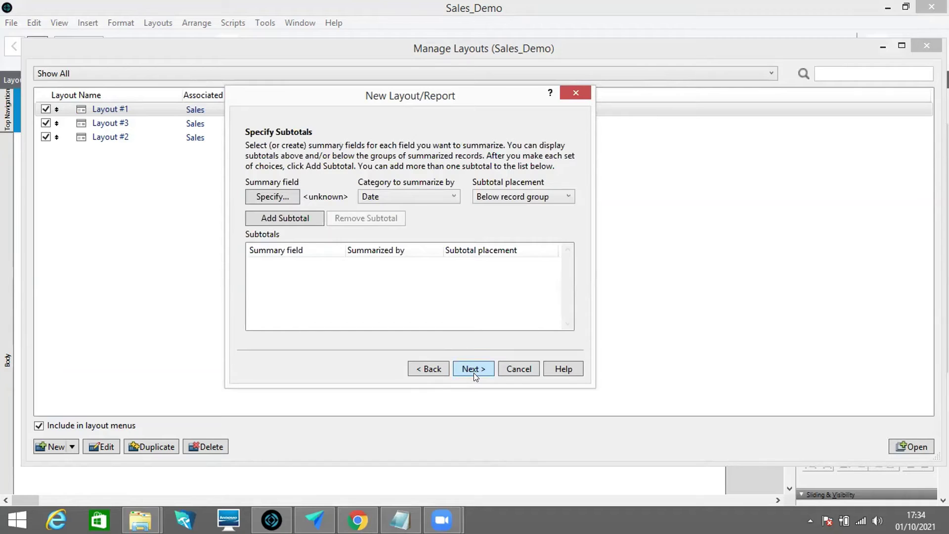
- Choose Sub Total as the subtotal summary field, summarized by Date and placed below the record group
left_click(277, 198)
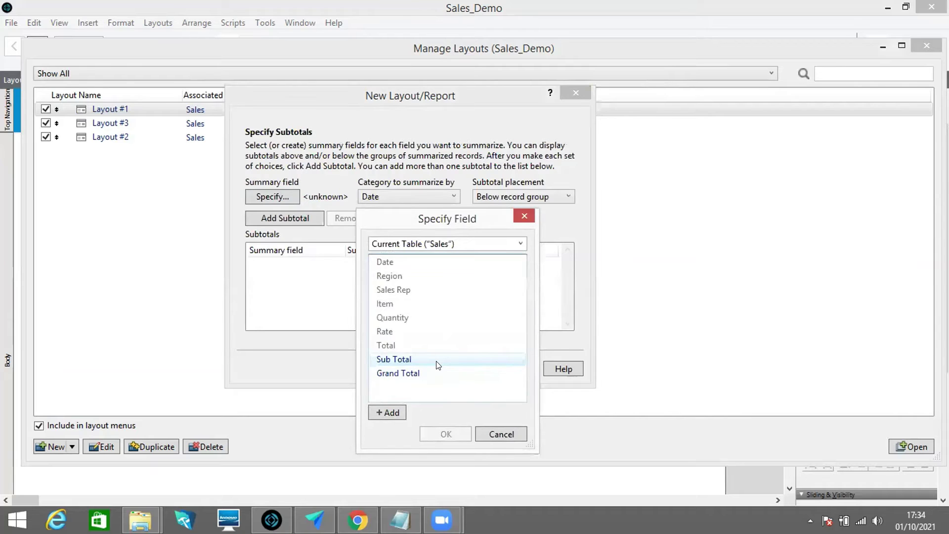
left_click(438, 361)
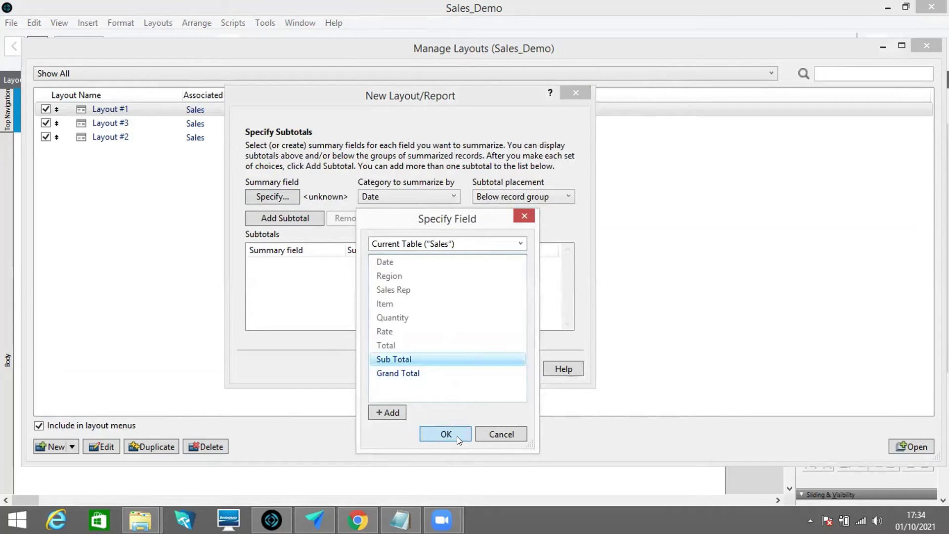
left_click(457, 436)
left_click(478, 370)
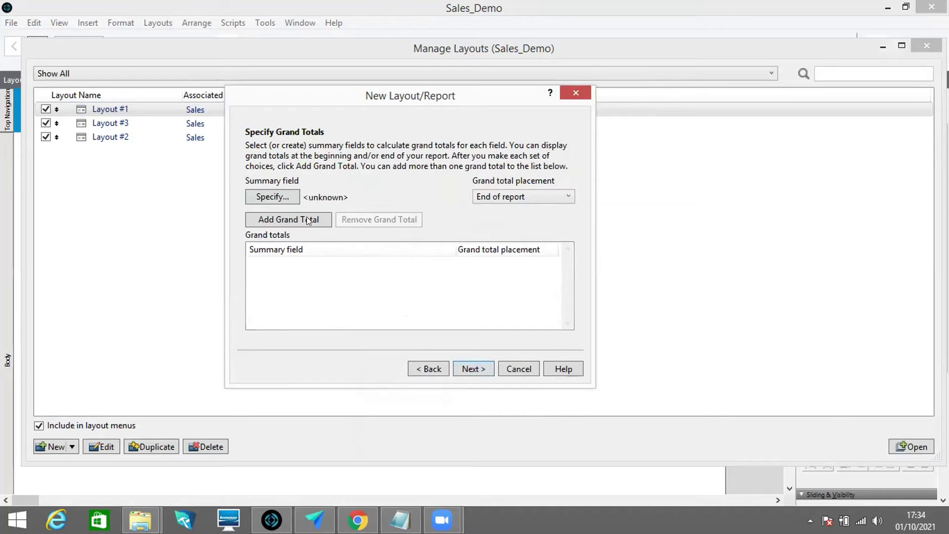
- Choose Grand Total as the grand total summary field, placed at the end of the report
left_click(277, 197)
left_click(415, 374)
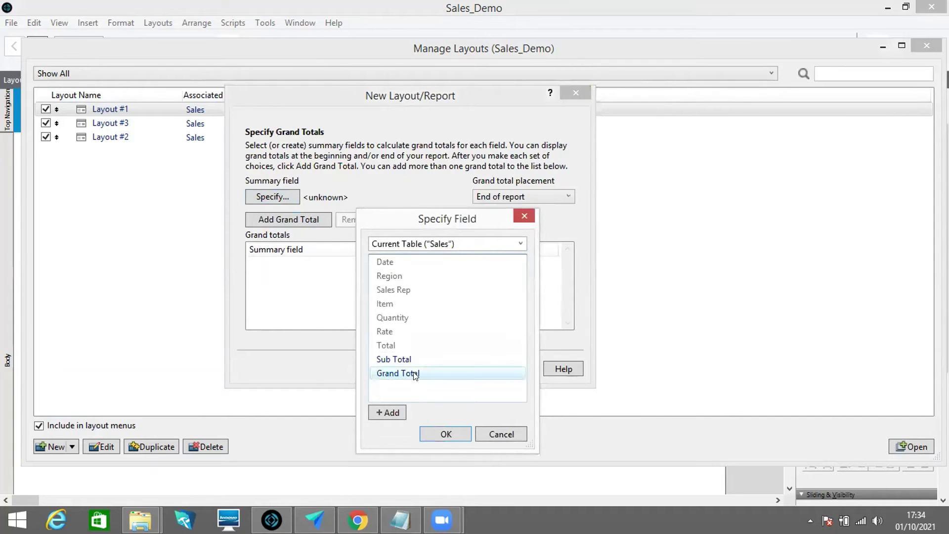
left_click(447, 435)
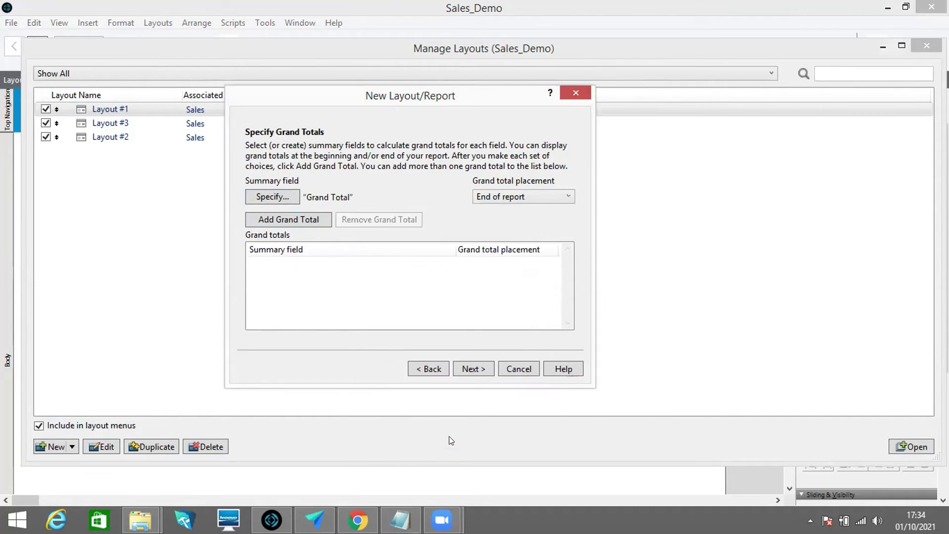
left_click(473, 370)
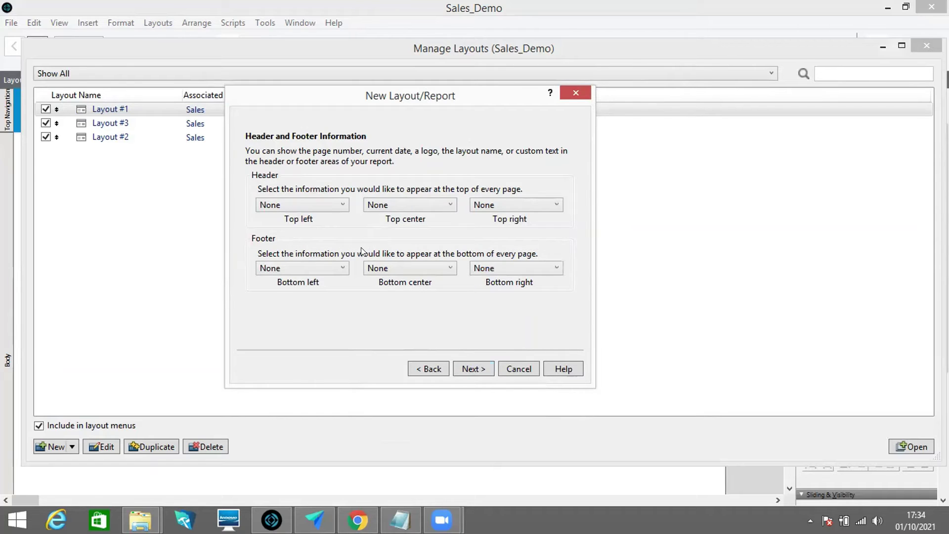
- Put the current date in the top-left header and the page number in the bottom-left footer, and finish the report without a script
left_click(335, 204)
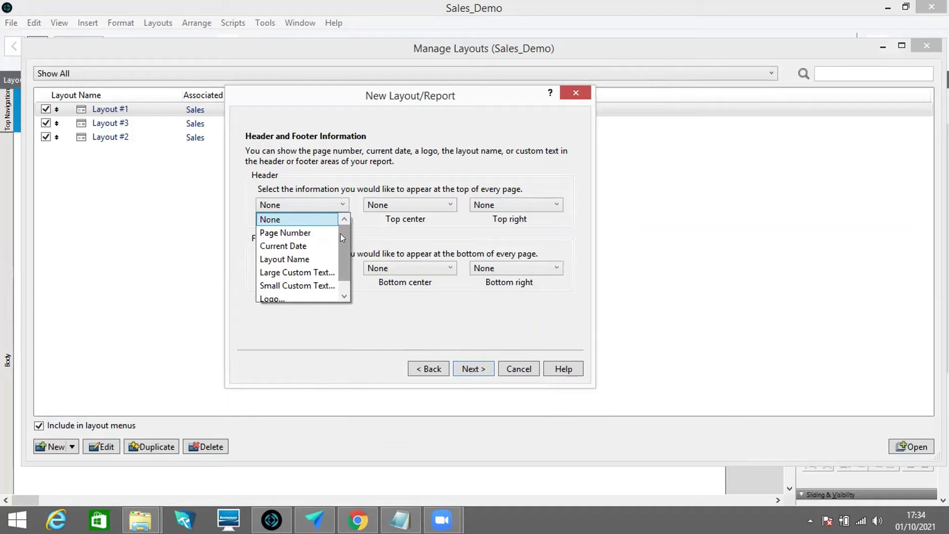
left_click(554, 237)
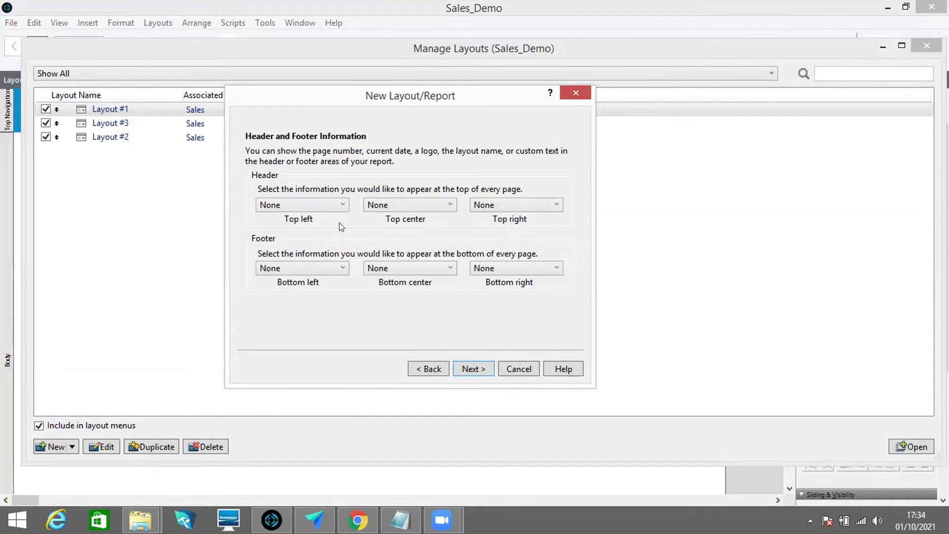
left_click(328, 203)
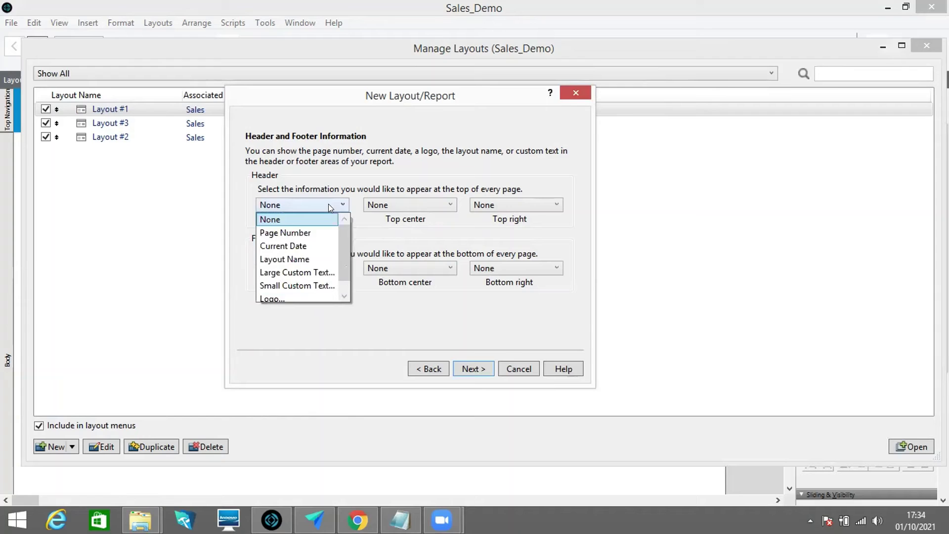
left_click(326, 245)
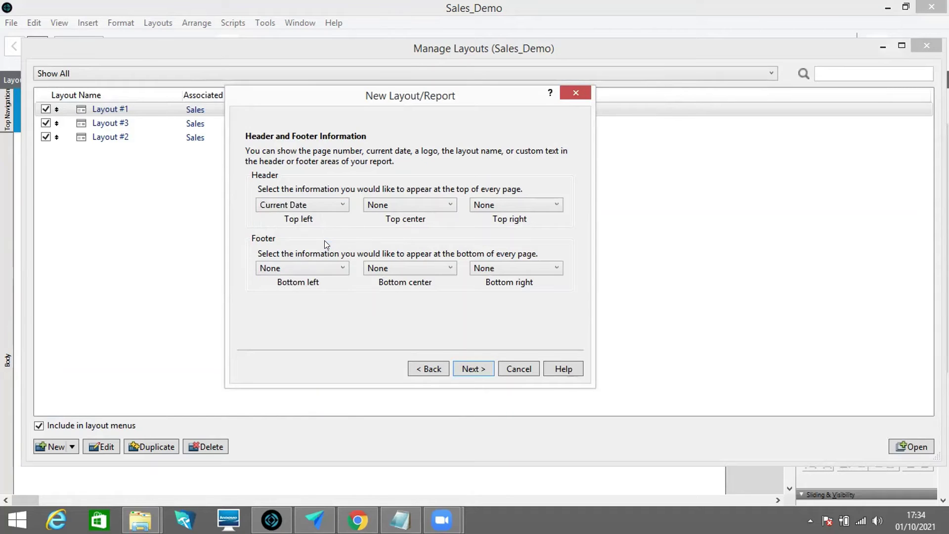
left_click(330, 270)
left_click(326, 295)
left_click(482, 367)
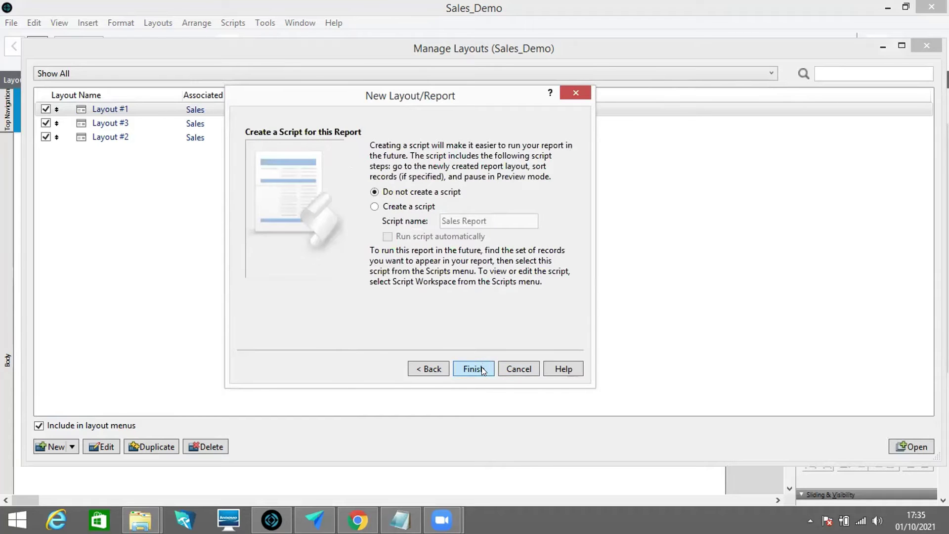
left_click(472, 369)
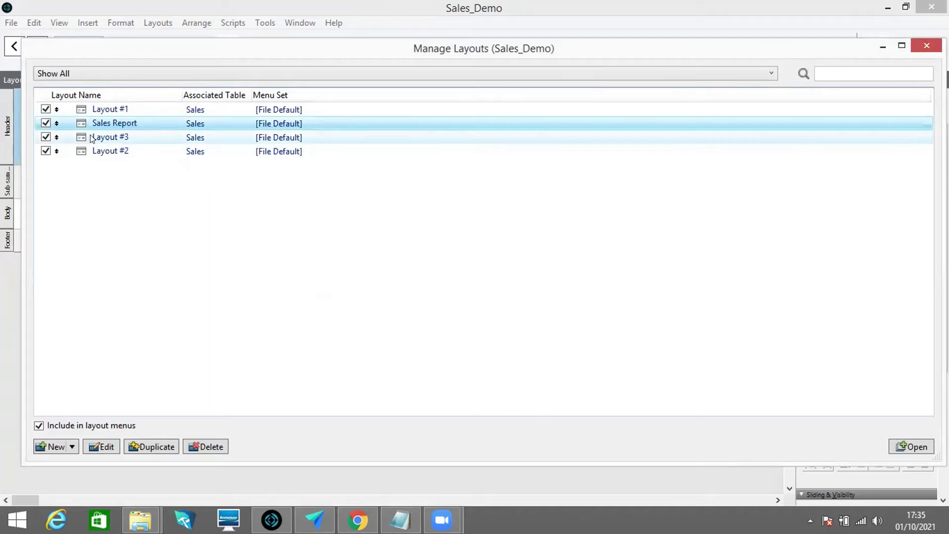
- Close the layout list and reorder the Sales Report's parts so the sub-summary by Date comes below the Body
left_click(924, 49)
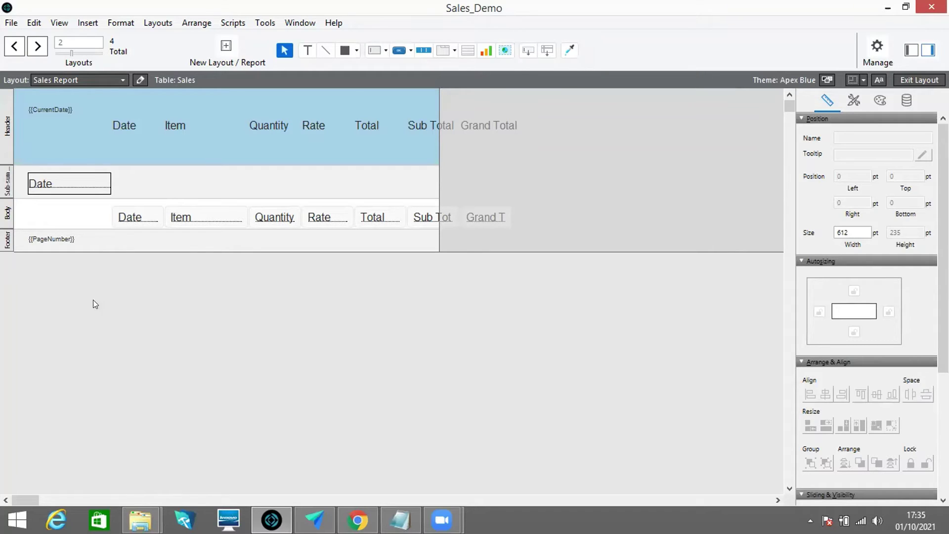
left_click(158, 23)
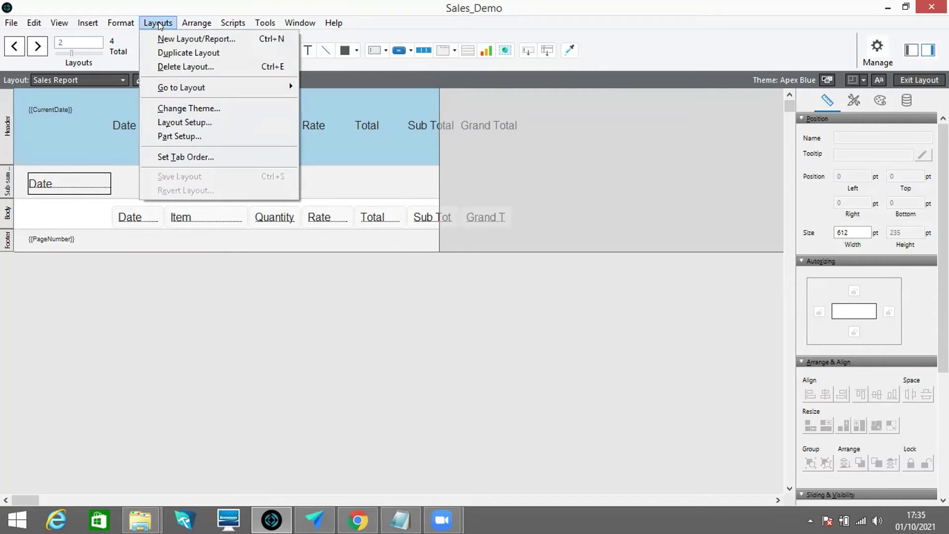
left_click(174, 140)
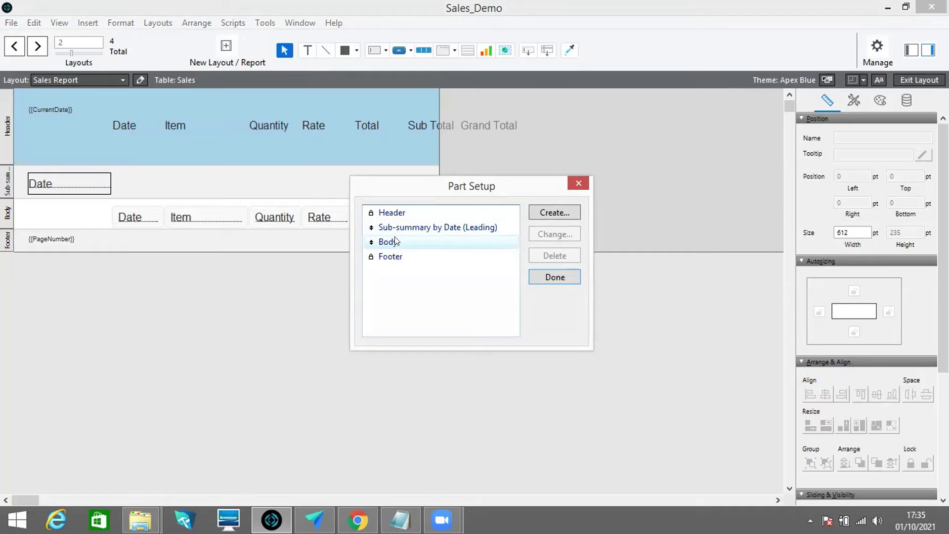
left_click(364, 224)
left_click_drag(366, 222, 372, 242)
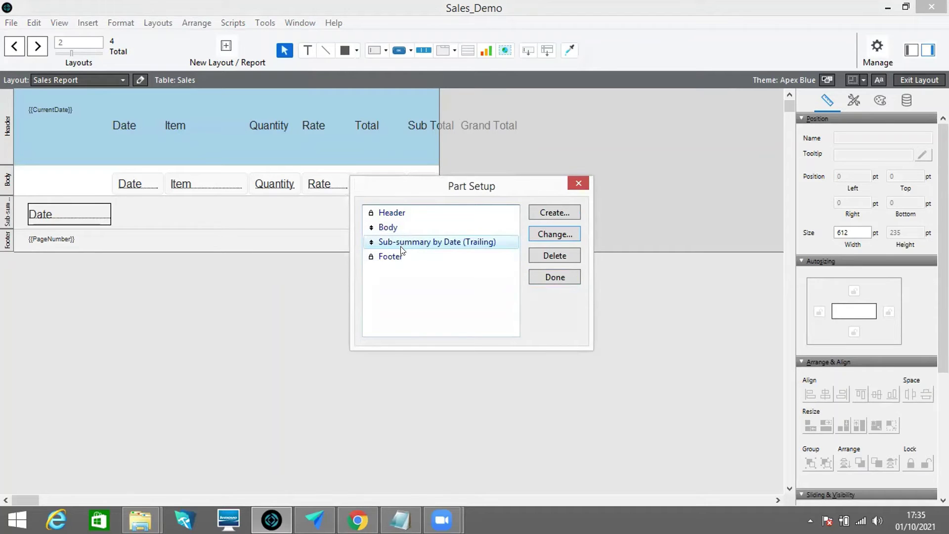
- Add a Trailing Grand Summary part to the layout and finish the part setup
left_click(547, 216)
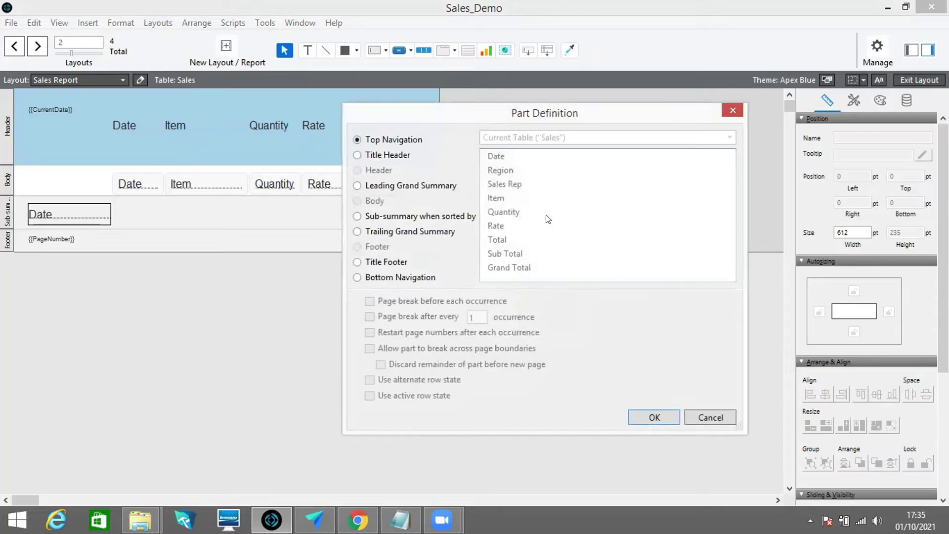
left_click(436, 234)
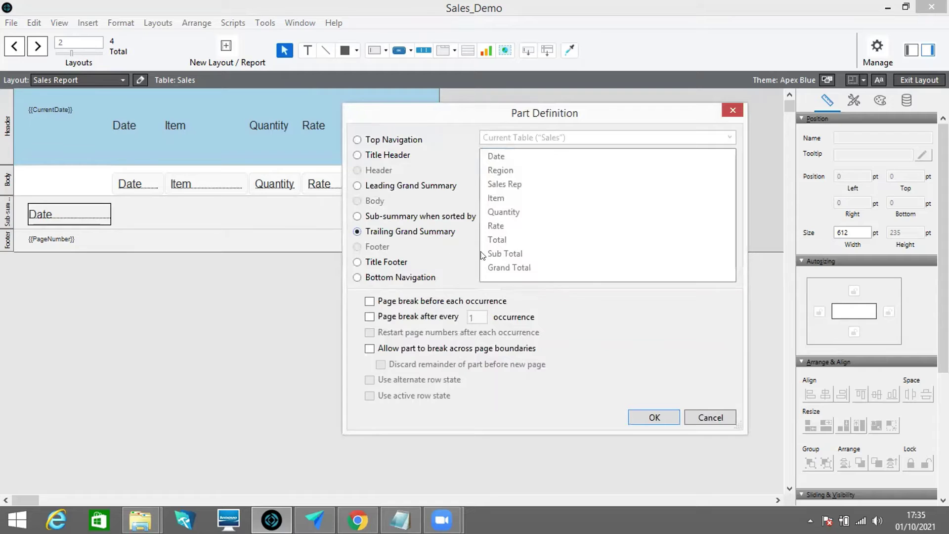
left_click(647, 417)
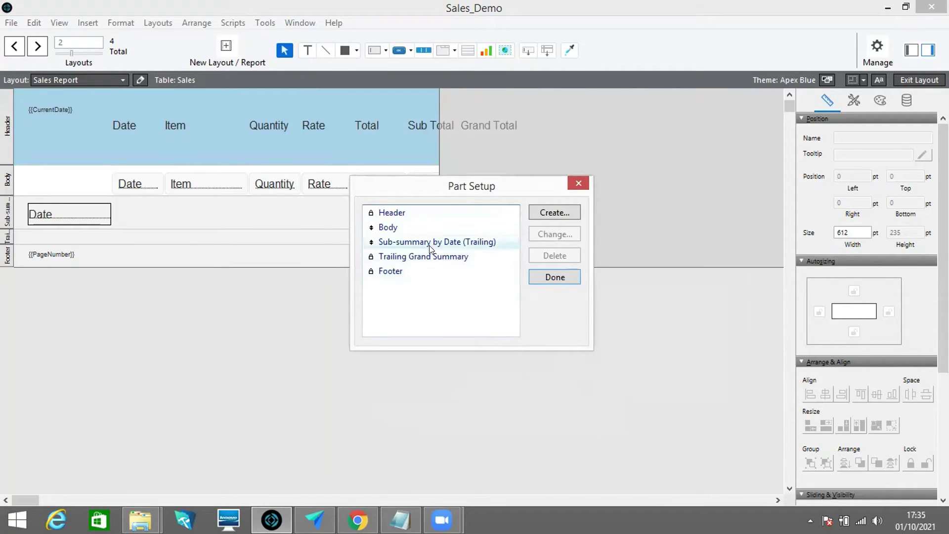
left_click(450, 216)
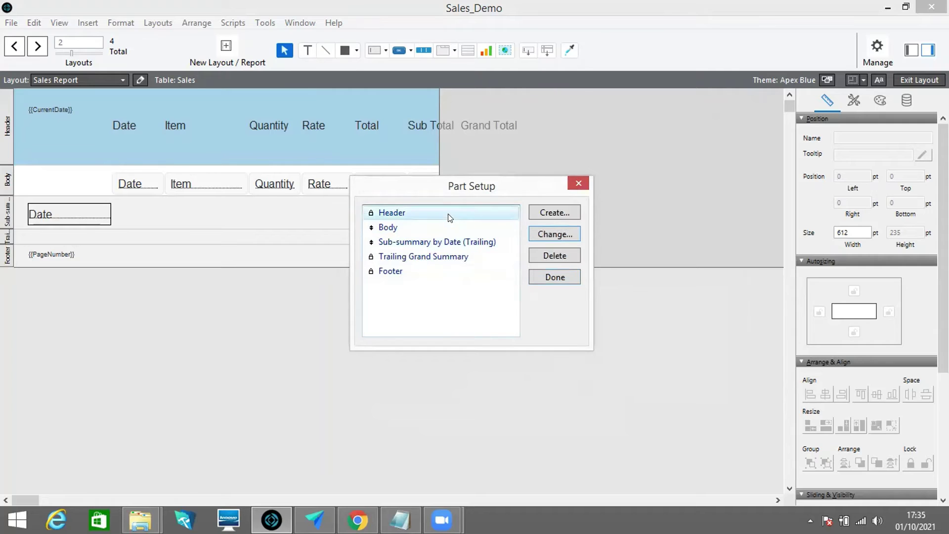
left_click(448, 228)
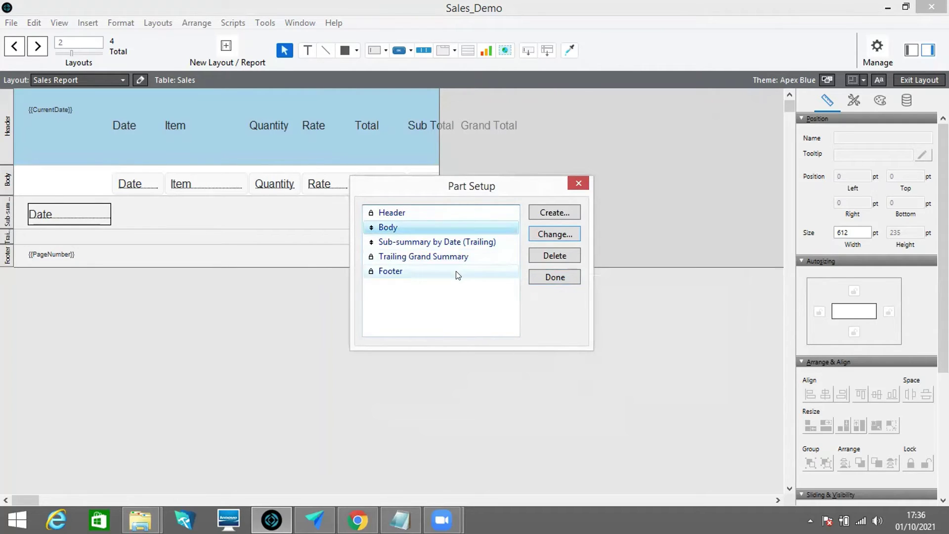
left_click(546, 276)
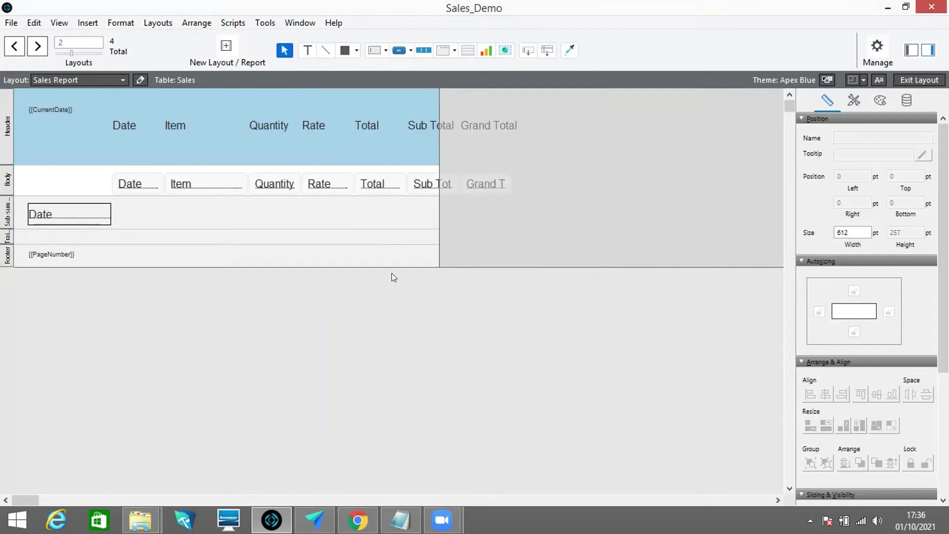
- Set the Footer part's height to 30 pt and the Trailing Grand Summary part's height to 45 pt
left_click(5, 256)
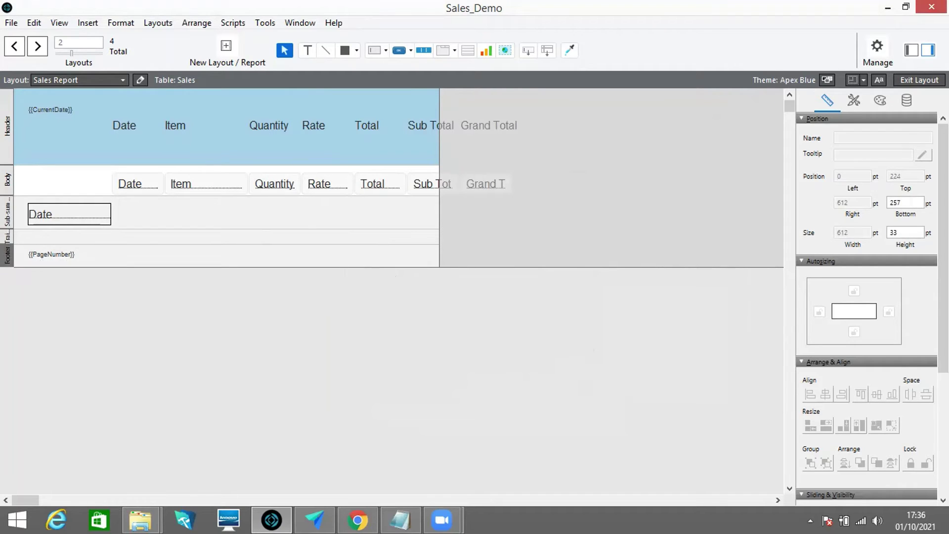
double_click(905, 230)
type("30")
key("Return")
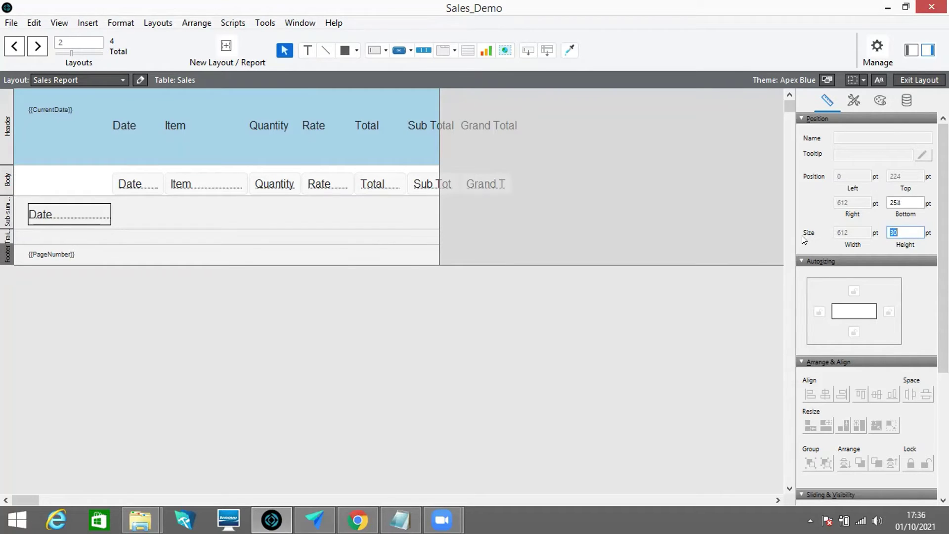
type("22")
key("Return")
left_click(895, 232)
type("45")
key("Return")
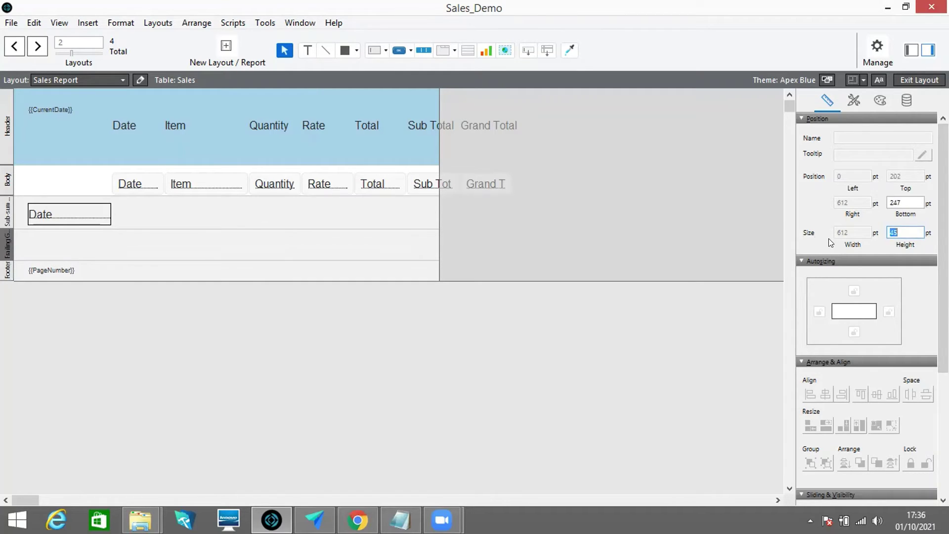
- Set the sub-summary part's height to 45 pt and the Body part's height to 50 pt
left_click(8, 216)
key("BackSpace")
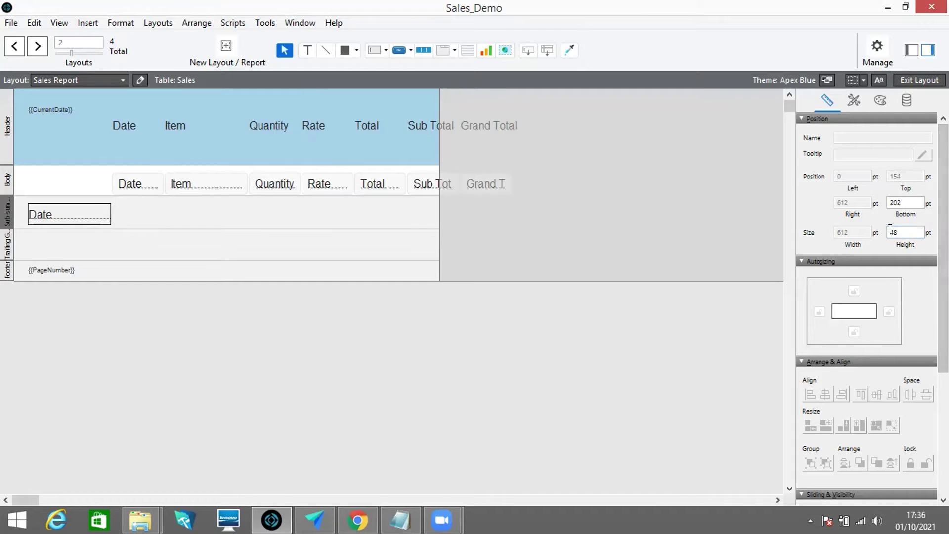
type("5")
key("Return")
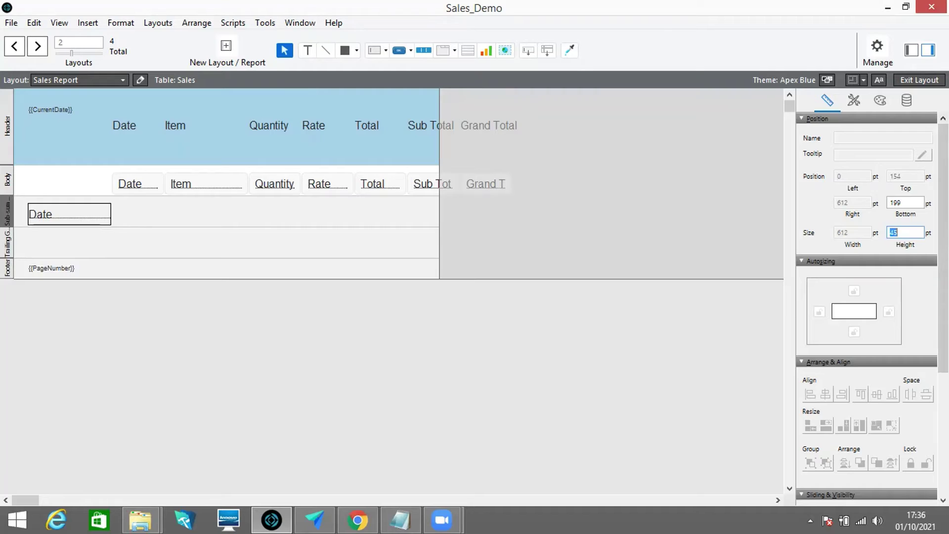
scroll(865, 297, "down", 3)
scroll(865, 296, "up", 3)
left_click(7, 183)
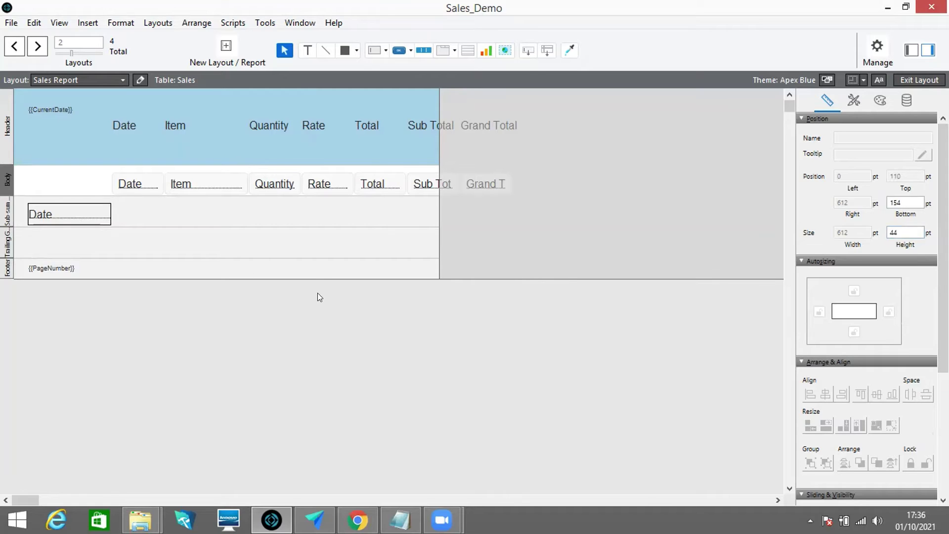
double_click(905, 231)
type("50")
key("Return")
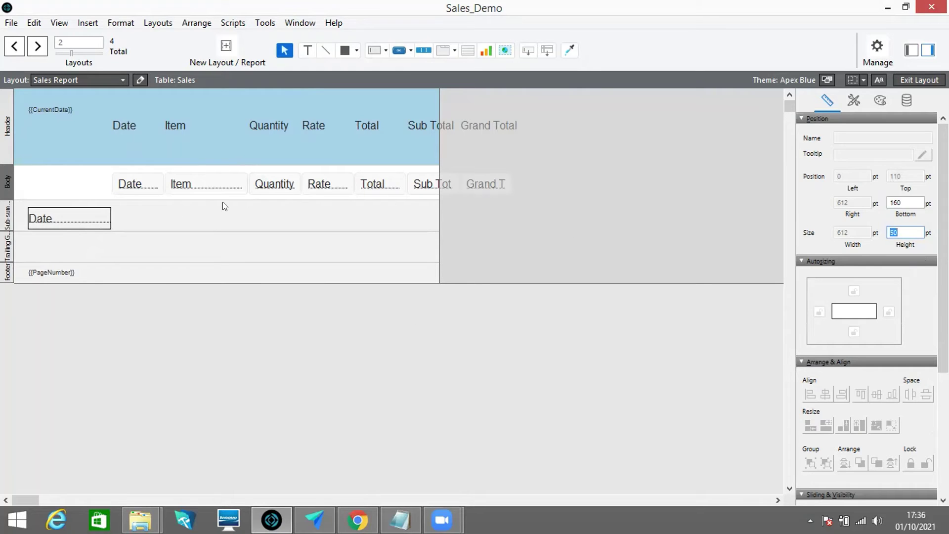
- Shift the body fields left, placing the Sub Total field in the sub-summary part and the Grand Total field in the Trailing Grand Summary
left_click(139, 186)
left_click(215, 187, "shift")
left_click(281, 187, "shift")
left_click(324, 187, "shift")
left_click(382, 187, "shift")
left_click(430, 187, "shift")
left_click_drag(429, 186, 370, 218)
left_click(392, 196)
left_click_drag(460, 192, 359, 261)
- Line up the Total, Sub Total and Grand Total fields in one column about 519 pt from the left edge
left_click(324, 187)
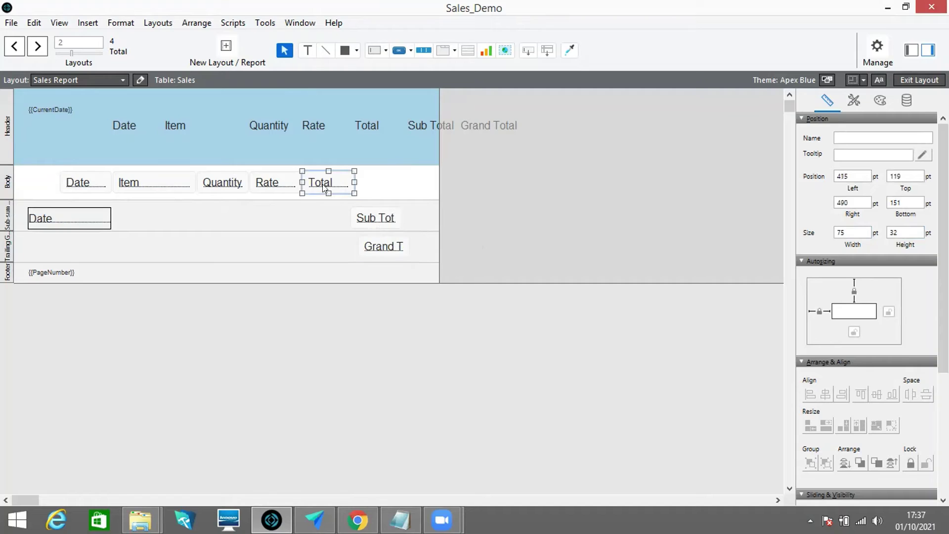
left_click_drag(324, 187, 397, 184)
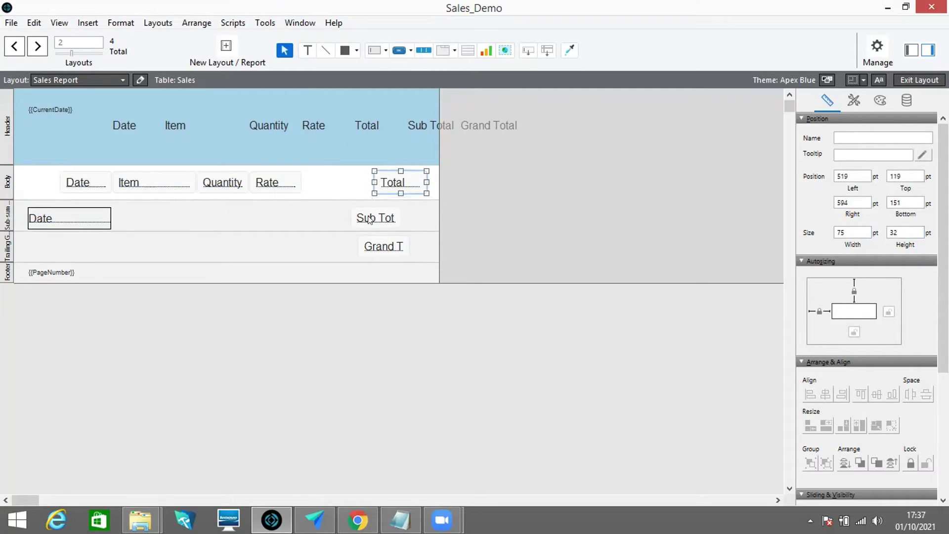
left_click(373, 216)
left_click_drag(373, 216, 397, 216)
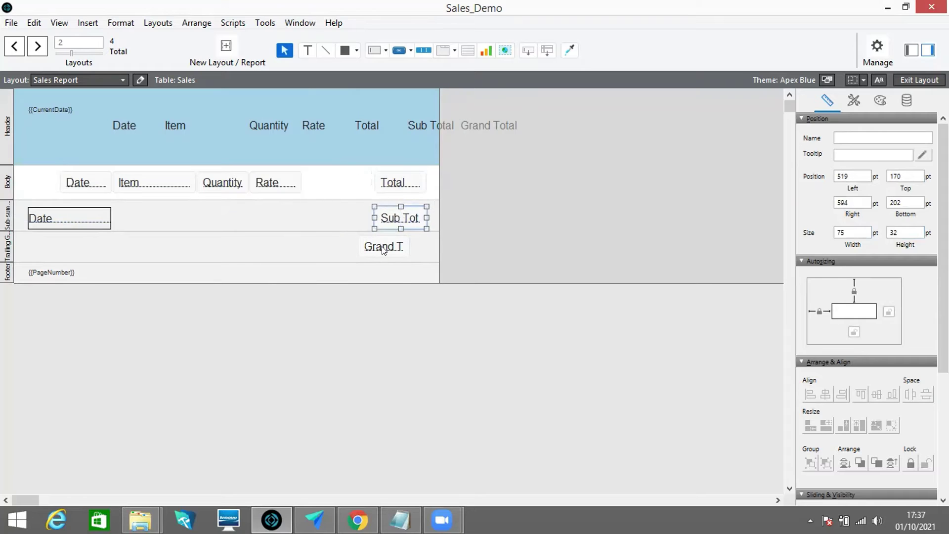
left_click(385, 248)
left_click_drag(384, 248, 397, 247)
left_click(512, 227)
- Shift the Item, Quantity and Rate body fields right and stretch the Date field to about 132 pt wide, starting about 20 pt from the left
left_click(85, 188)
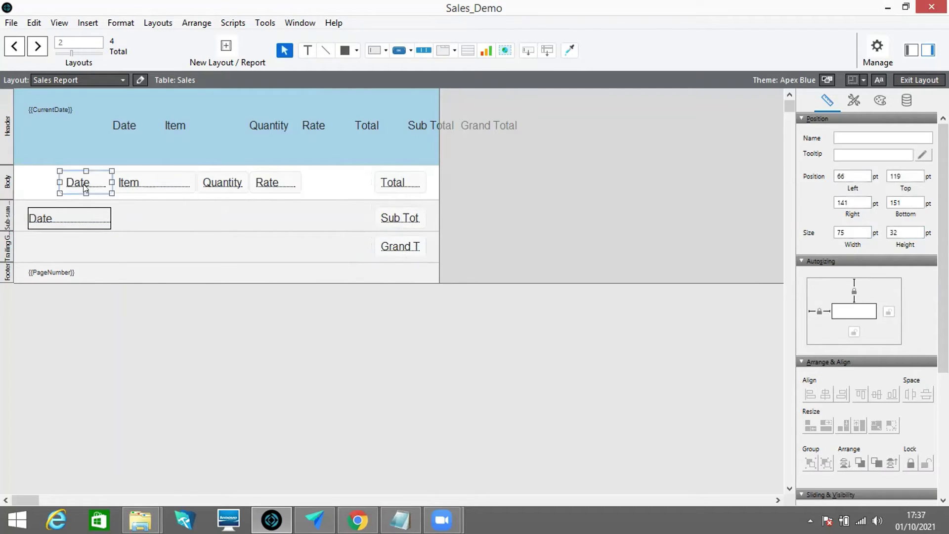
left_click_drag(85, 188, 110, 186)
left_click_drag(271, 184, 297, 185)
left_click_drag(232, 184, 256, 185)
left_click_drag(175, 183, 184, 184)
left_click(110, 183)
left_click_drag(111, 182, 119, 182)
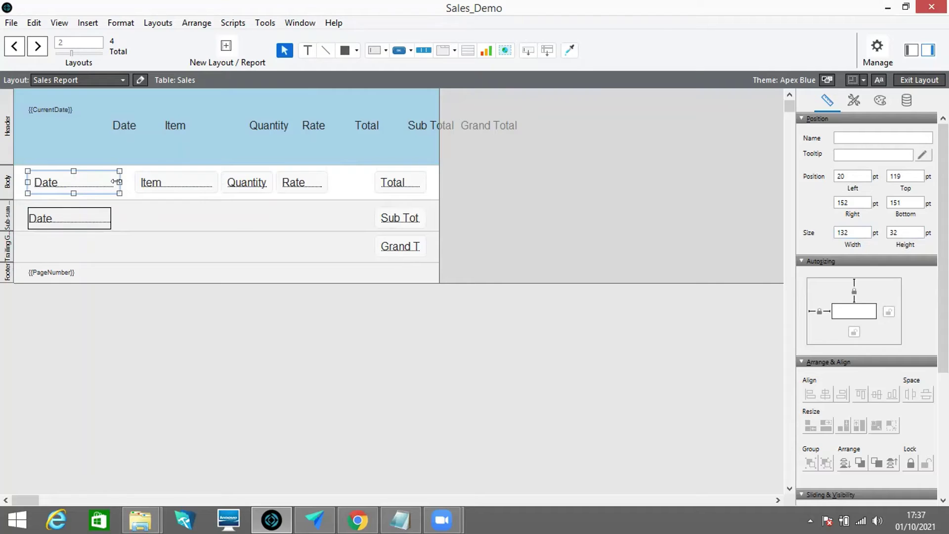
- Place the Quantity and Rate fields directly beside Total, and stretch the Item field to fill the space between Date and Quantity
left_click_drag(116, 182, 222, 182)
left_click(312, 184)
left_click_drag(311, 184, 358, 184)
left_click_drag(262, 185, 307, 184)
left_click(226, 182)
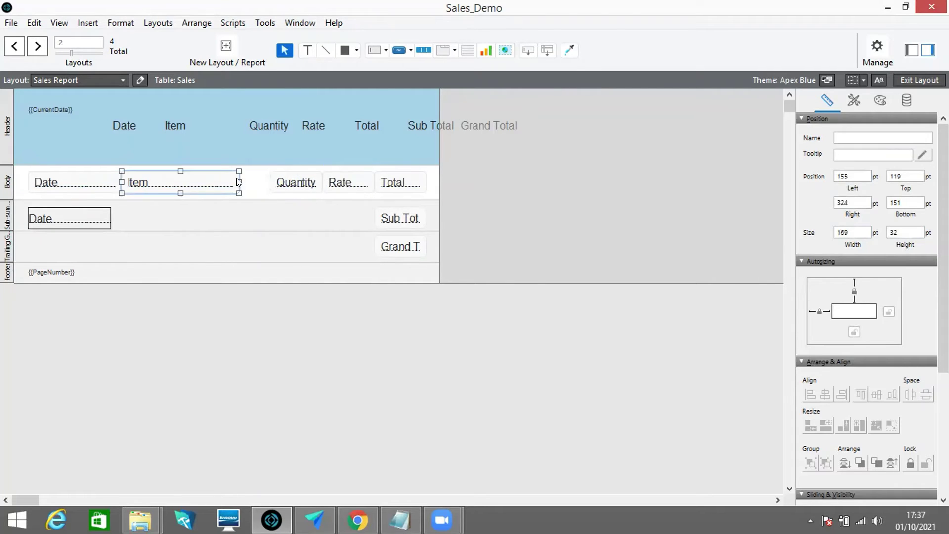
left_click_drag(239, 183, 264, 181)
left_click(542, 199)
- Move the Sub Total and Grand Total labels out of the header to sit beside their fields in the summary parts
left_click(428, 127)
left_click_drag(429, 127, 340, 220)
left_click_drag(479, 129, 348, 247)
- Move the Date, Item, Quantity, Rate and Total header labels together down and left toward the header's lower edge
left_click(371, 125)
left_click(317, 127, "shift")
left_click(257, 126, "shift")
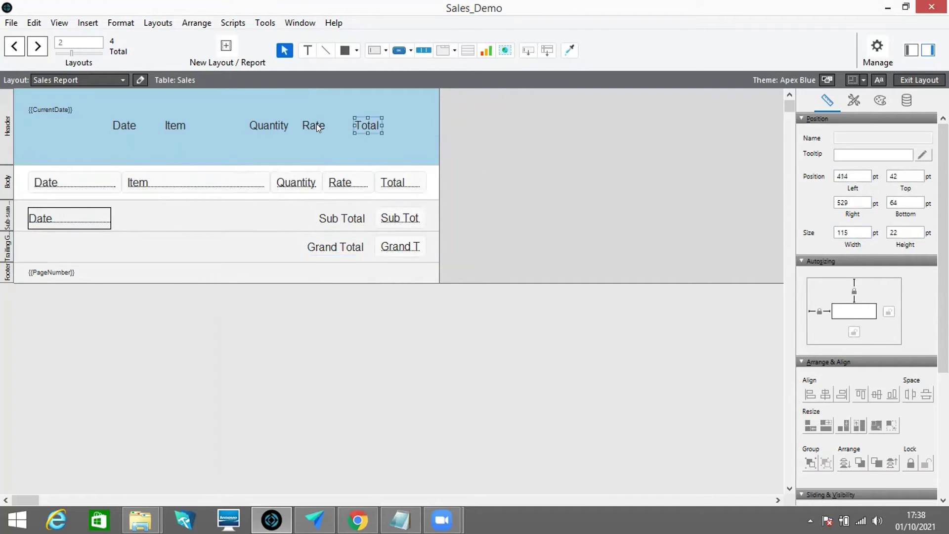
left_click(179, 126, "shift")
left_click(128, 126, "shift")
left_click_drag(128, 125, 47, 151)
left_click(568, 198)
- Position the Total, Rate, Quantity and Item header labels individually above their matching body fields
left_click_drag(292, 150, 391, 147)
left_click_drag(226, 148, 329, 150)
left_click_drag(198, 150, 301, 148)
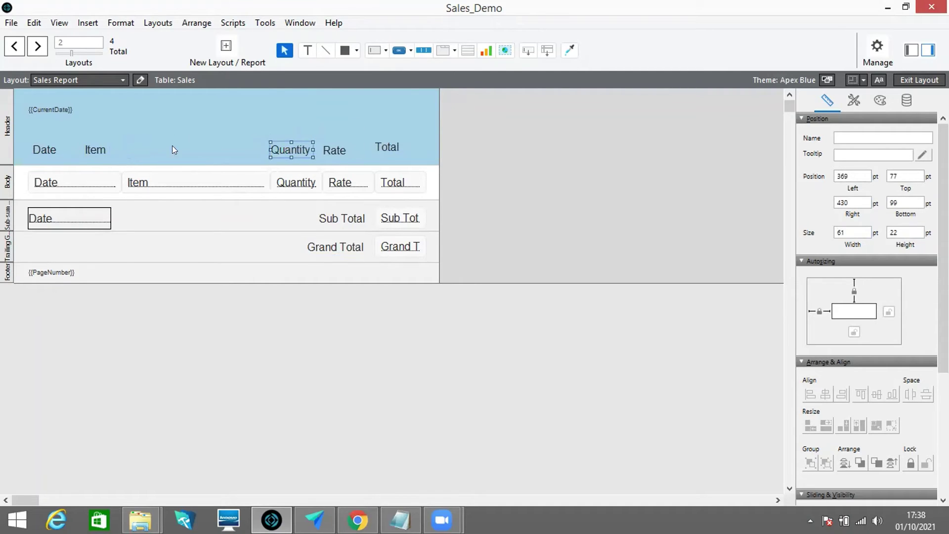
left_click_drag(102, 152, 139, 152)
left_click(49, 152)
- Align all five header column labels on one row by setting their top position to 70 pt
left_click(390, 150)
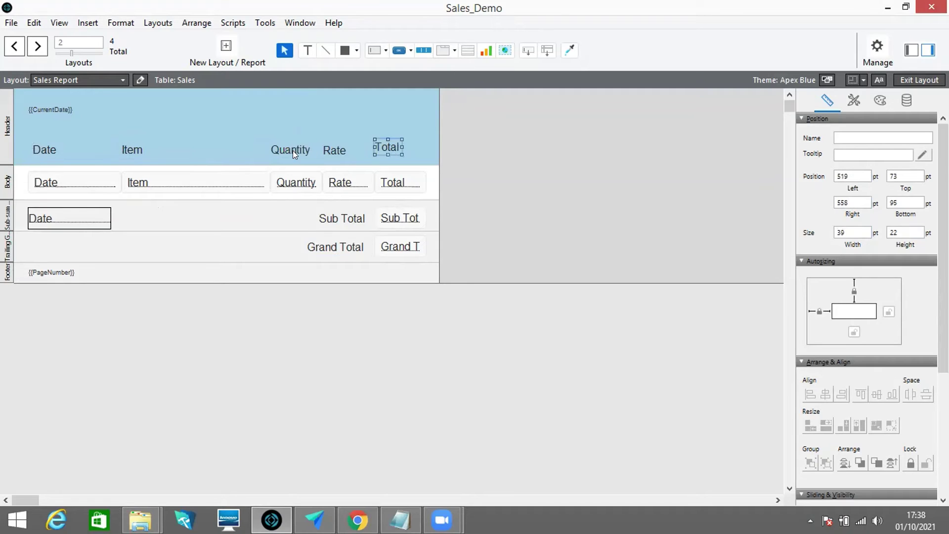
left_click(290, 149, "shift")
left_click(335, 150, "shift")
left_click(139, 154, "shift")
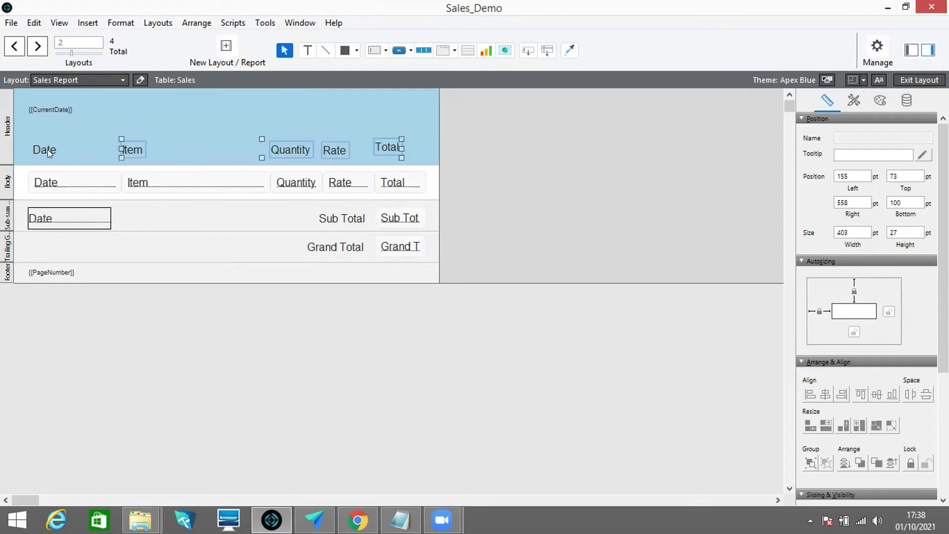
left_click(42, 152, "shift")
left_click(897, 176)
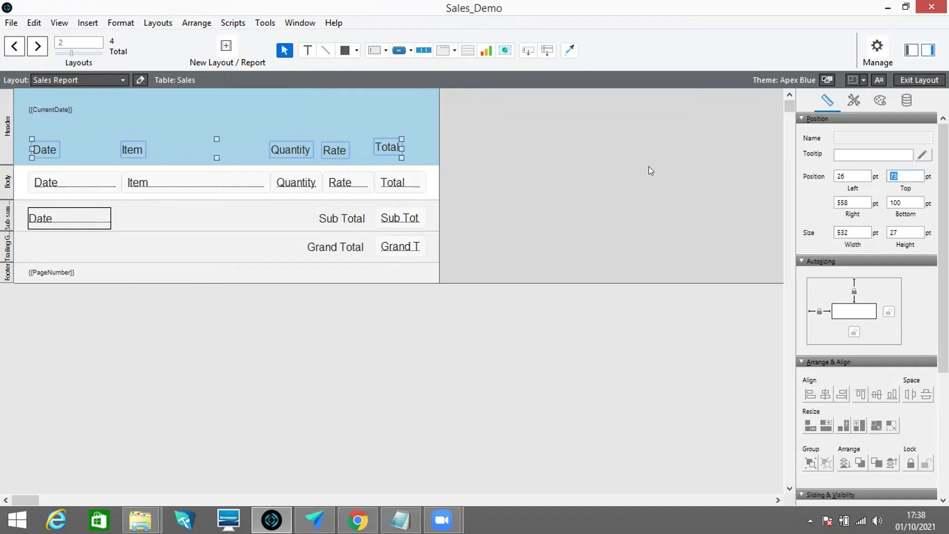
type("70")
key("Return")
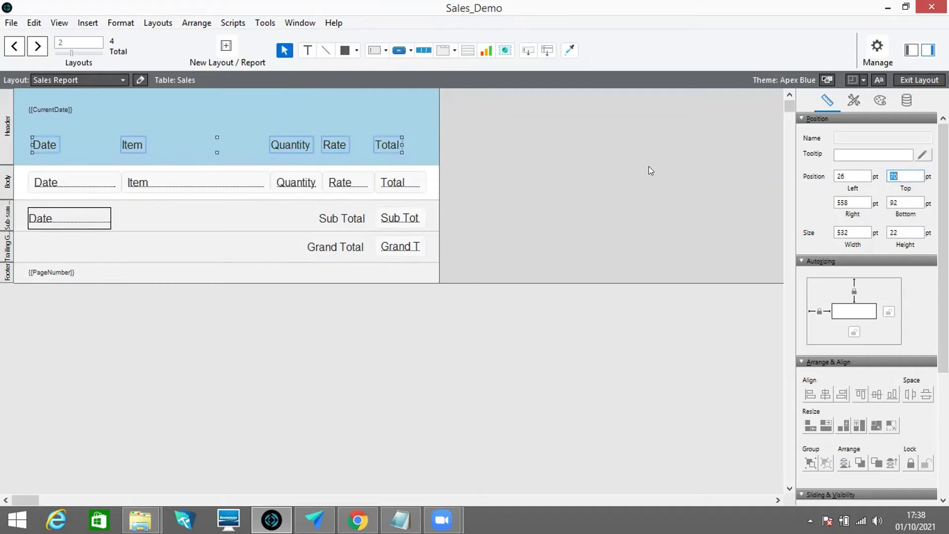
left_click(437, 328)
- Widen the Rate, Quantity and Total header labels to about 75 pt each, matching the body fields beneath them
left_click(340, 144)
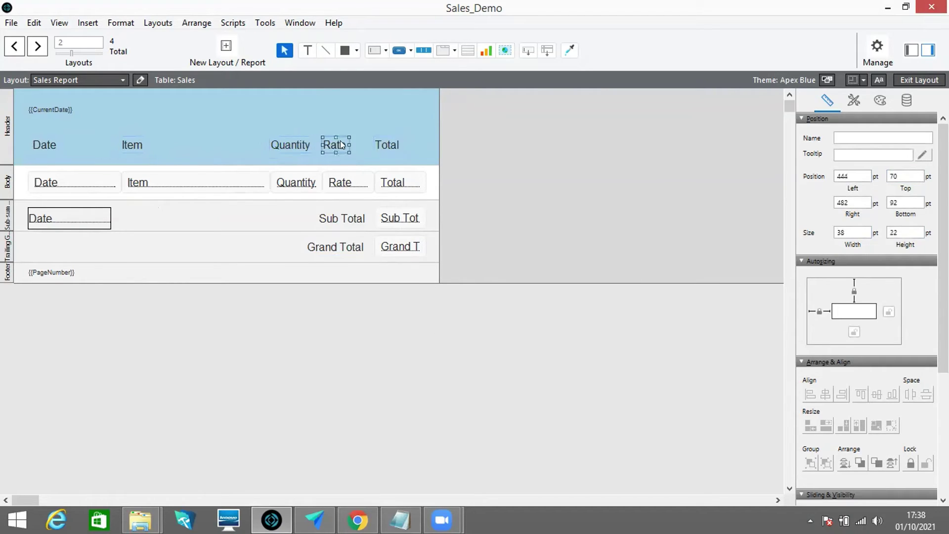
left_click_drag(343, 142, 317, 142)
left_click(303, 145)
left_click(375, 146)
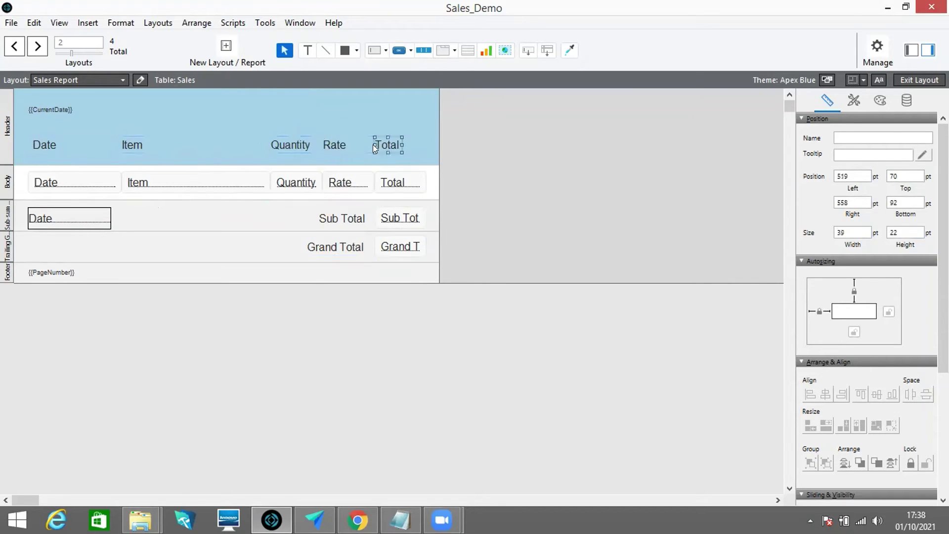
left_click_drag(398, 144, 429, 144)
left_click(525, 211)
- Center the text of the Quantity, Rate and Total header labels
left_click(286, 149)
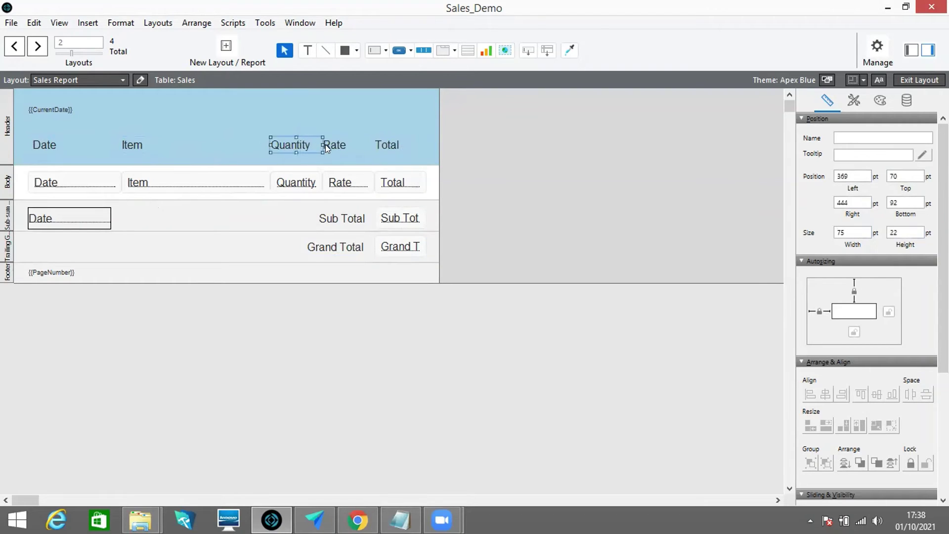
left_click(329, 148, "shift")
left_click(387, 149, "shift")
left_click(880, 101)
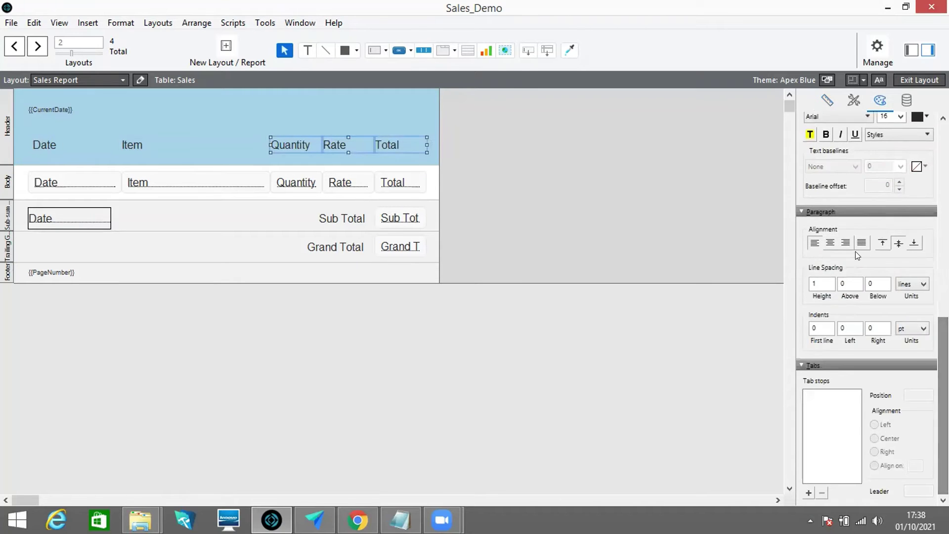
left_click(831, 243)
- Right-align the text of the Rate and Total body fields and of the subtotal and grand total summary fields
left_click(398, 183)
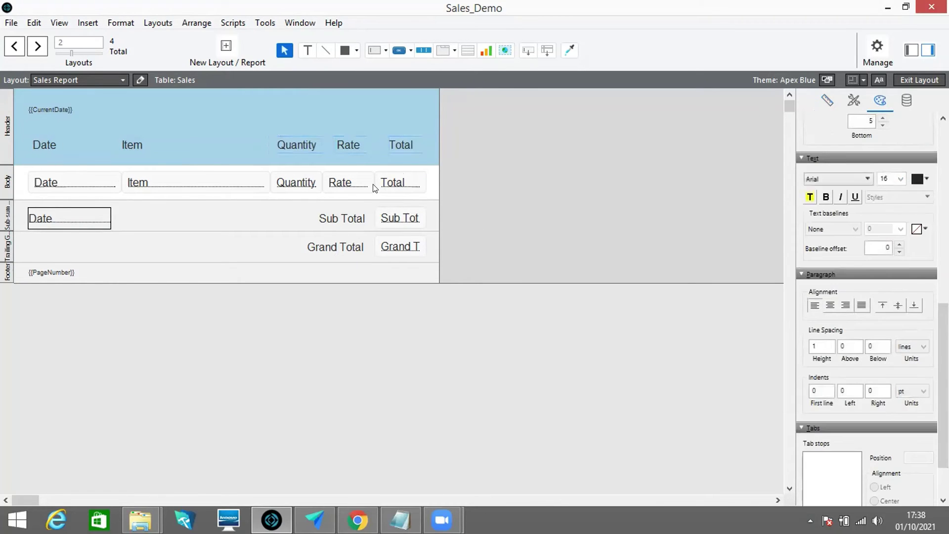
left_click(349, 186, "shift")
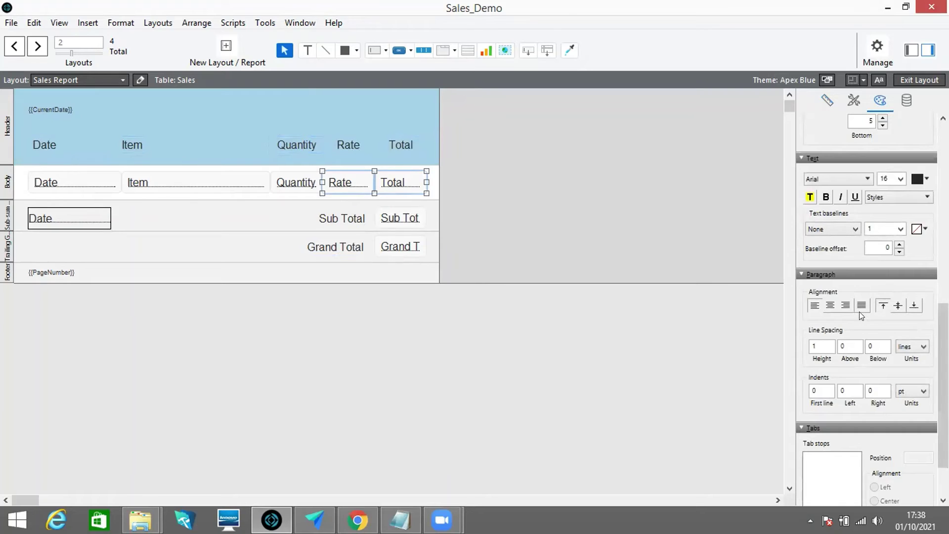
left_click(846, 305)
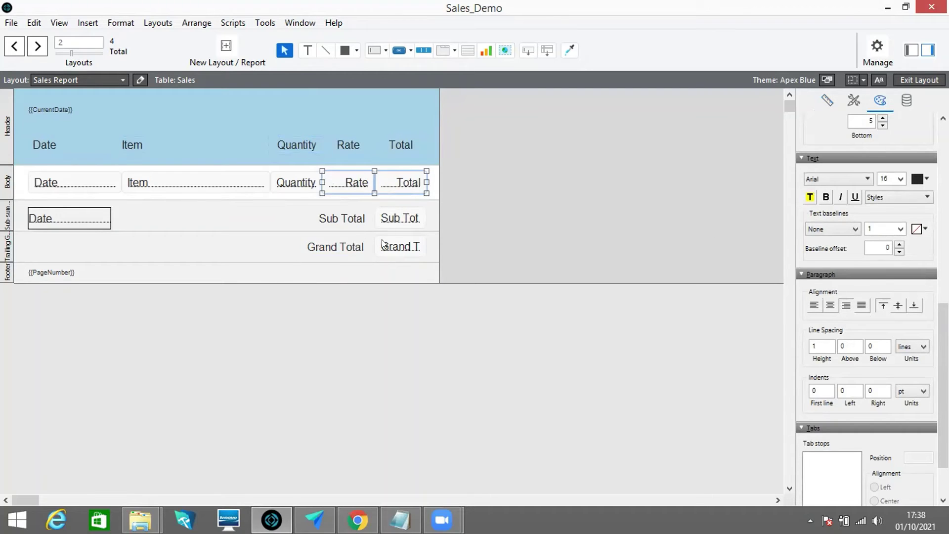
left_click(402, 226)
left_click(403, 244, "shift")
left_click(845, 306)
left_click(460, 405)
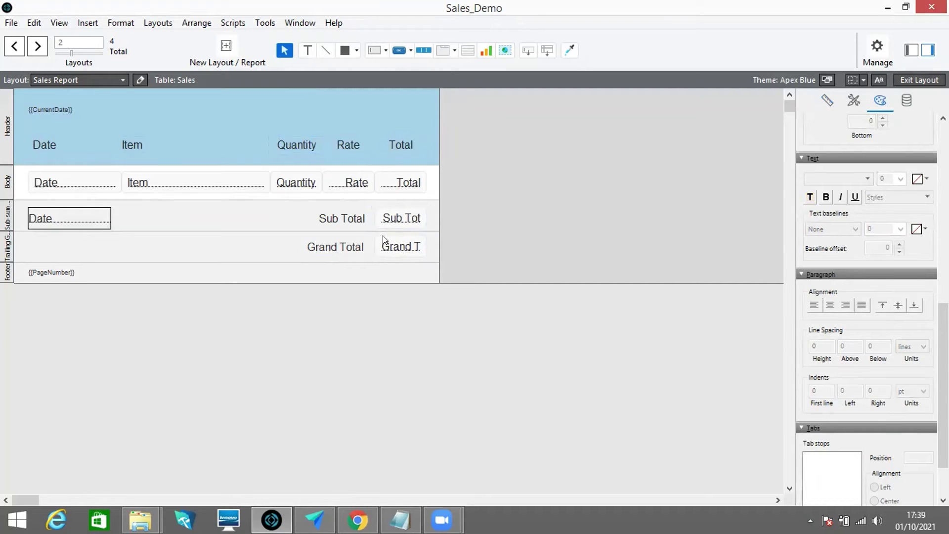
- Widen the Total body field and the subtotal and grand total summary fields to 80 pt each
left_click(416, 225)
left_click(418, 183)
left_click_drag(424, 182, 427, 182)
key("Tab")
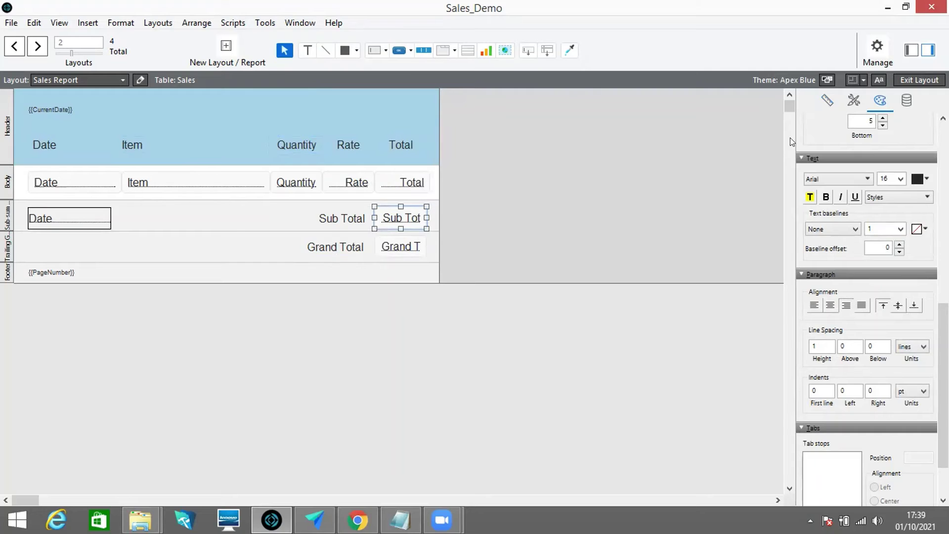
left_click(826, 102)
left_click(424, 186)
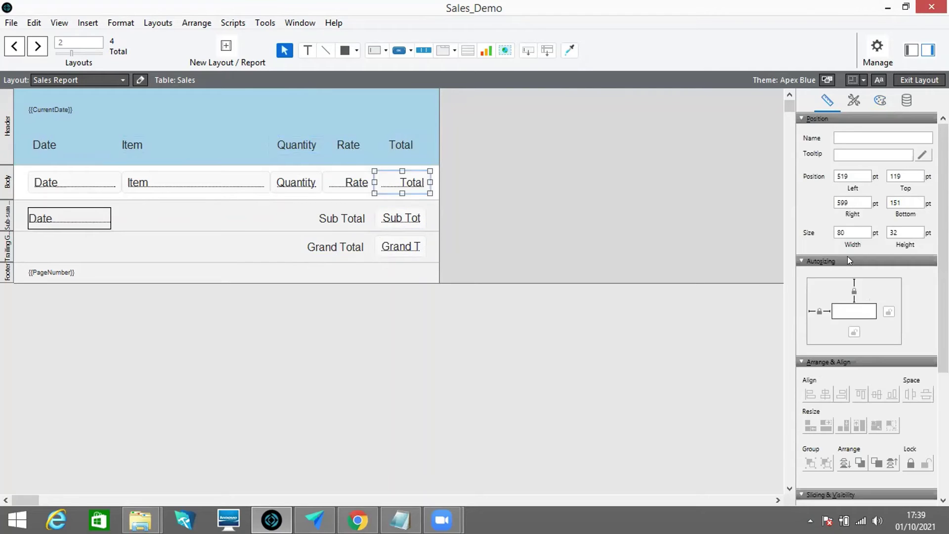
double_click(835, 232)
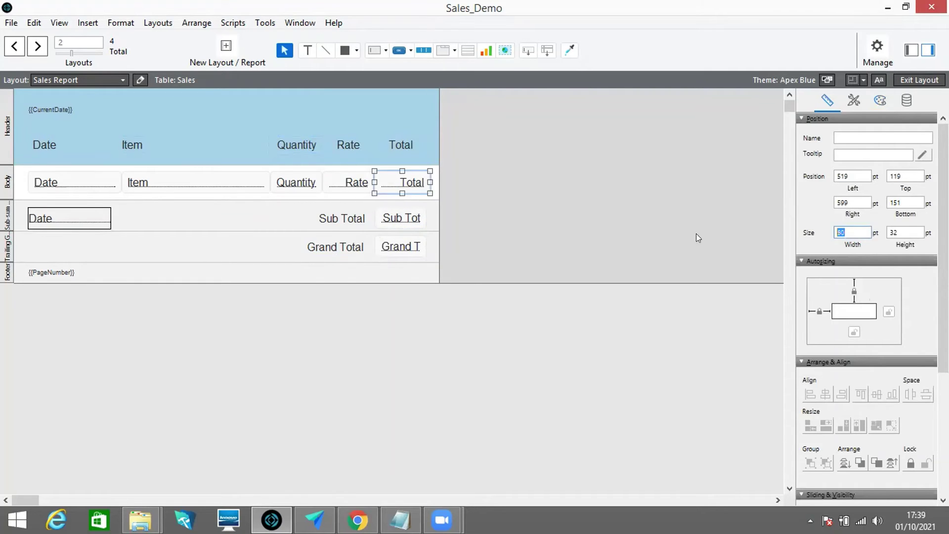
left_click(424, 228)
left_click(413, 244, "shift")
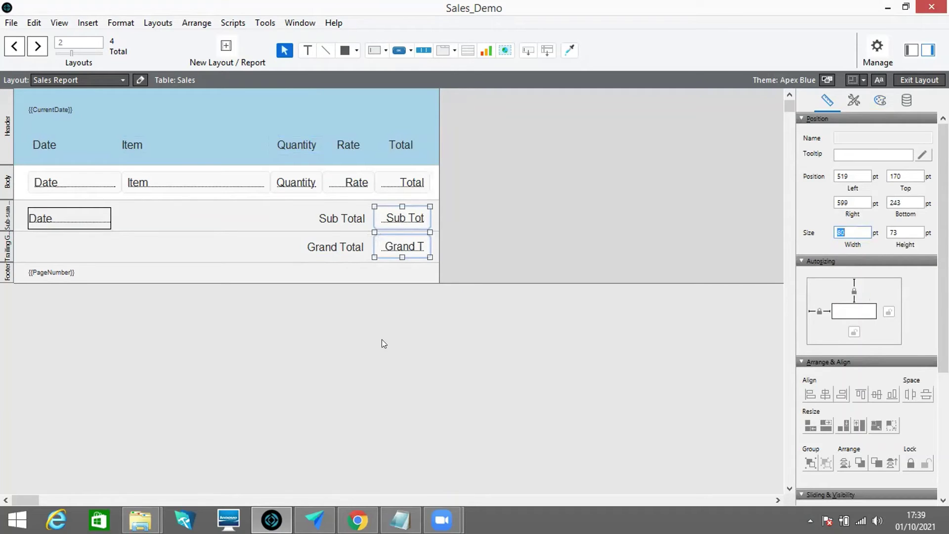
left_click(448, 131)
- Set the number format of the Total, subtotal and grand total fields to Currency
left_click(405, 189)
left_click(404, 221, "shift")
left_click(403, 247, "shift")
left_click(907, 100)
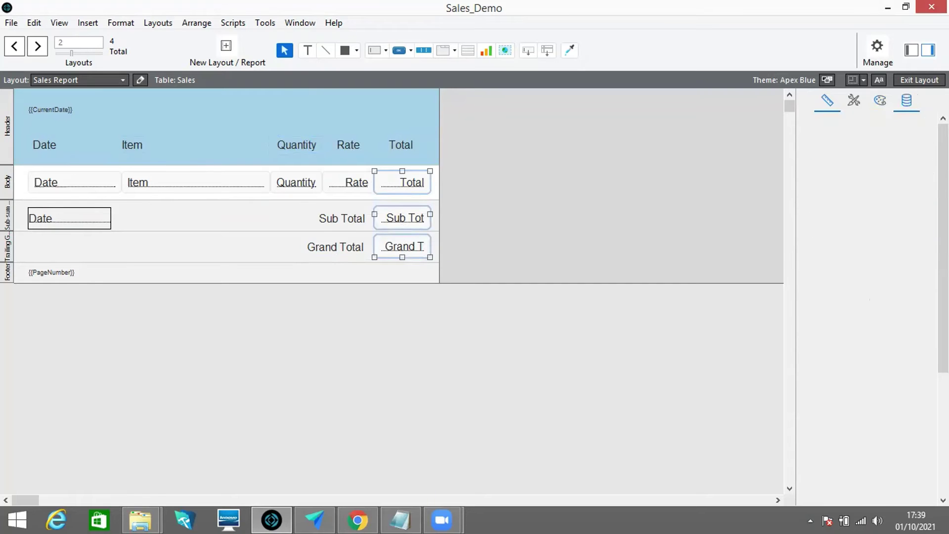
scroll(865, 297, "down", 4)
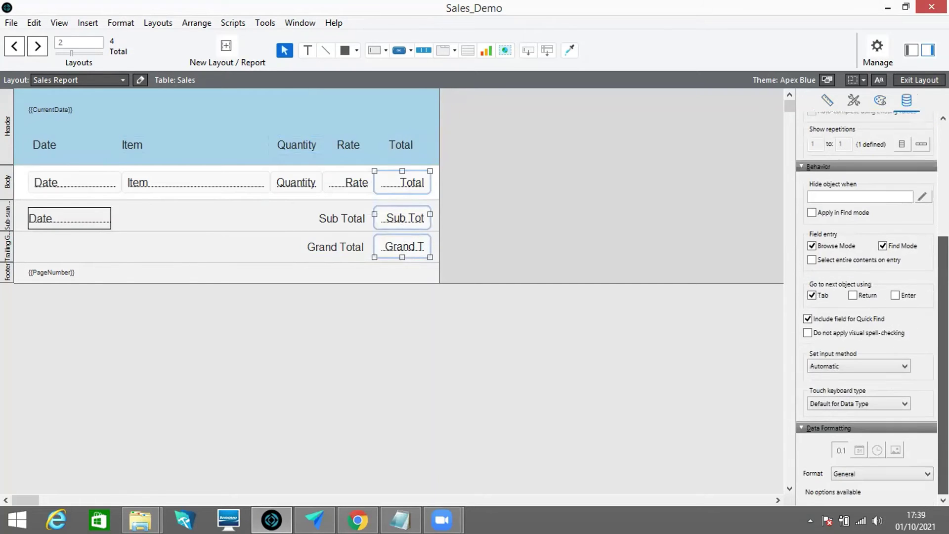
left_click(913, 473)
left_click(869, 445)
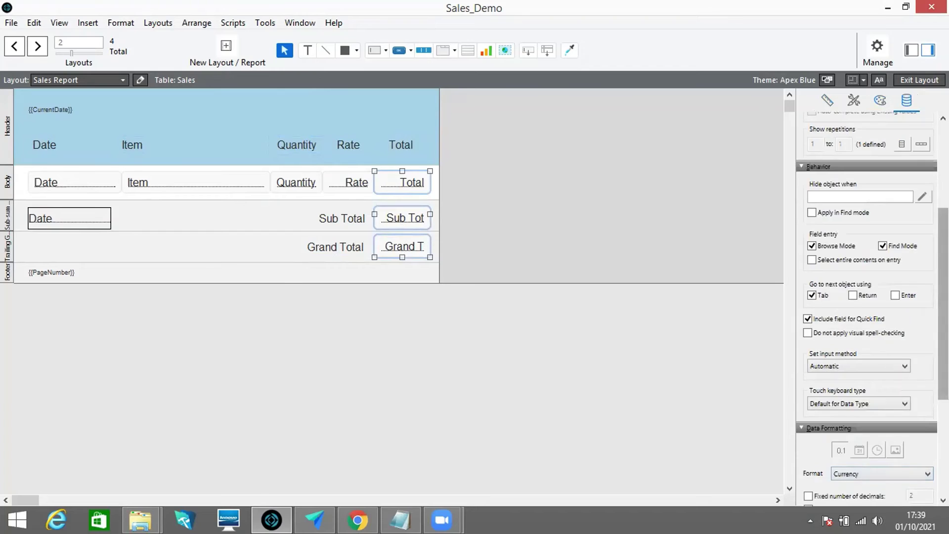
- Use the system settings for separators and clear the currency symbol for the three total fields
scroll(836, 435, "down", 4)
left_click(811, 410)
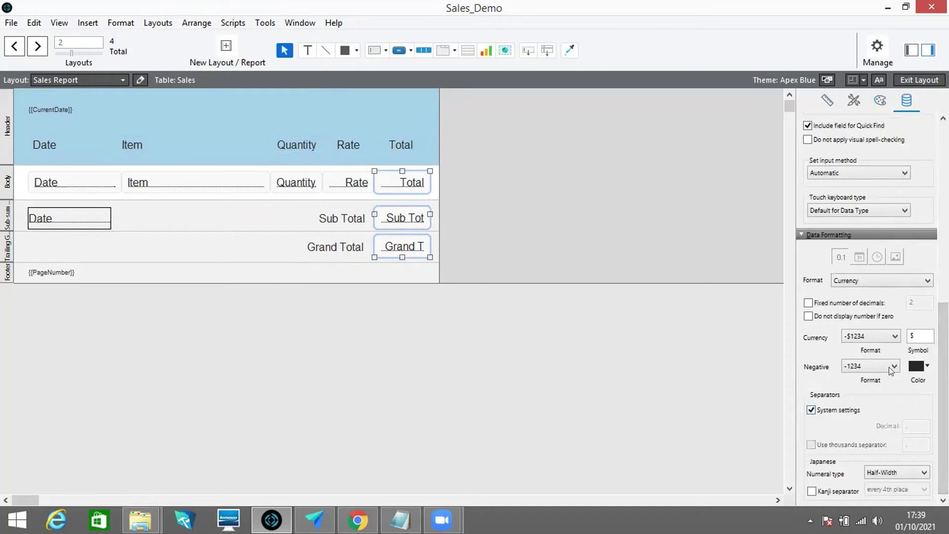
left_click(919, 336)
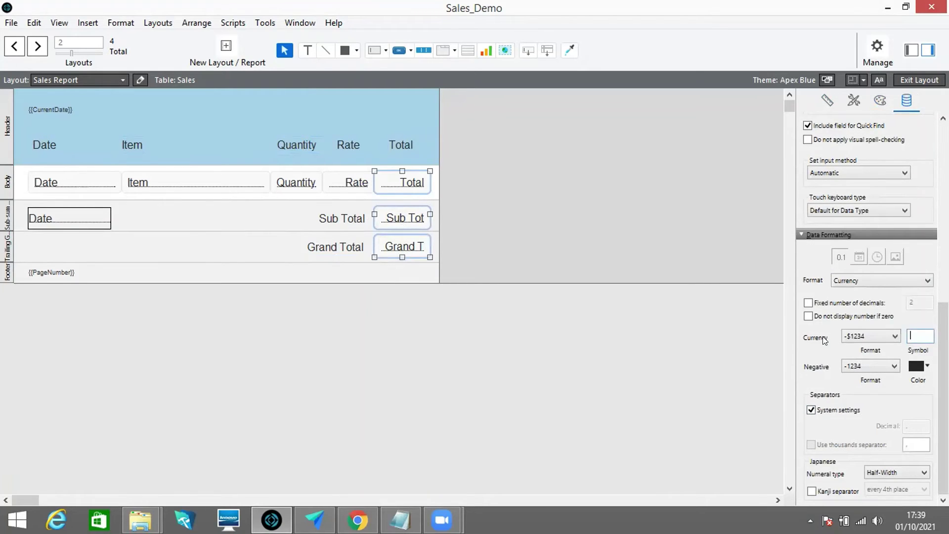
left_click(600, 295)
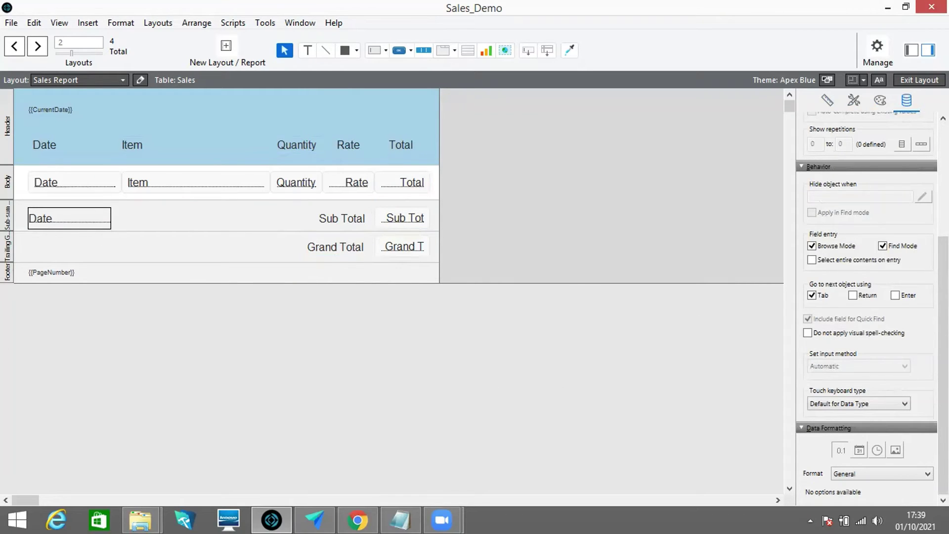
- Add the title "Sales Report" in the header above the column labels and widen its text box
left_click(178, 107)
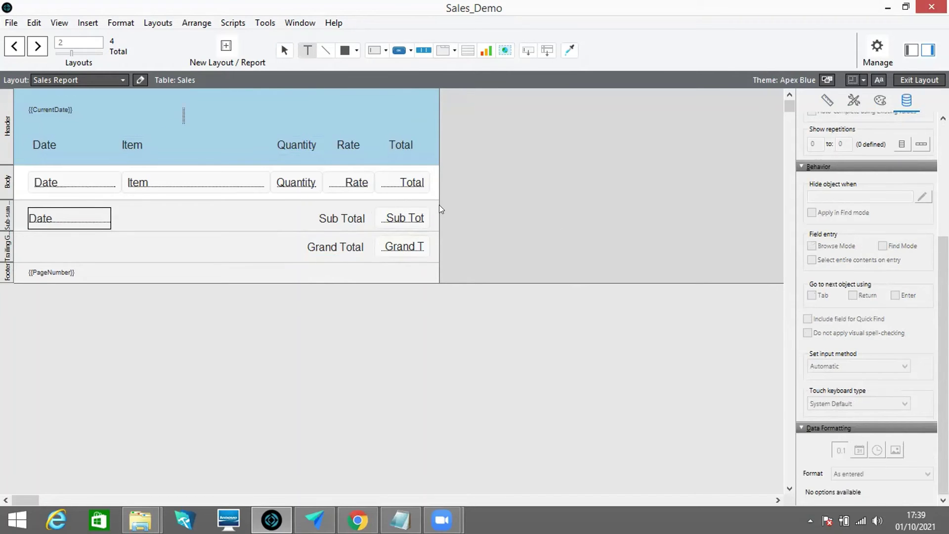
type("Sales Report")
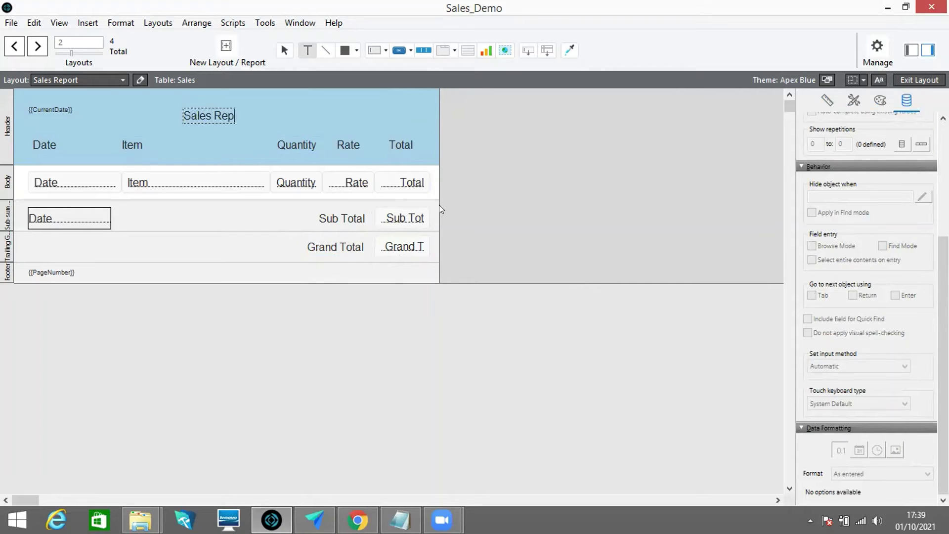
left_click(439, 205)
left_click(224, 116)
left_click_drag(243, 115, 328, 115)
- Center the Sales Report title's text within its text box
left_click(882, 102)
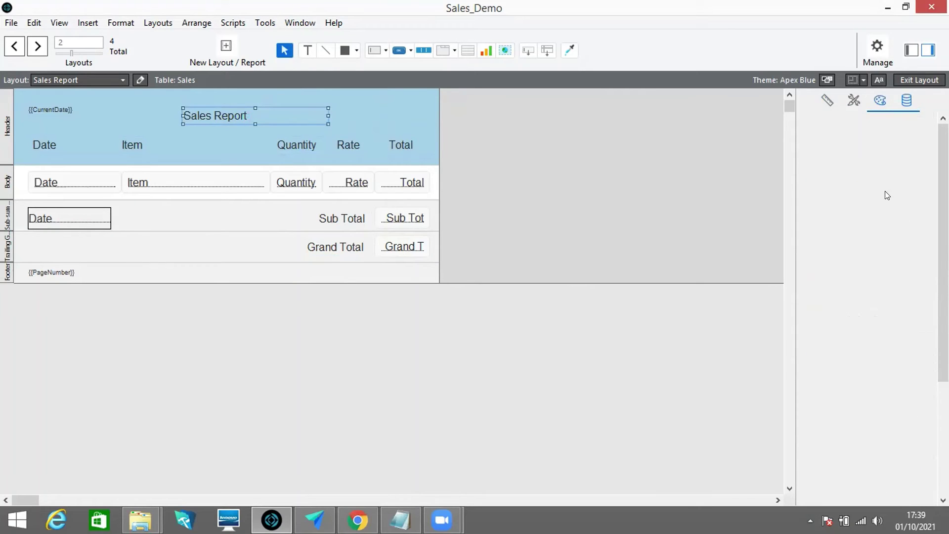
scroll(916, 339, "down", 5)
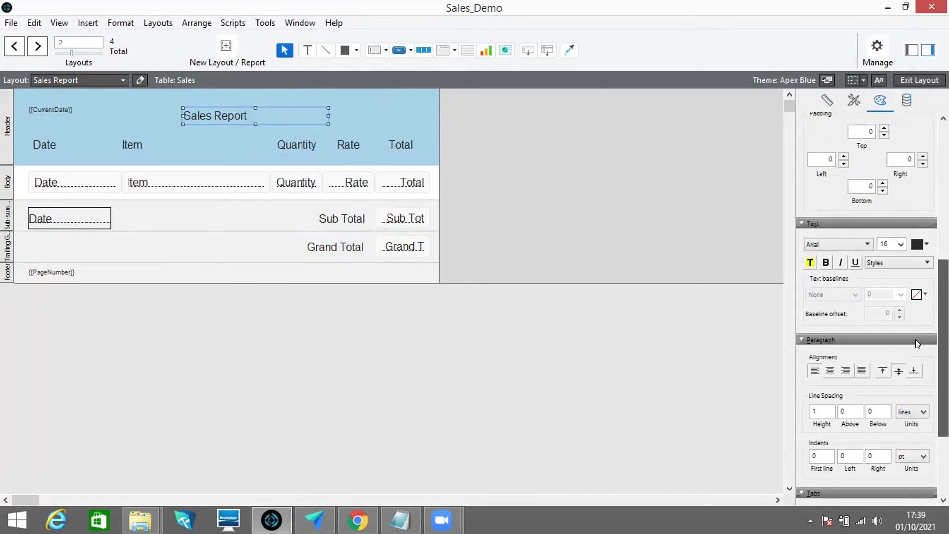
left_click(830, 370)
left_click(460, 400)
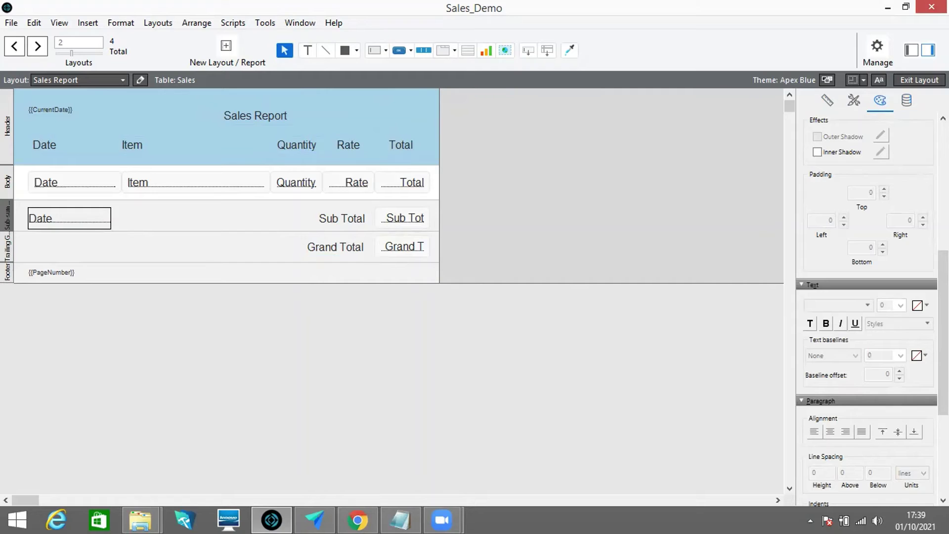
- Fill the trailing sub-summary part with light gray and the trailing grand summary part with black
scroll(882, 339, "up", 5)
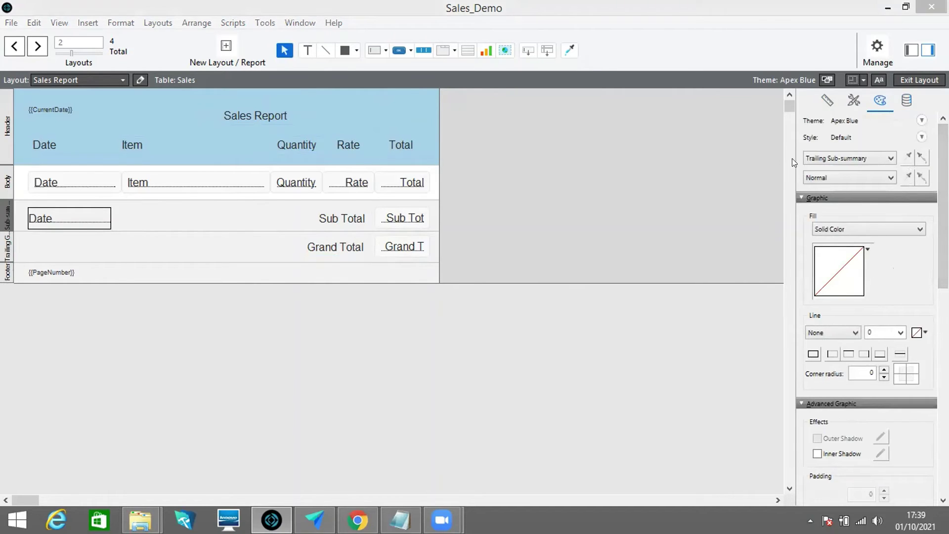
left_click(838, 271)
left_click(788, 42)
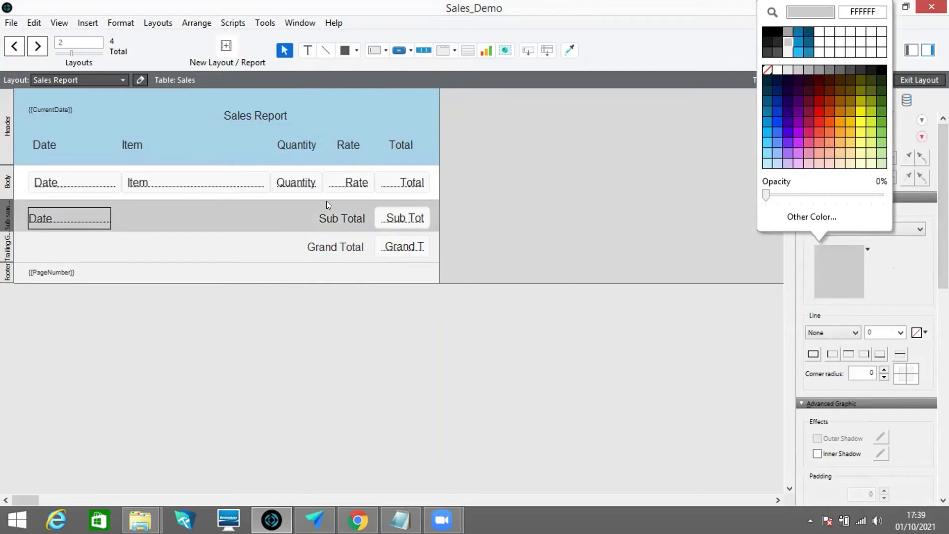
left_click(6, 251)
left_click(864, 275)
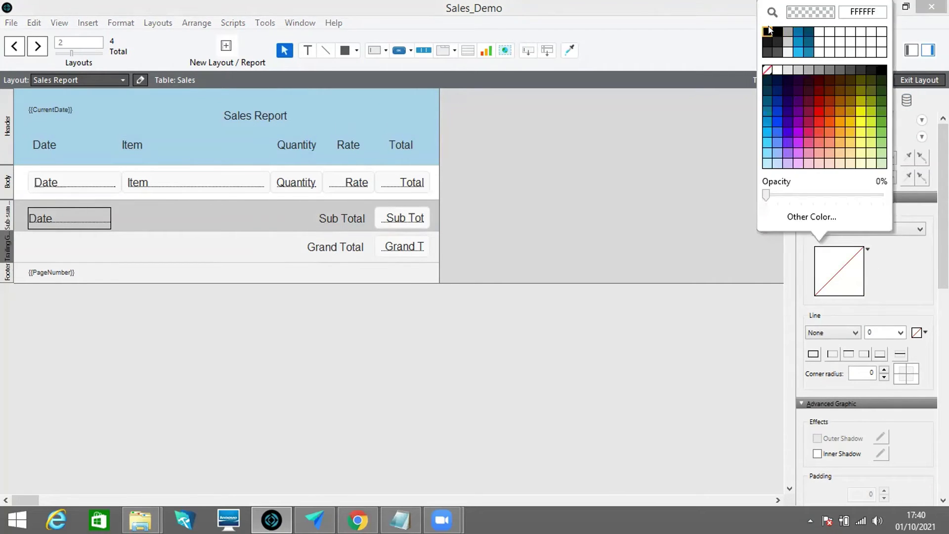
left_click(773, 30)
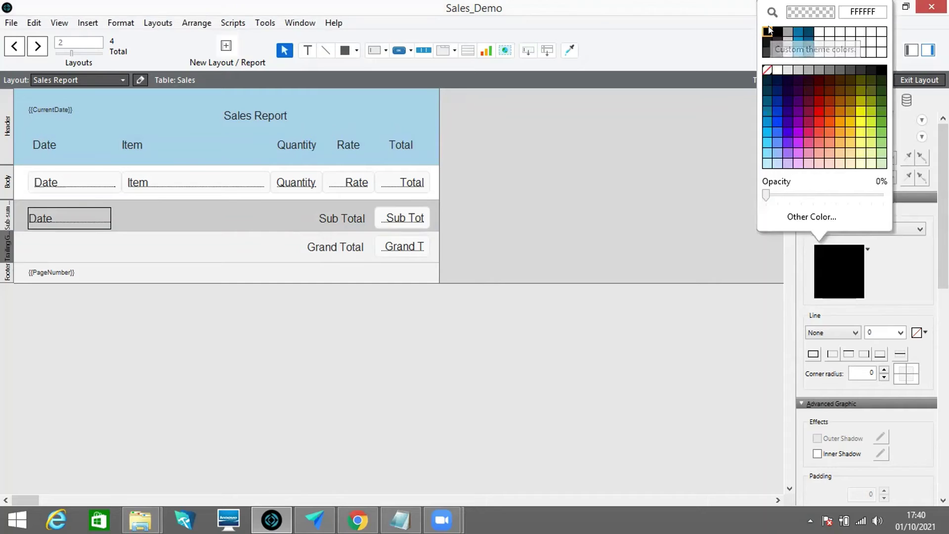
- Set the text color of the Date field, the labels and the total fields in both summary parts to white
left_click(84, 228)
left_click(415, 218, "shift")
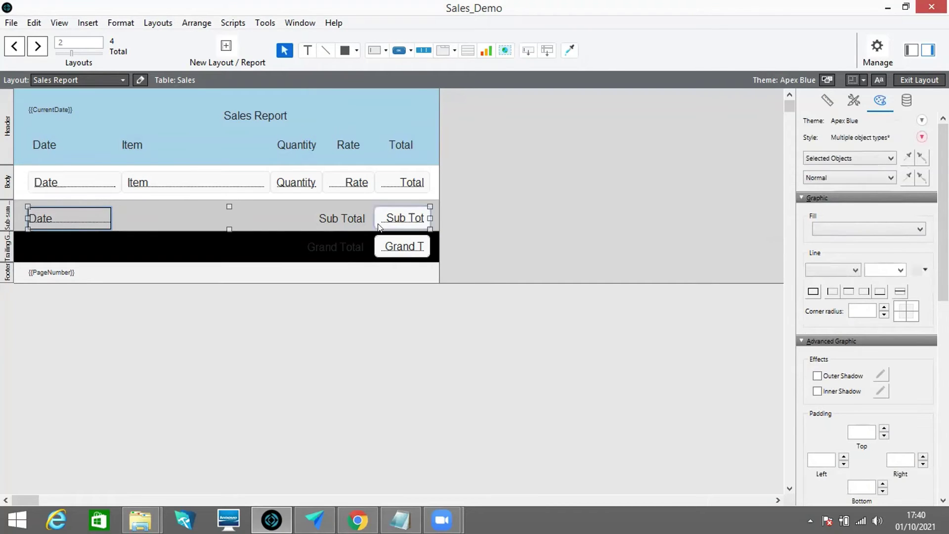
left_click(351, 248, "shift")
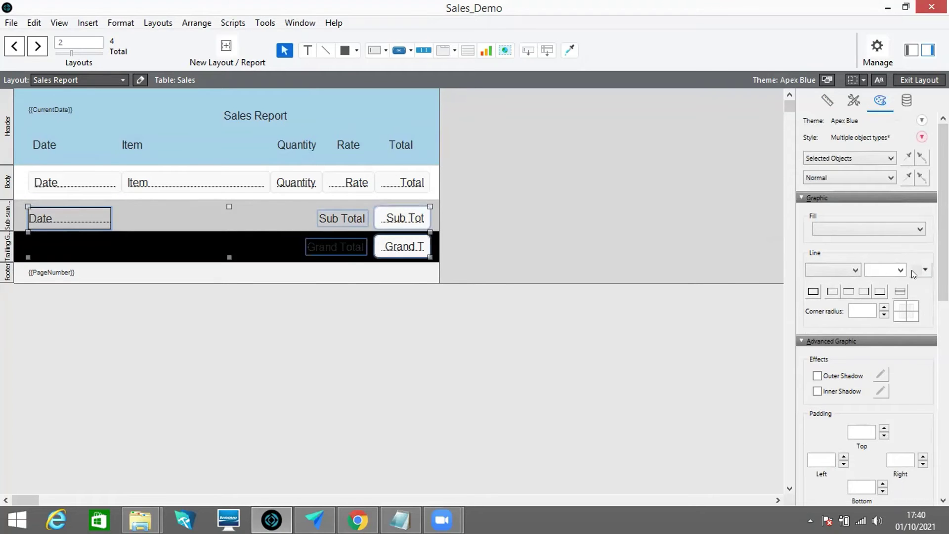
scroll(920, 277, "down", 5)
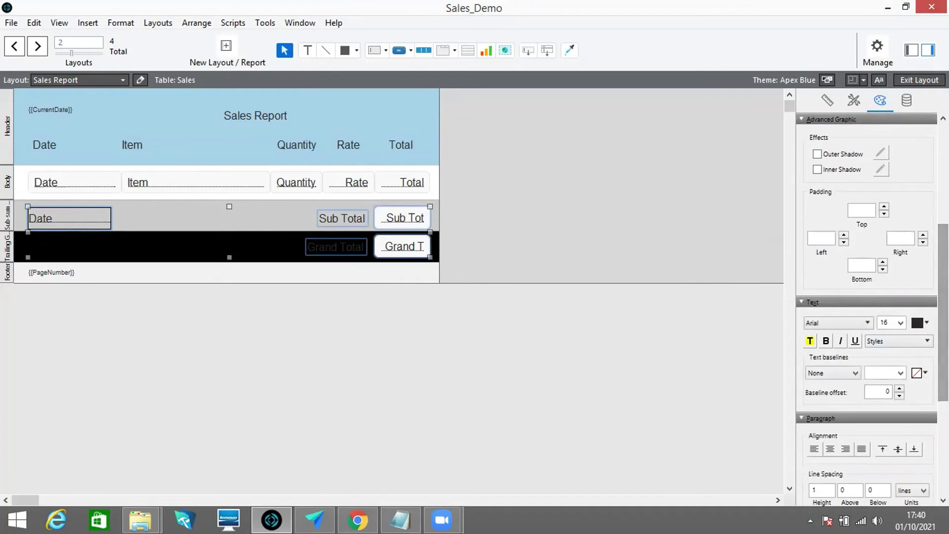
left_click(920, 323)
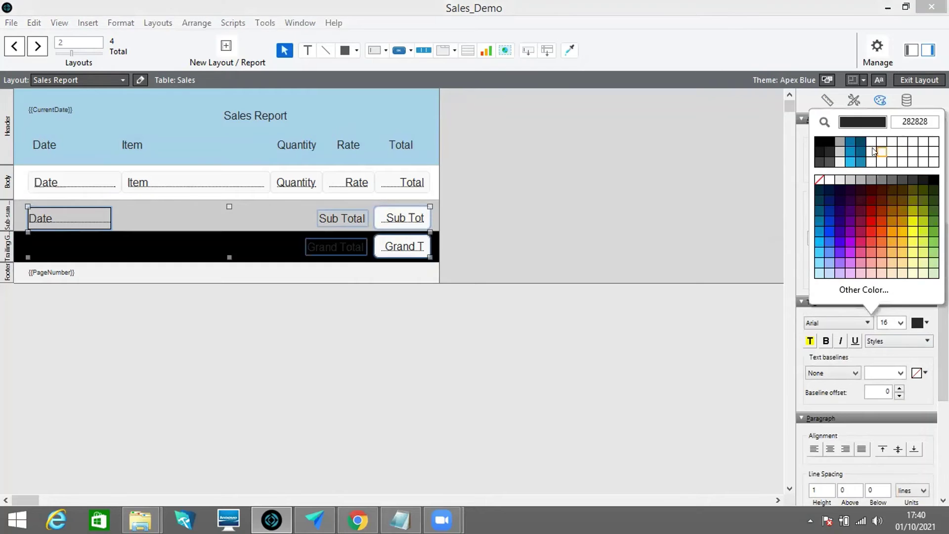
left_click(839, 158)
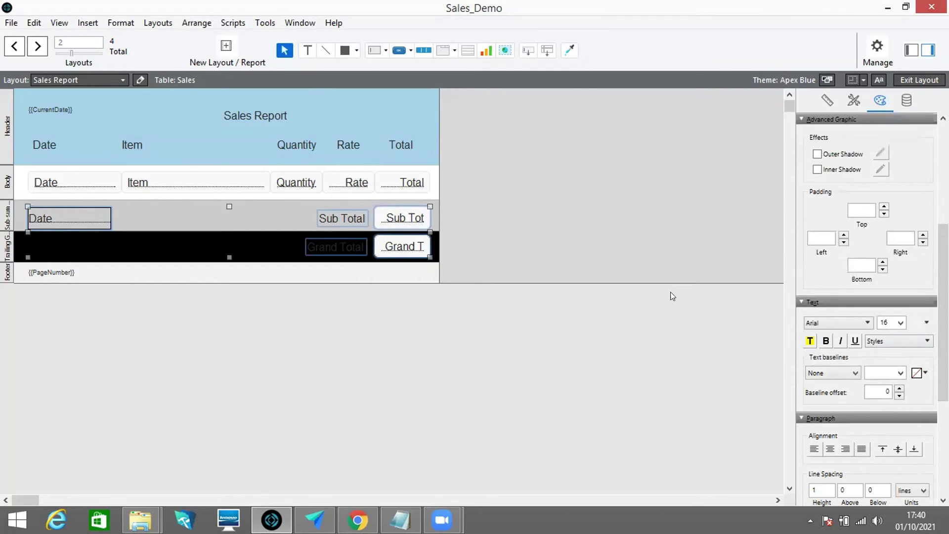
left_click(636, 333)
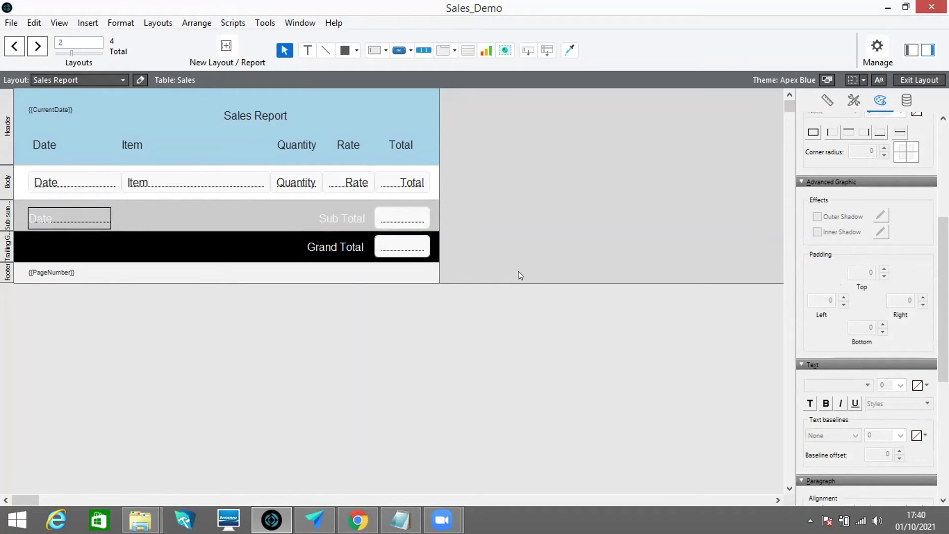
- Shift the Sales Report title slightly left and down within the header
left_click(237, 115)
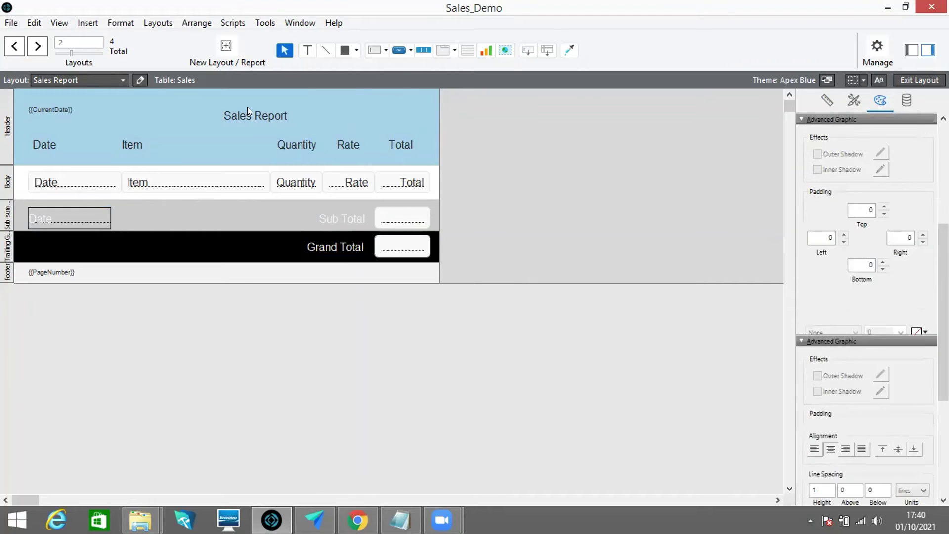
left_click_drag(247, 107, 241, 109)
left_click(625, 400)
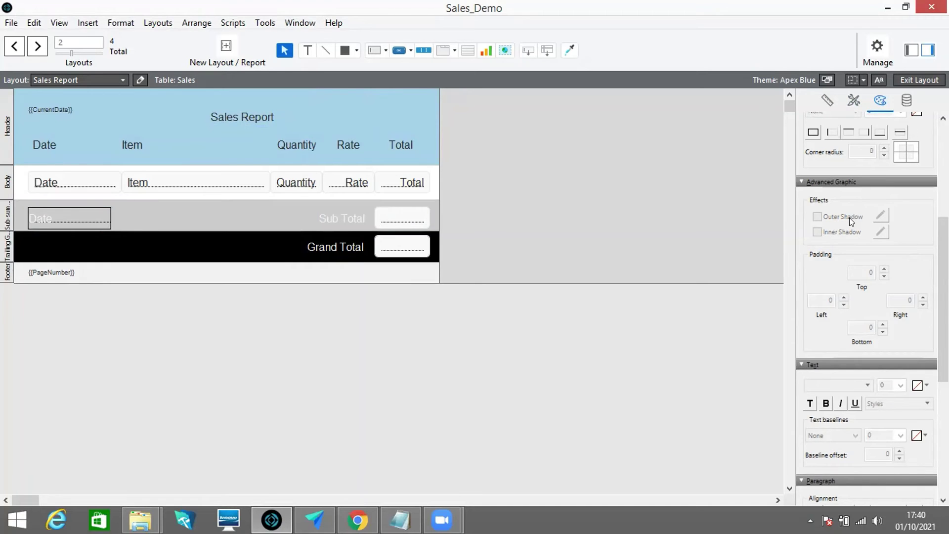
- Exit layout mode and examine the records and date subtotals throughout the finished Sales Report
left_click(929, 81)
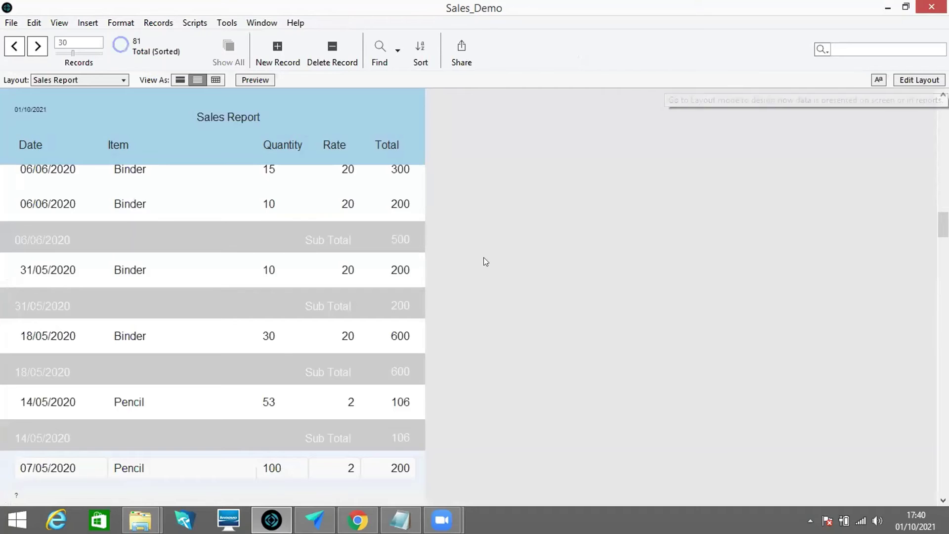
scroll(388, 190, "down", 20)
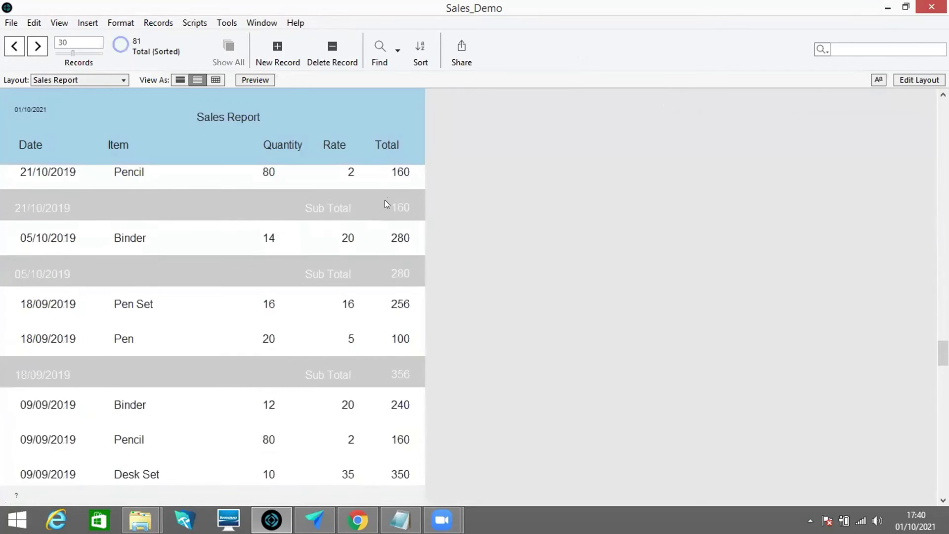
scroll(388, 203, "down", 10)
scroll(389, 204, "up", 3)
scroll(389, 204, "up", 20)
scroll(391, 207, "up", 20)
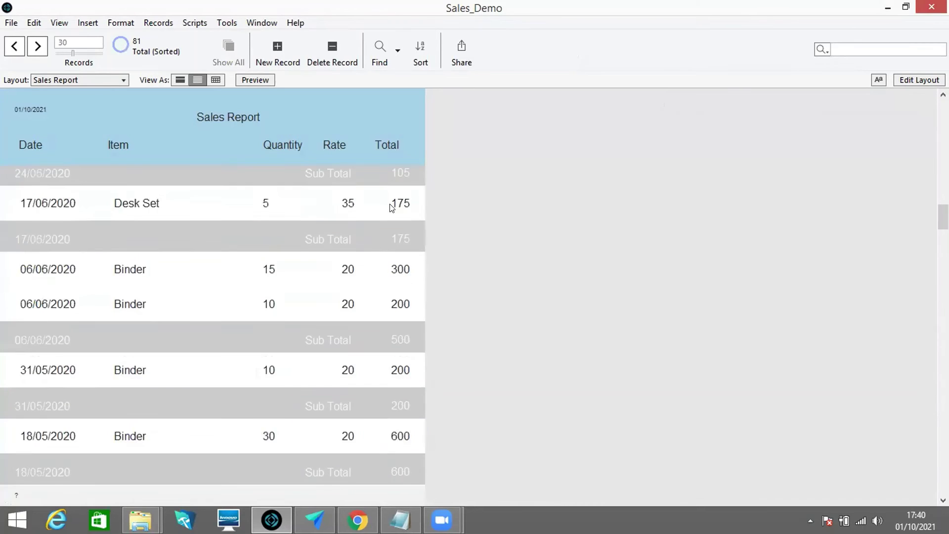
scroll(391, 206, "up", 20)
scroll(391, 208, "up", 3)
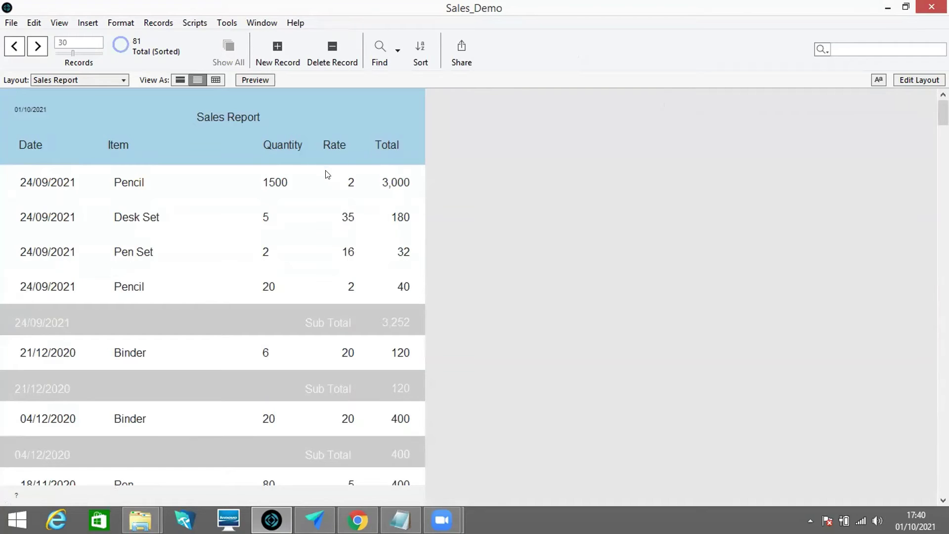
- Preview the Sales Report for printing and examine its pages through to the end and back to the first
left_click(257, 79)
scroll(367, 142, "down", 3)
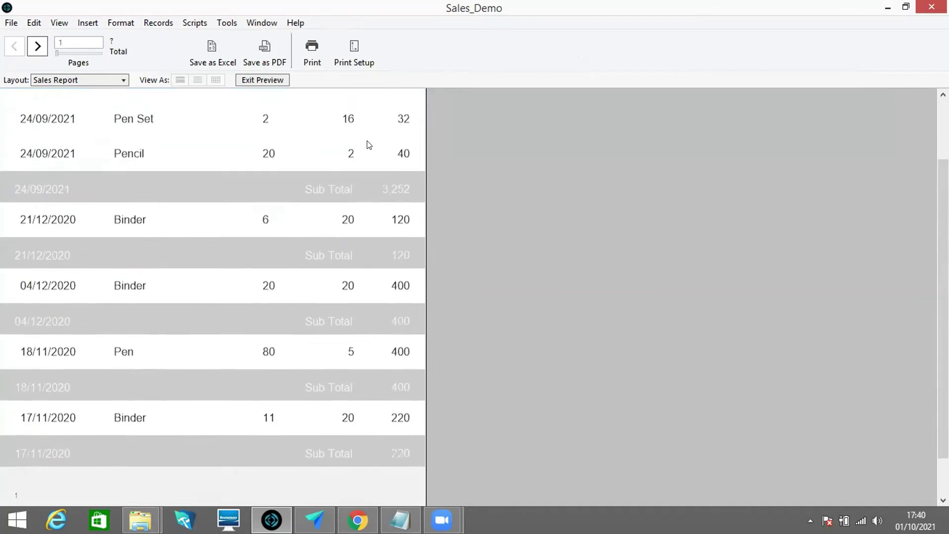
left_click(36, 46)
left_click(36, 45)
left_click(36, 46)
left_click(36, 46)
left_click(36, 45)
left_click(36, 46)
left_click(36, 45)
left_click(34, 39)
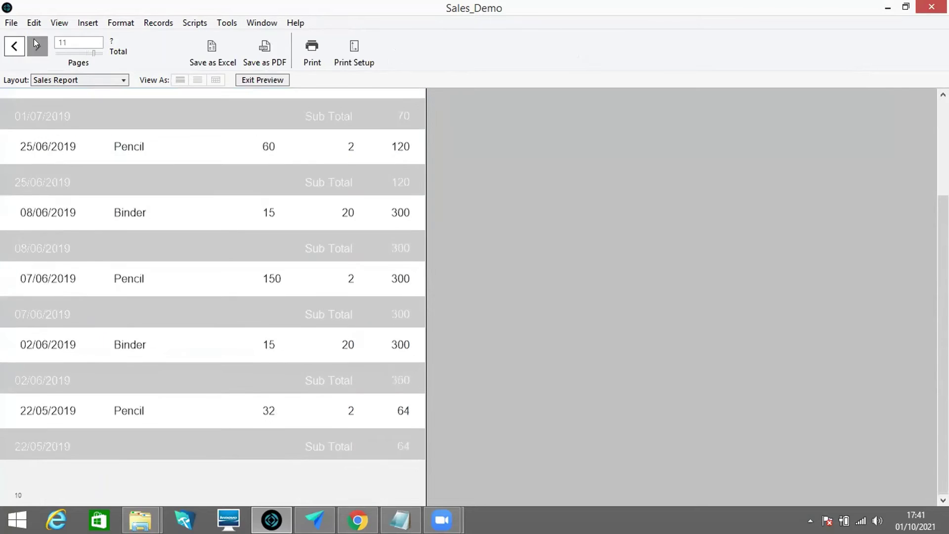
left_click(34, 40)
left_click(34, 39)
left_click(15, 49)
left_click(15, 50)
left_click(15, 50)
left_click(15, 50)
left_click(15, 50)
left_click(15, 50)
left_click(15, 51)
left_click(16, 51)
left_click(15, 52)
left_click(15, 52)
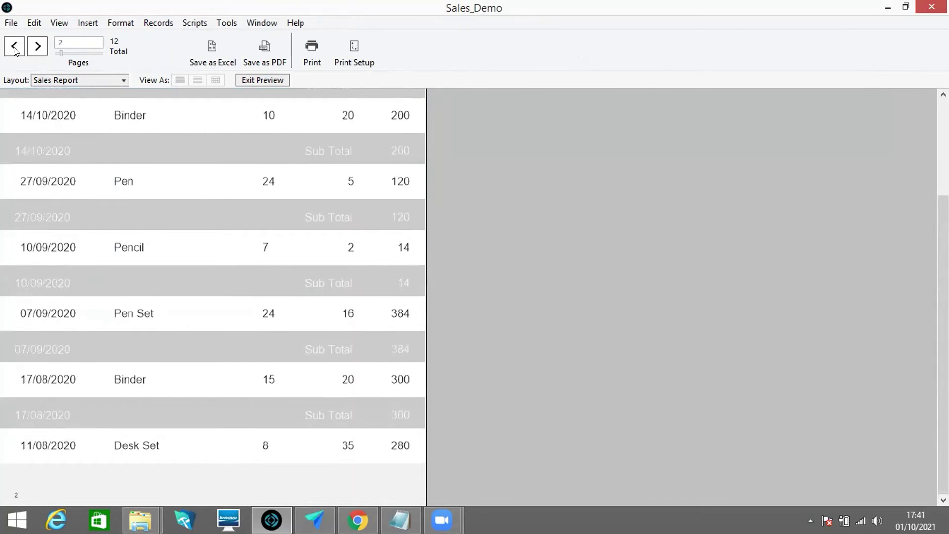
left_click(15, 52)
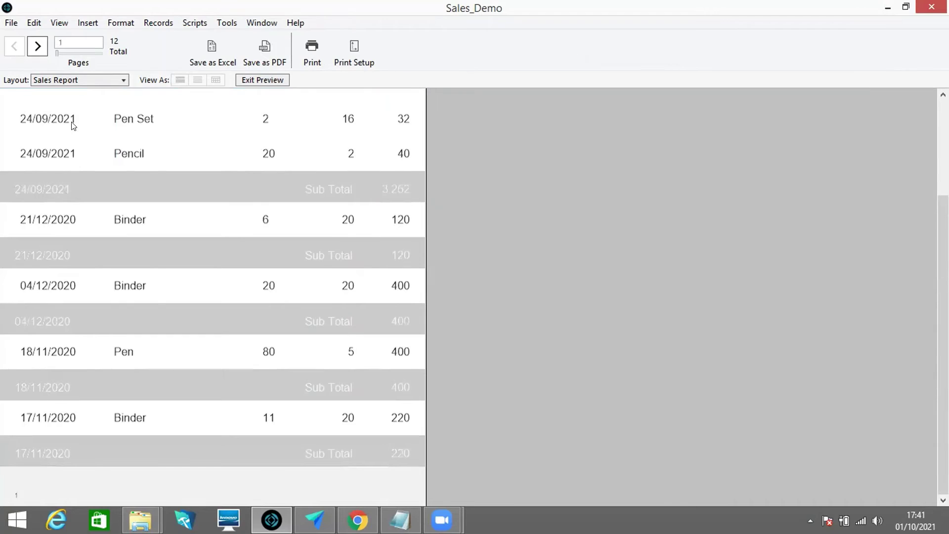
left_click(279, 80)
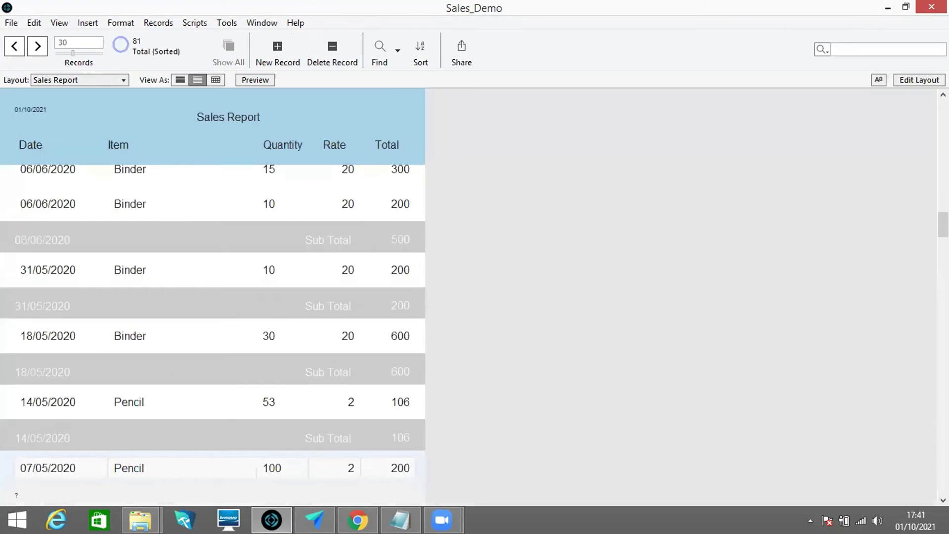
- In layout mode, set the text color of the Sub Total label in the sub-summary part to near-black
left_click(927, 79)
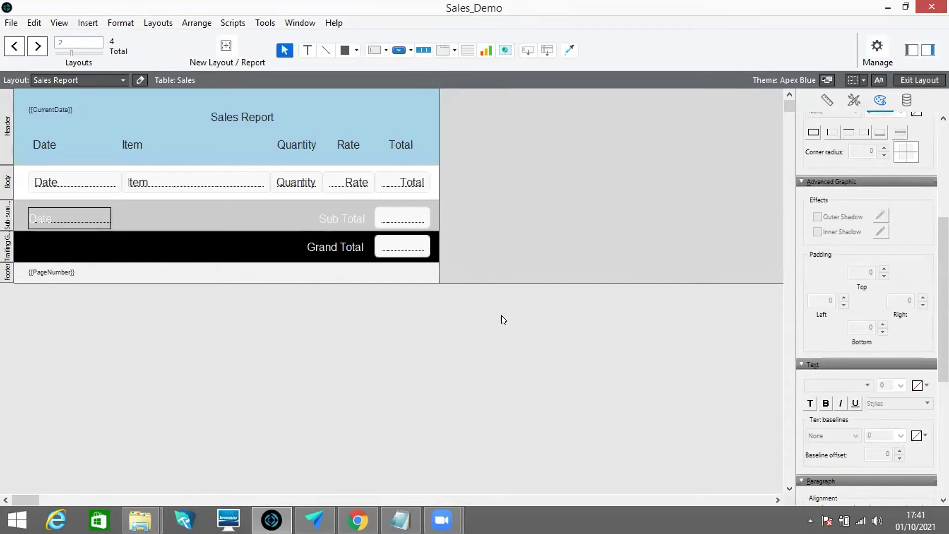
left_click(351, 215)
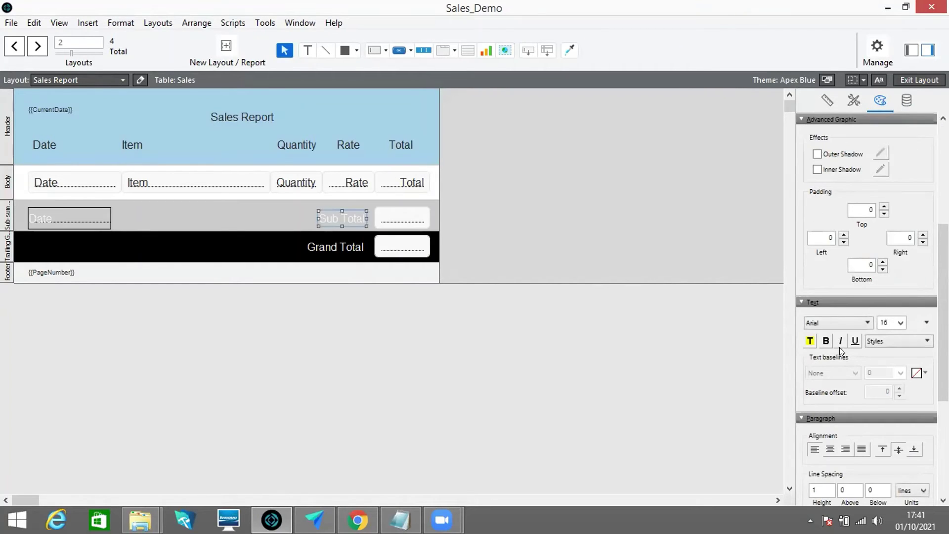
left_click(926, 324)
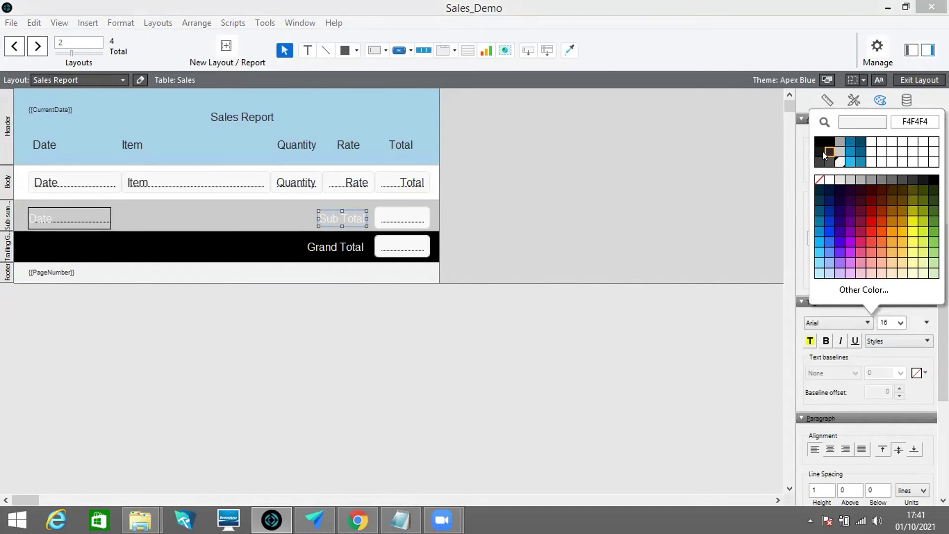
left_click(826, 150)
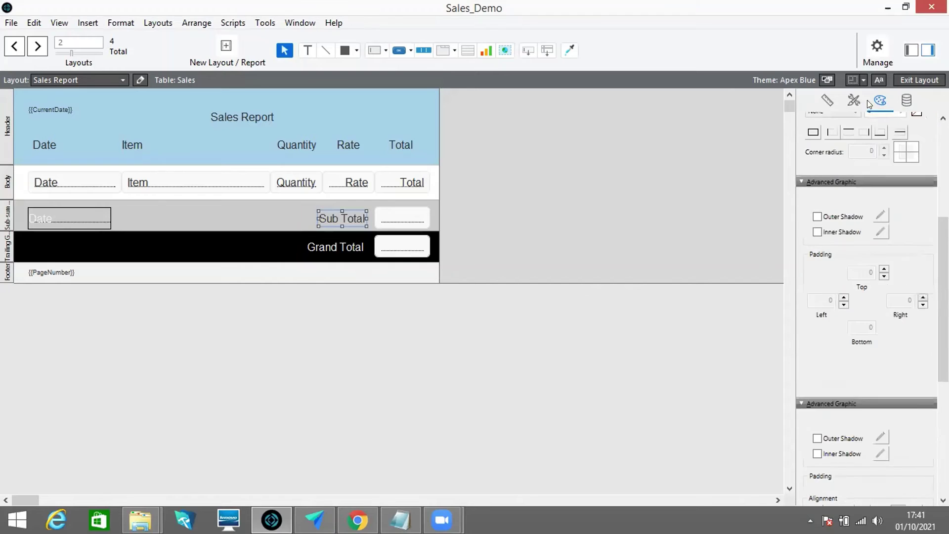
- Exit layout mode and check the Sub Total label's readability in the report's print preview
left_click(924, 80)
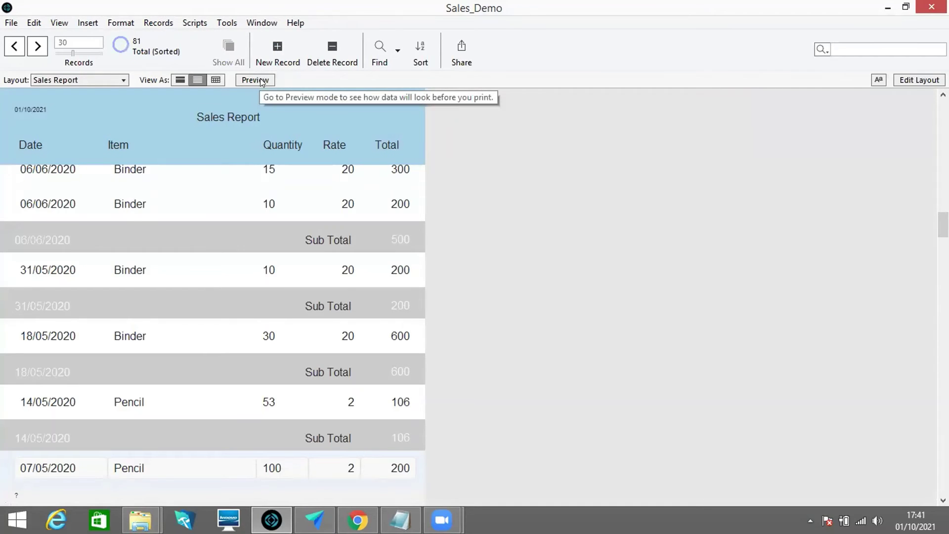
left_click(257, 80)
scroll(337, 232, "down", 3)
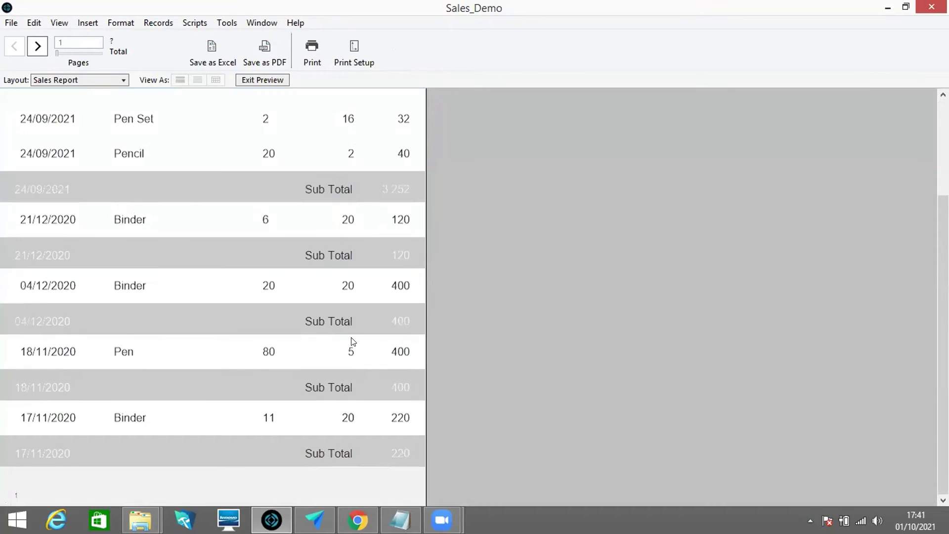
left_click(277, 79)
- Widen the Sub Total and Grand Total labels to the left in the layout and right-align their text
left_click(918, 80)
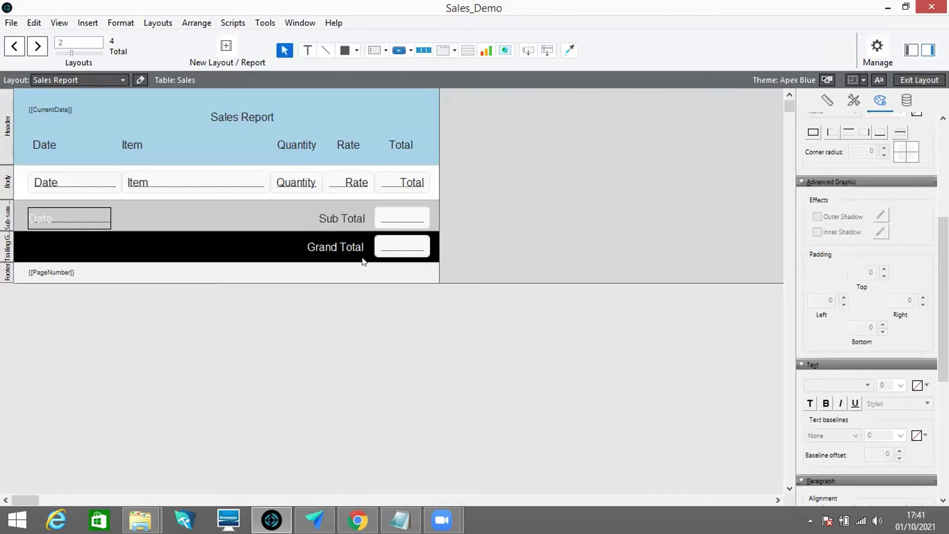
left_click(344, 220)
mouse_move(309, 216)
left_mouse_down()
mouse_move(297, 217)
mouse_move(297, 243)
mouse_move(299, 216)
left_mouse_up()
left_click(325, 251)
left_click(311, 224)
left_click(329, 249, "shift")
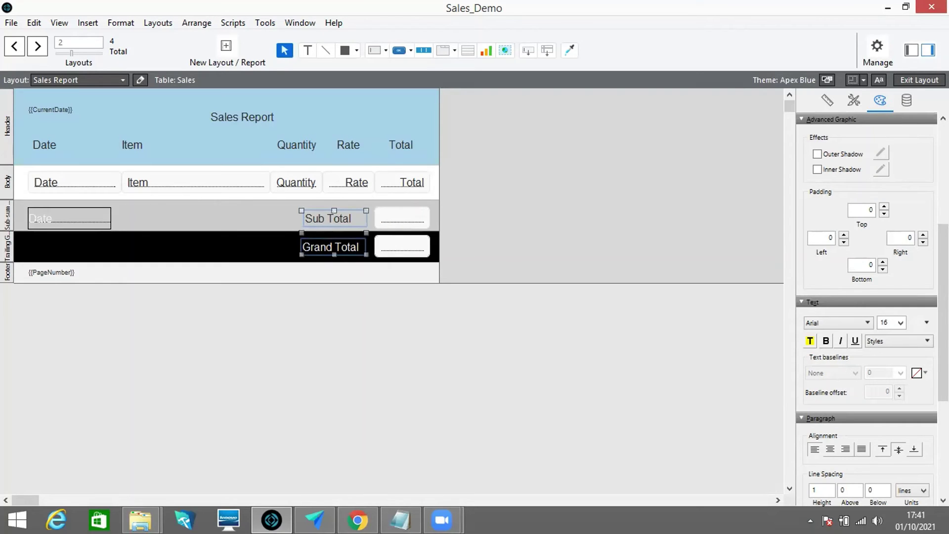
scroll(870, 306, "down", 3)
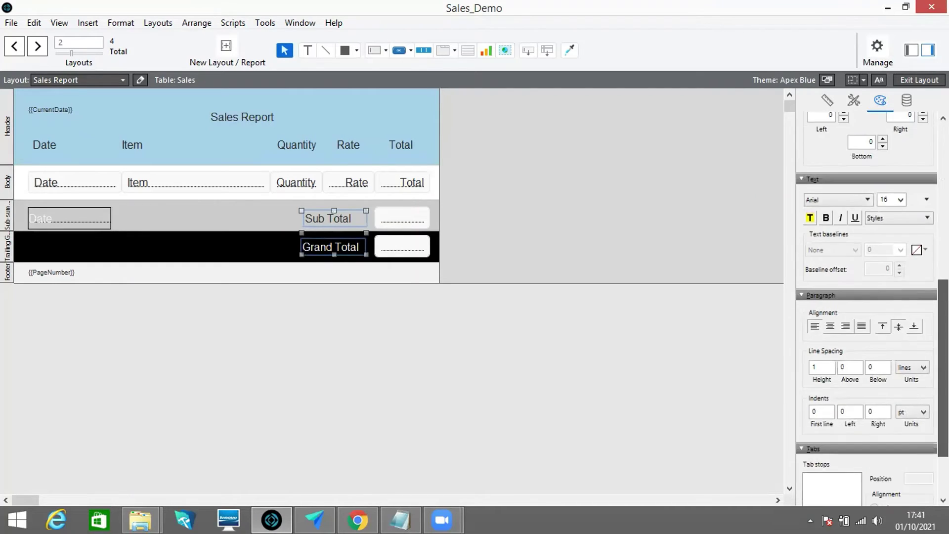
left_click(846, 326)
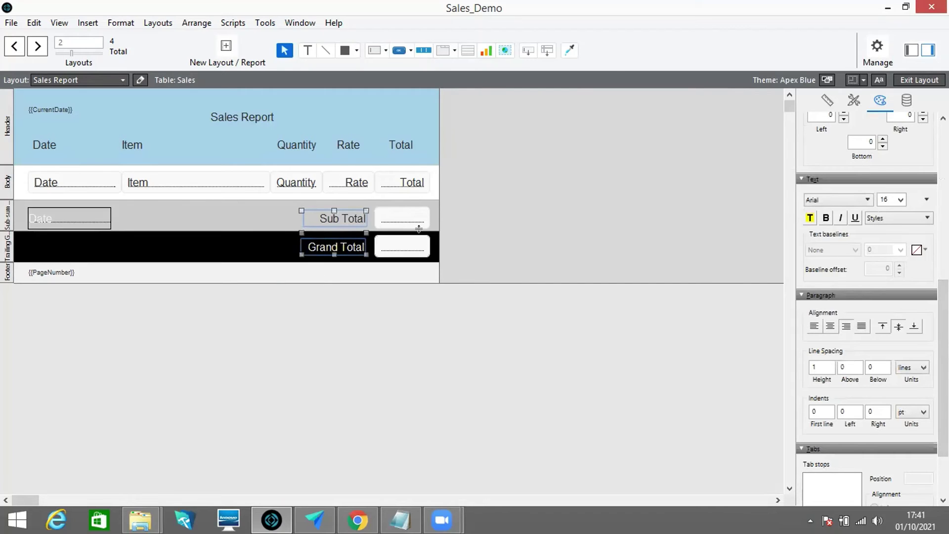
- Set the text color of the total fields in the sub-summary and grand summary parts to black
left_click(403, 223)
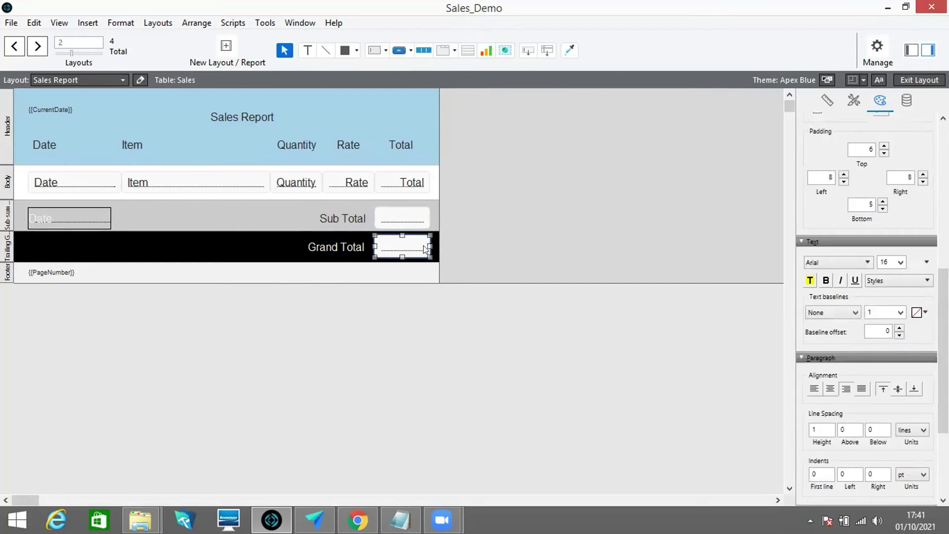
left_click(406, 253)
left_click(415, 220, "shift")
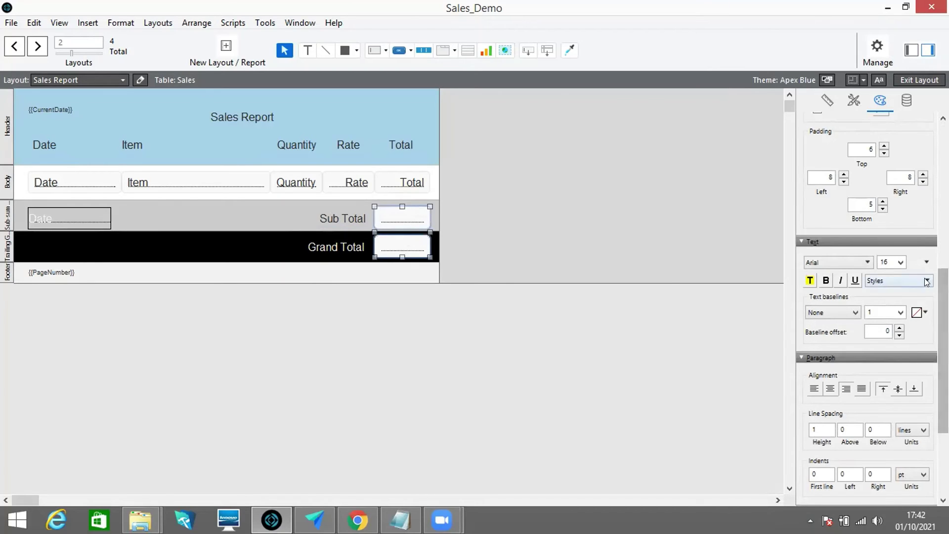
left_click(927, 262)
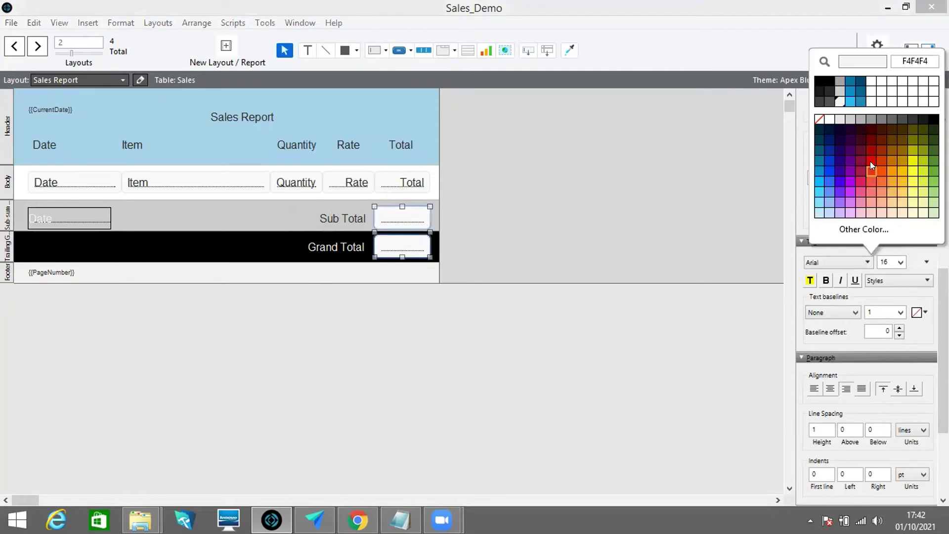
left_click(825, 83)
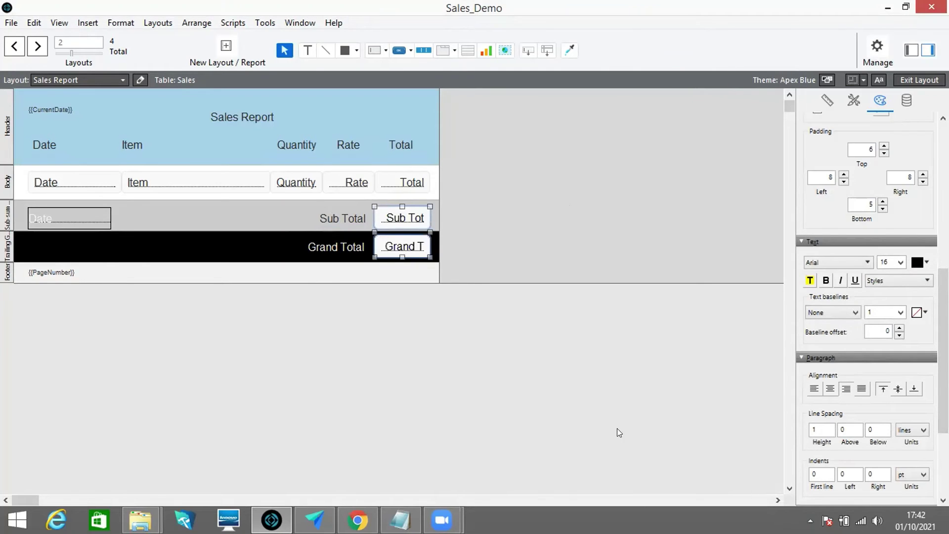
left_click(605, 462)
- Exit layout mode and examine the recolored subtotals throughout the Sales Report records
left_click(919, 80)
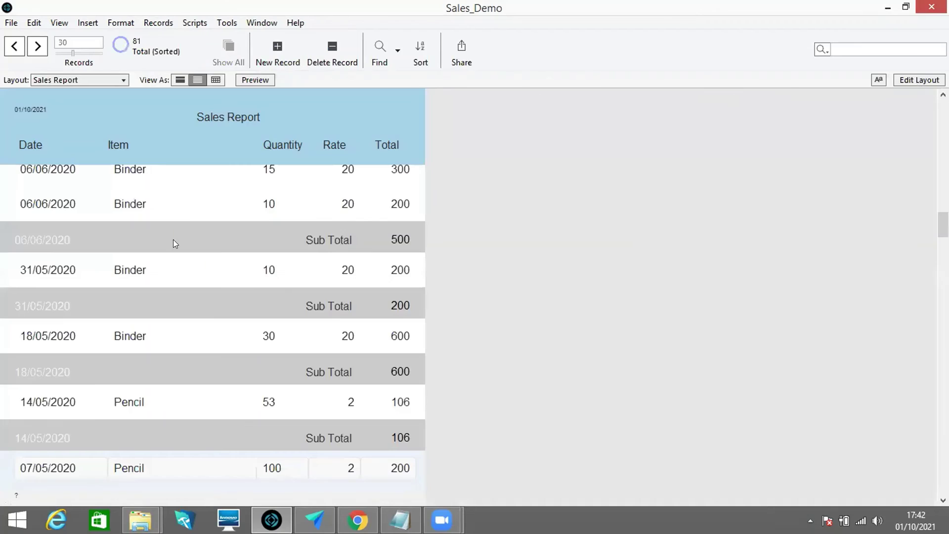
scroll(284, 187, "down", 2)
scroll(284, 188, "down", 15)
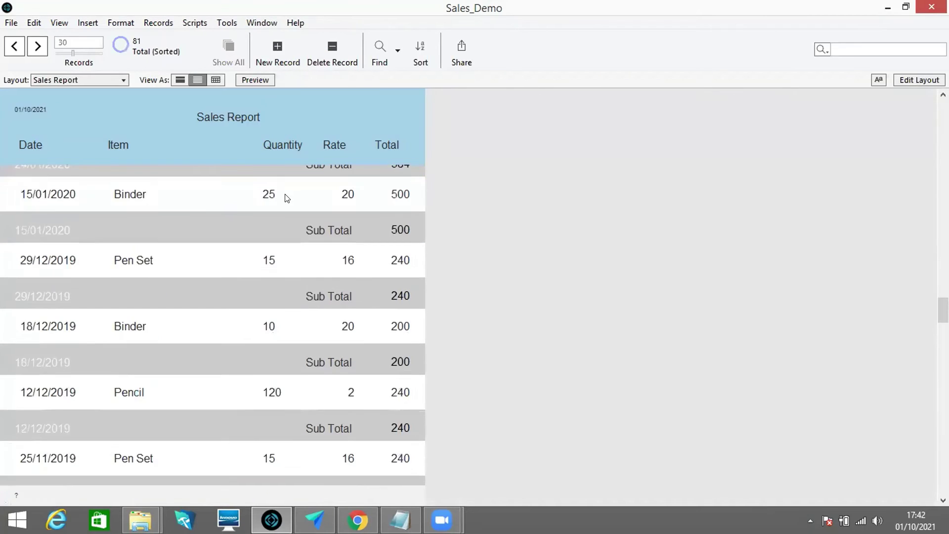
scroll(287, 200, "down", 8)
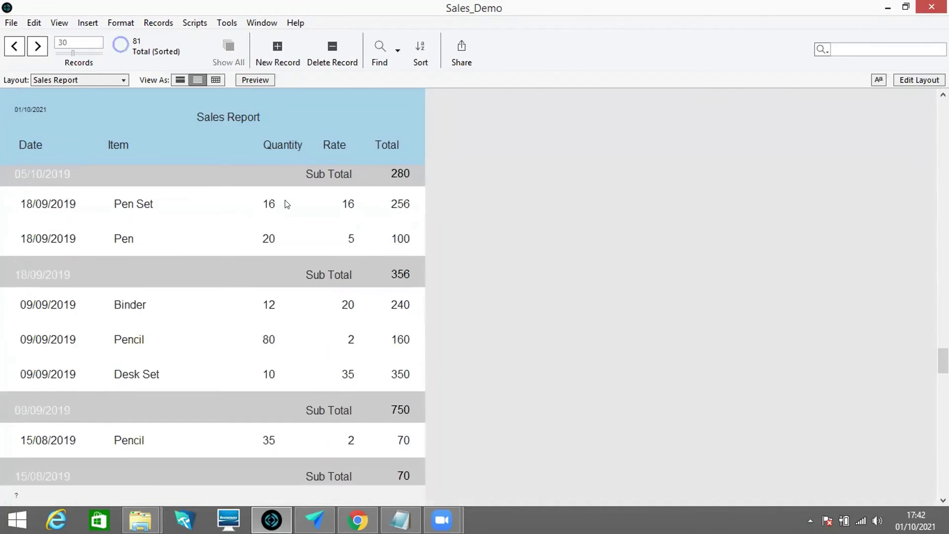
scroll(285, 204, "down", 5)
scroll(284, 188, "up", 10)
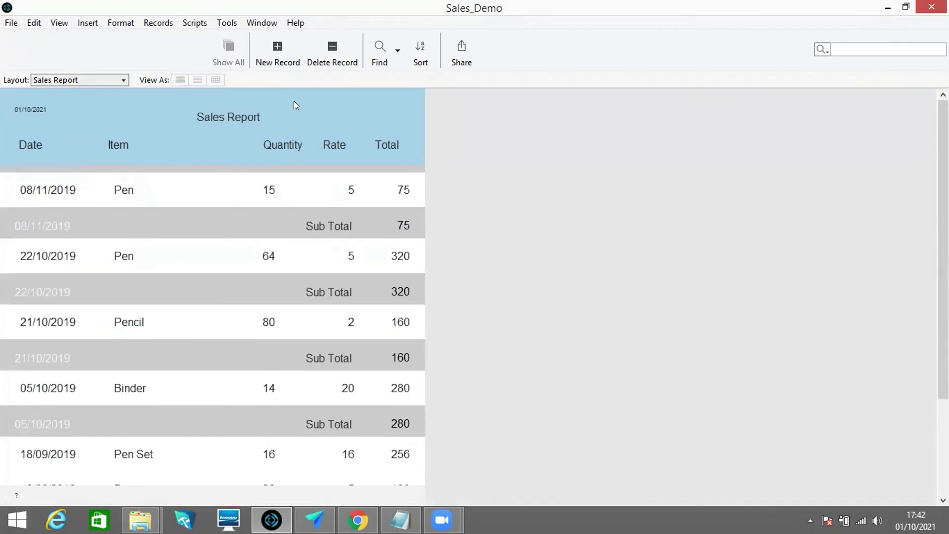
- Examine the header, records and subtotals on the first page of the print preview, and leave the preview
key("ctrl+u")
scroll(316, 148, "down", 3)
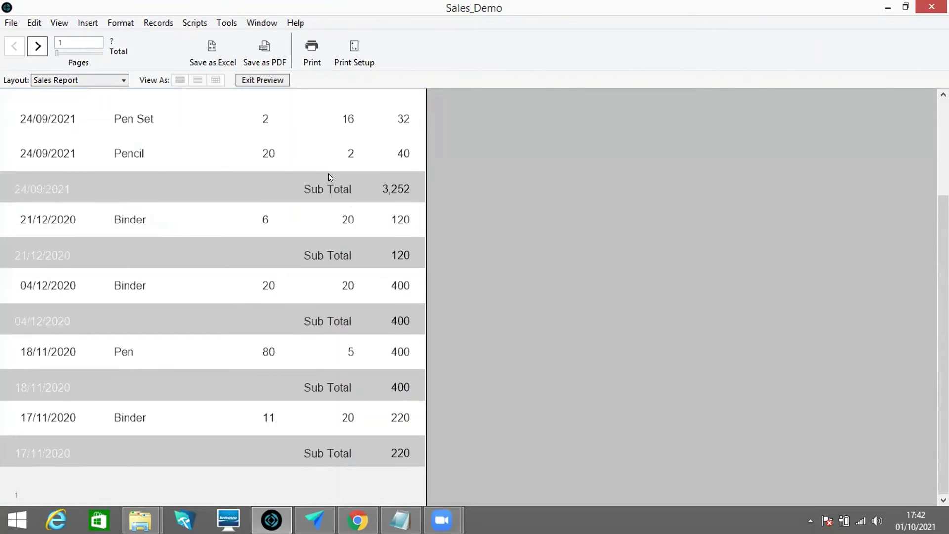
scroll(329, 176, "up", 3)
scroll(329, 177, "down", 3)
scroll(326, 175, "up", 2)
scroll(326, 163, "up", 2)
scroll(326, 153, "down", 3)
scroll(191, 405, "up", 2)
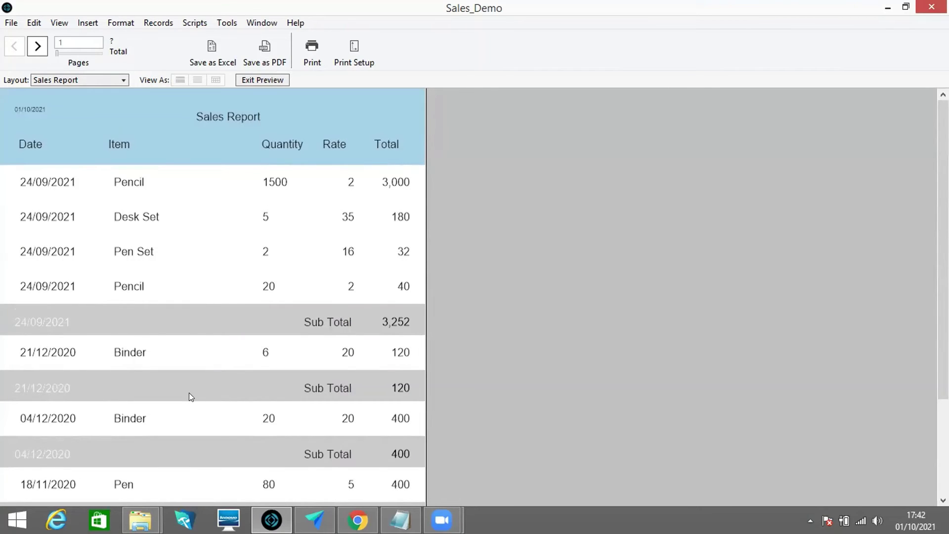
left_click(267, 81)
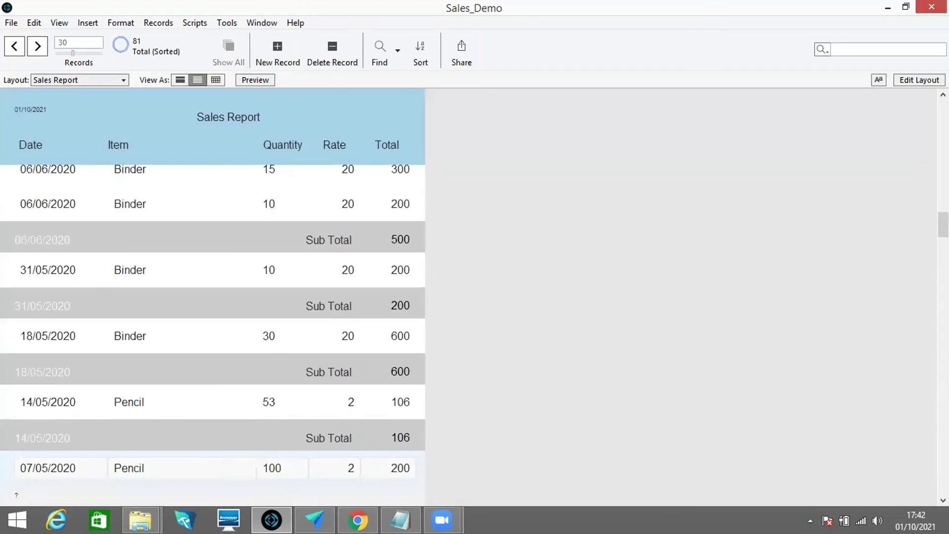
- Switch from the Sales Report layout to Layout #1 and view its data entry form in Browse mode
left_click(918, 80)
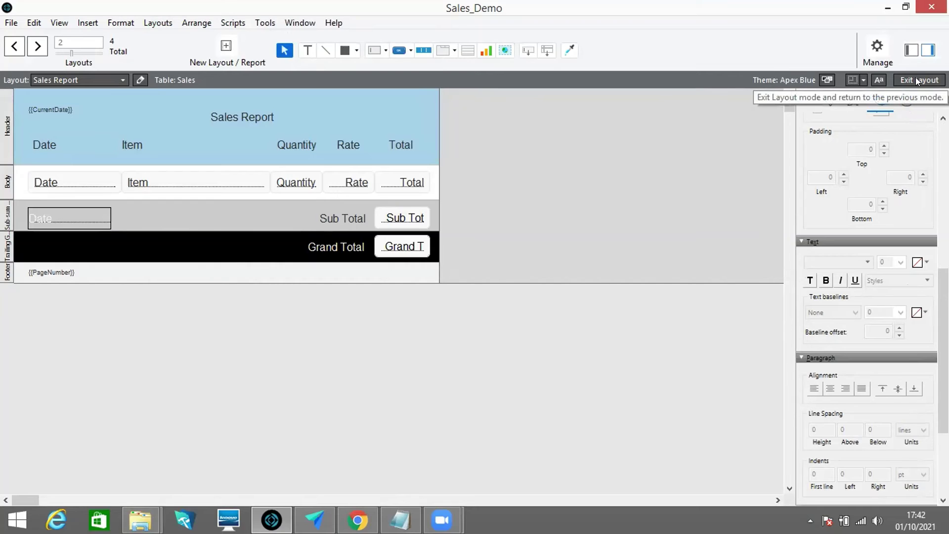
left_click(73, 80)
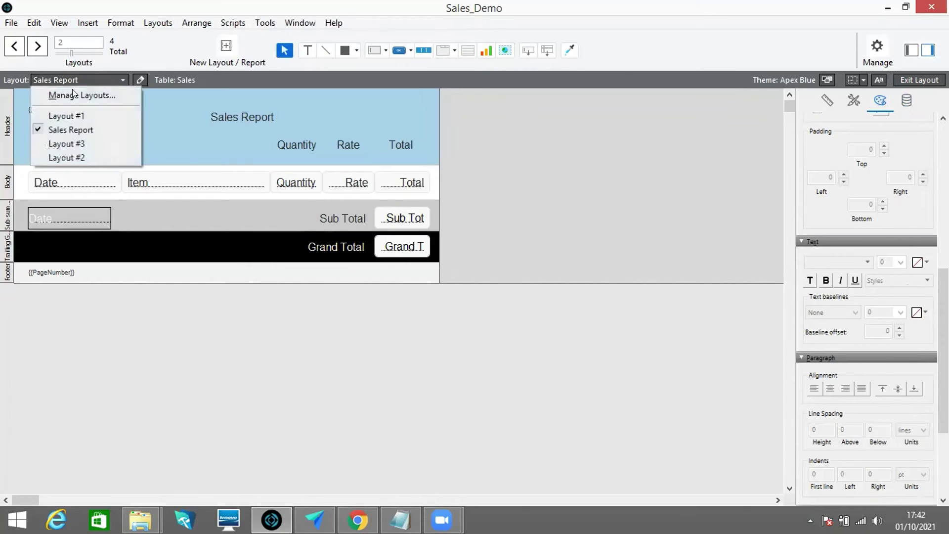
left_click(76, 115)
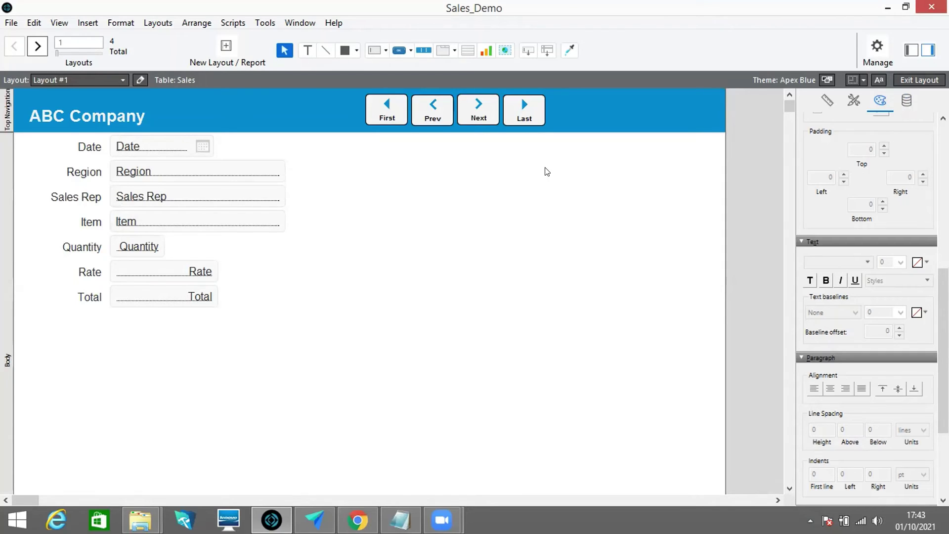
left_click(926, 80)
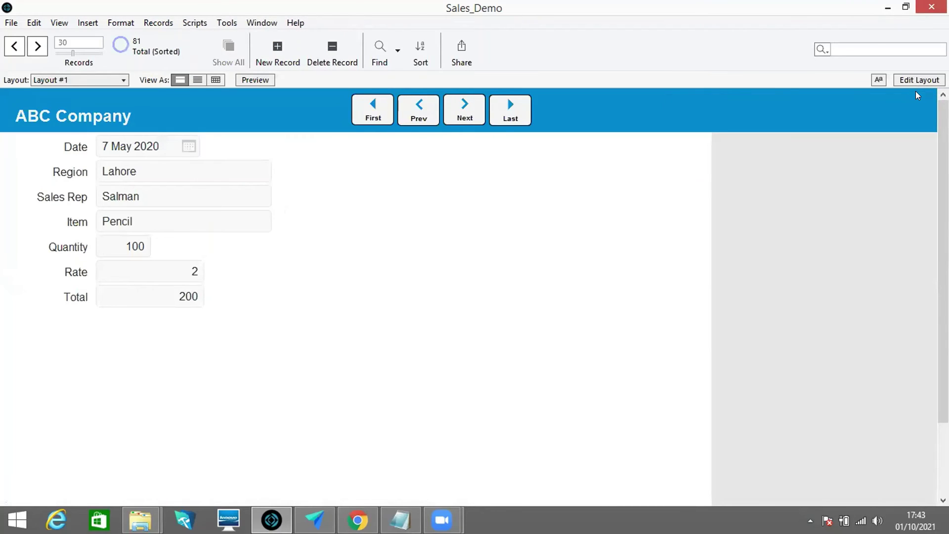
- Add a button labeled "Print Sale Report" to the right of the Last button in Layout #1's top navigation
left_click(920, 80)
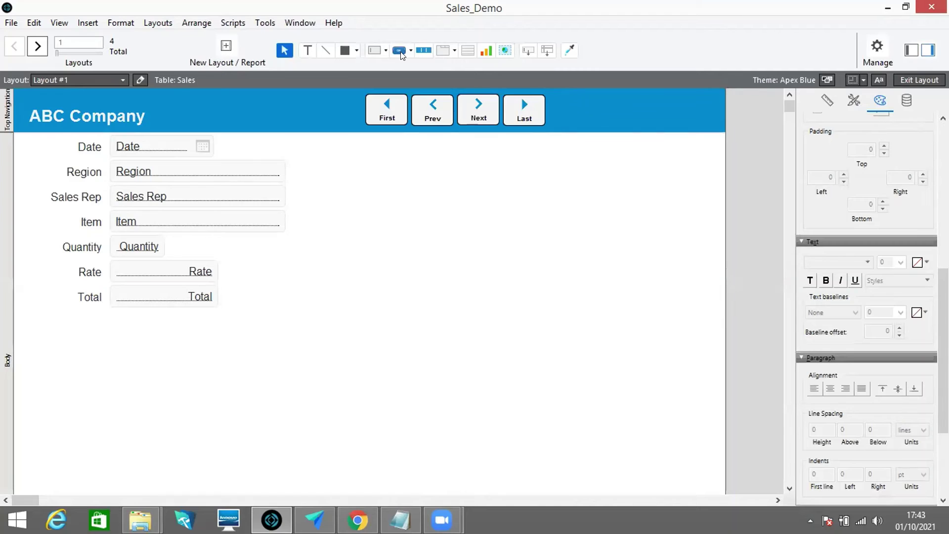
left_click_drag(583, 99, 669, 120)
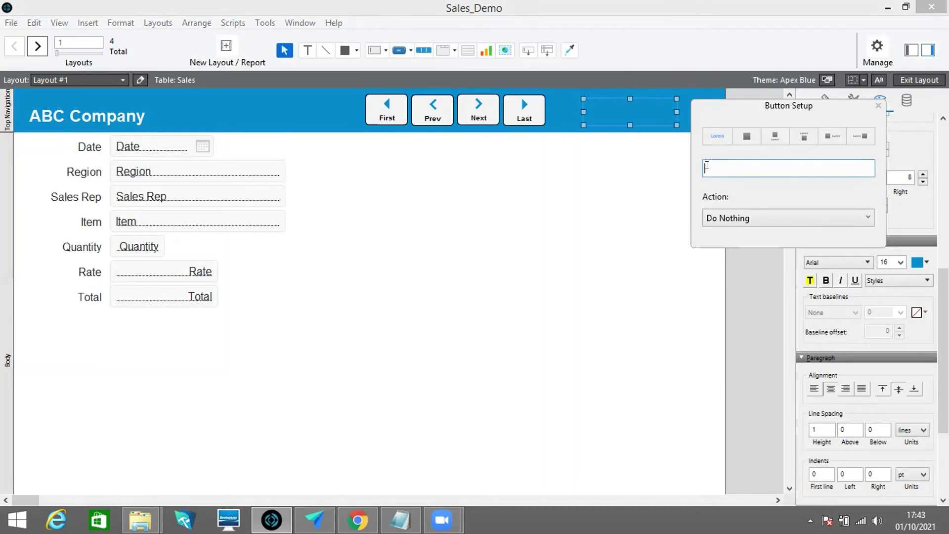
type("Print Sale Report")
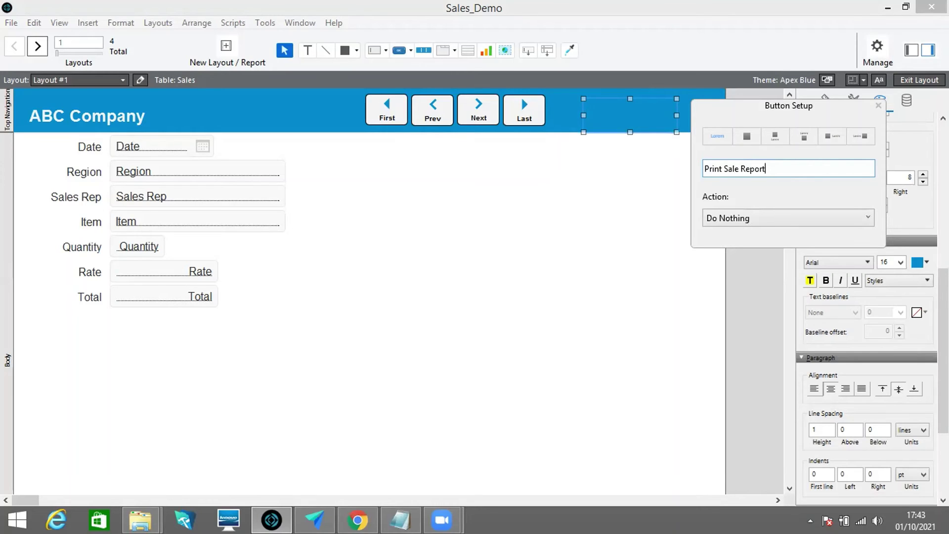
left_click(753, 219)
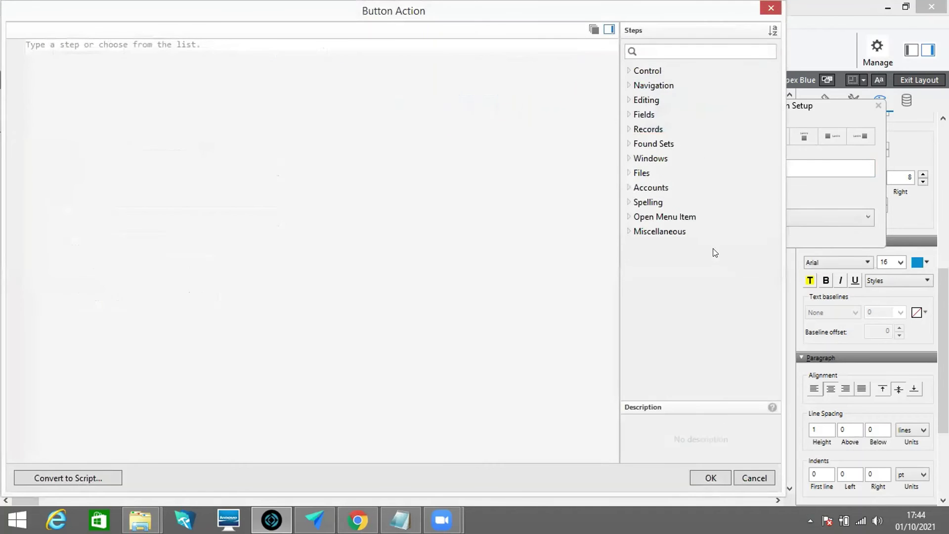
key("Escape")
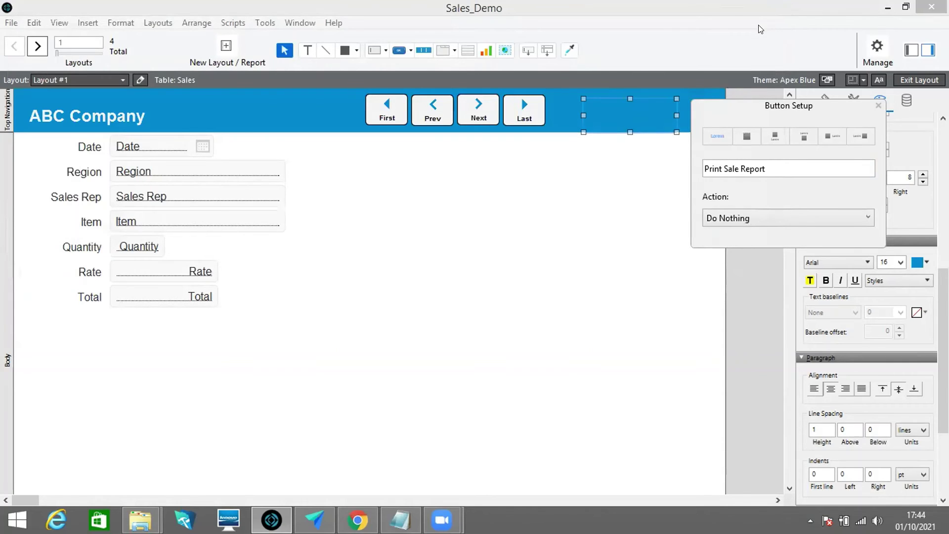
- Set the Print Sale Report button's action to the single step Go to Layout, targeting the "Sales Report" layout
left_click(730, 225)
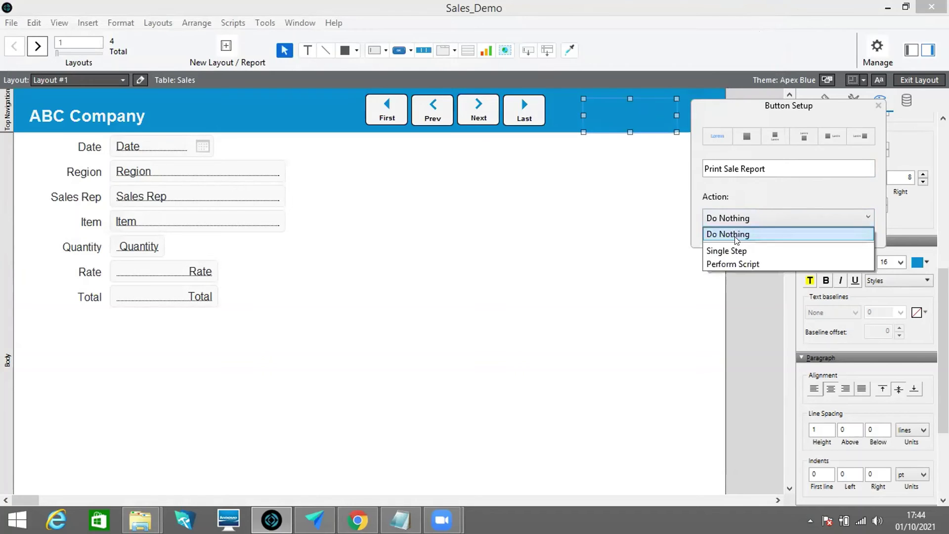
left_click(734, 251)
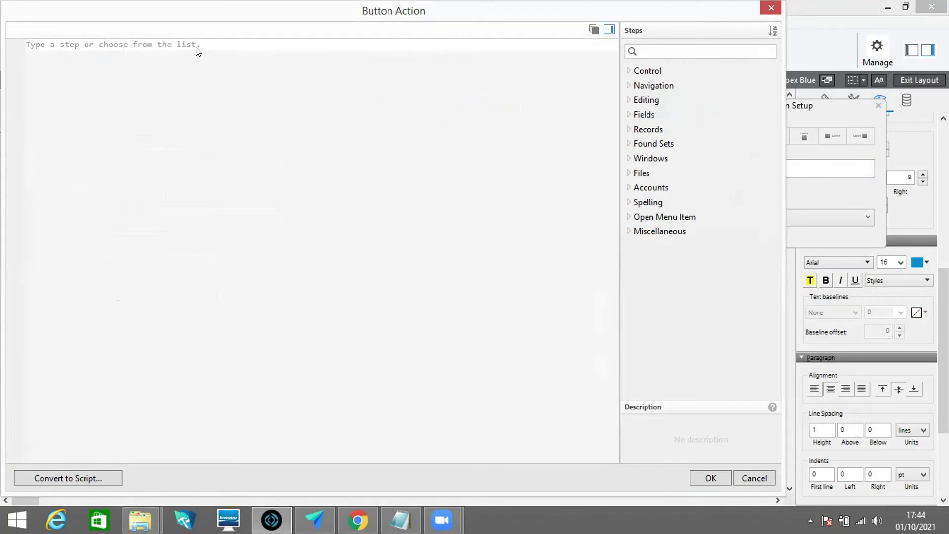
left_click(196, 48)
type("Go la")
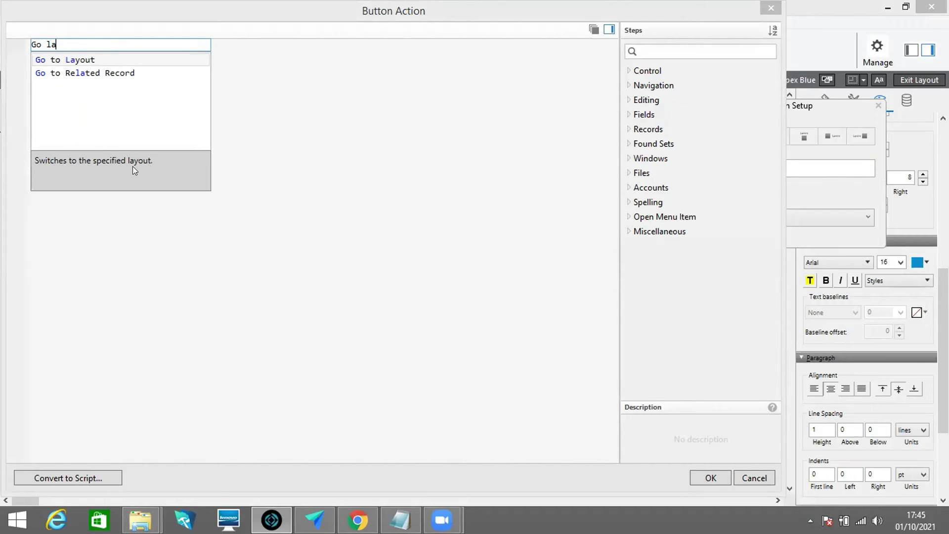
left_click(81, 59)
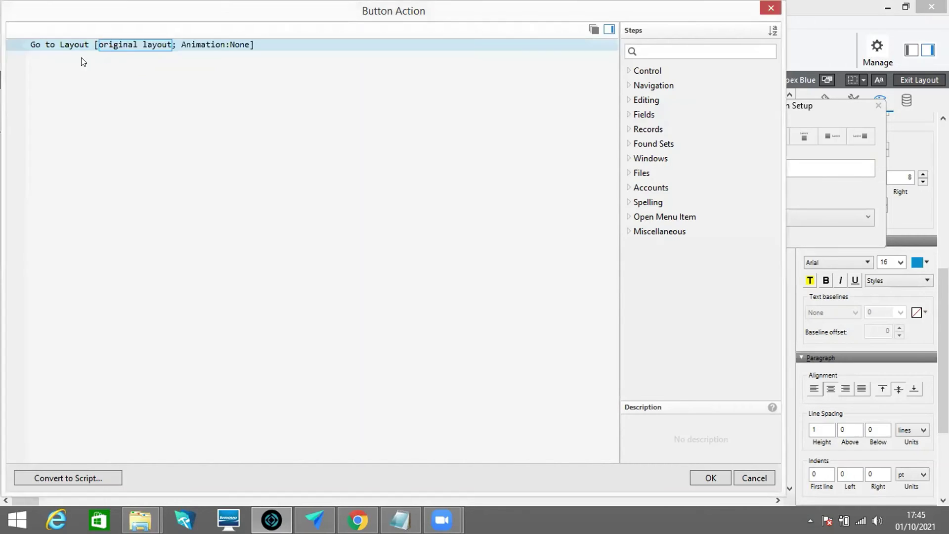
left_click(153, 44)
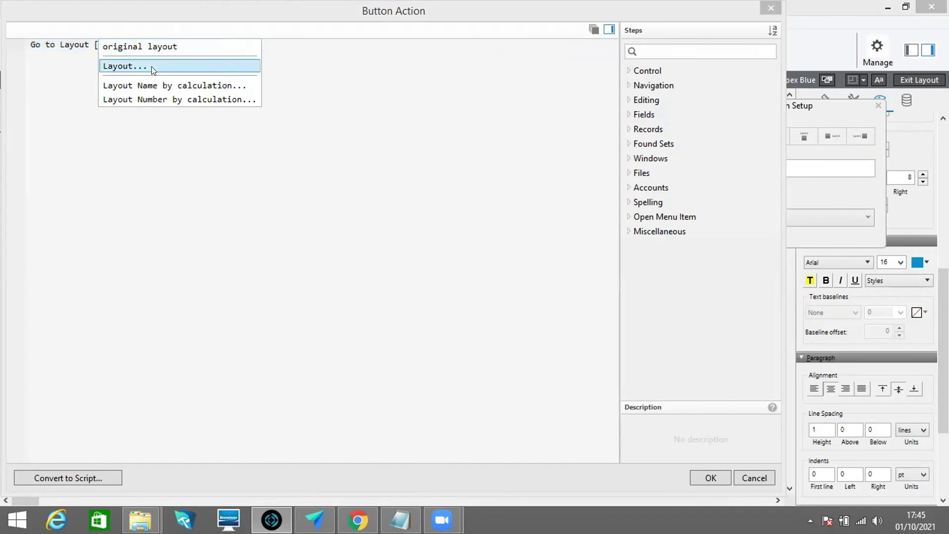
left_click(151, 66)
left_click(321, 225)
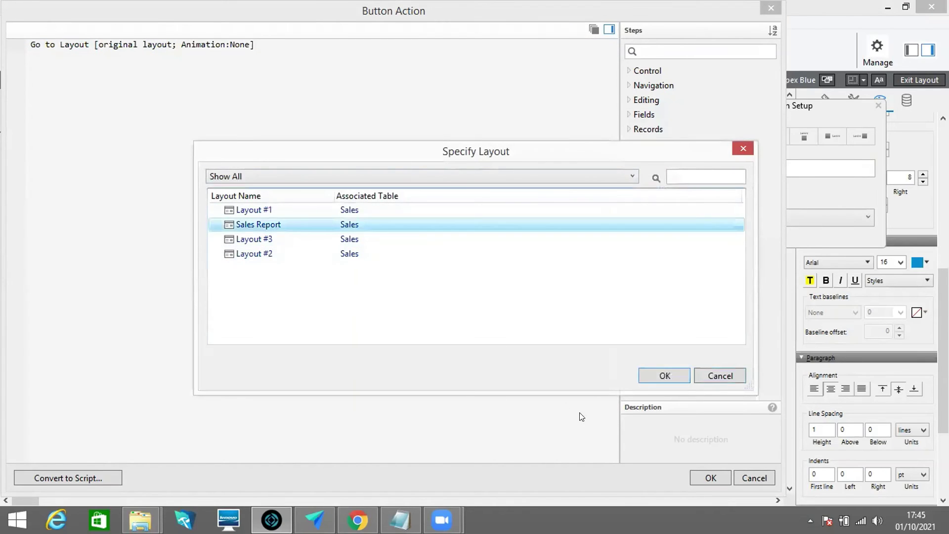
left_click(663, 376)
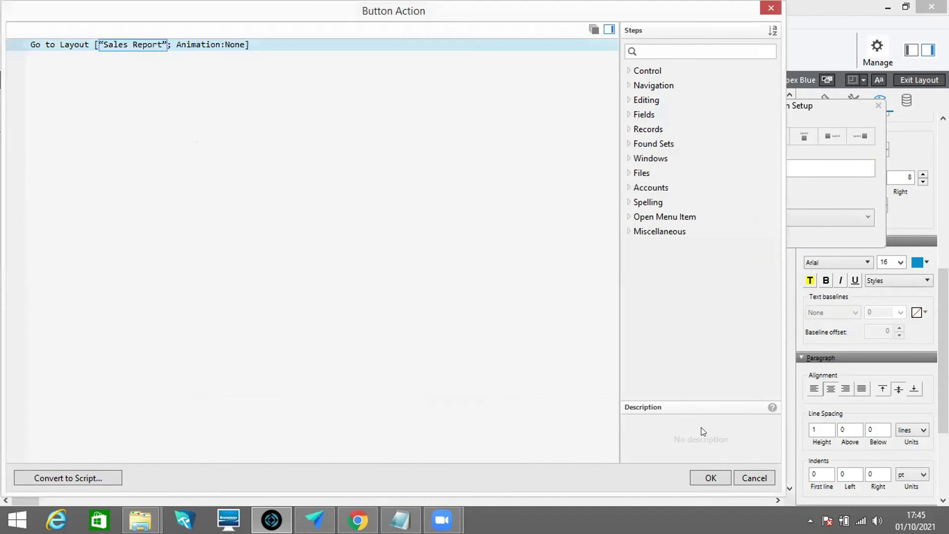
left_click(713, 477)
left_click(759, 367)
- Nudge the Print Sale Report button up in line with the navigation buttons and apply the Last button's formatting to it
left_click_drag(633, 116, 652, 103)
left_click(682, 200)
left_click(629, 113)
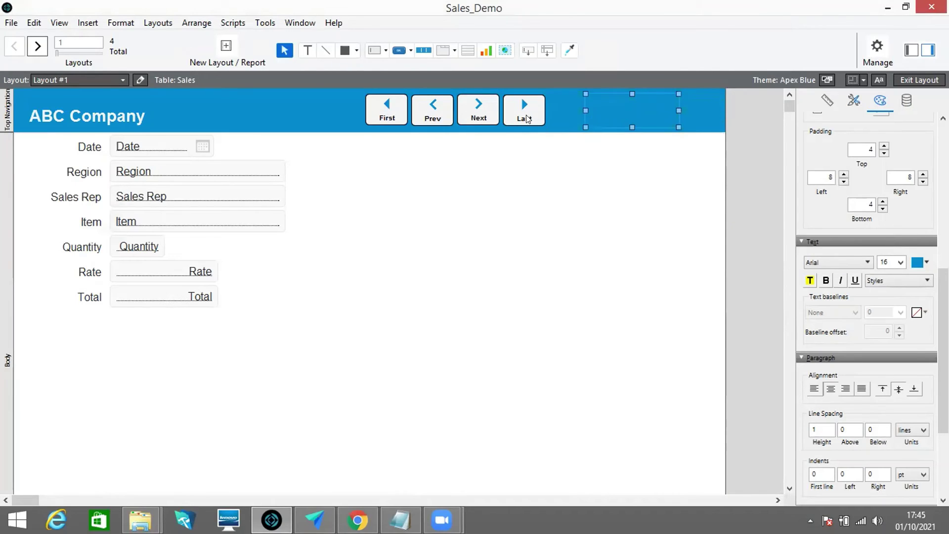
left_click(527, 118)
left_click(625, 117)
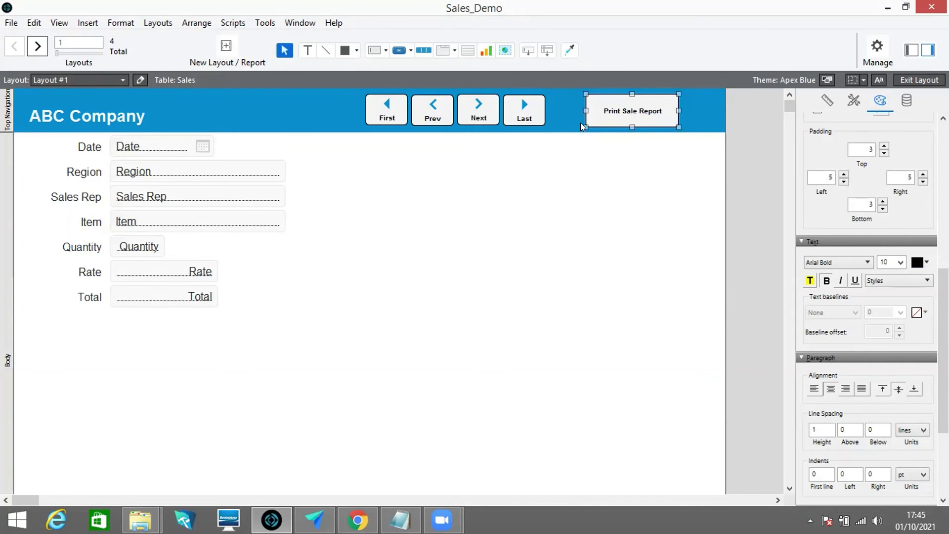
left_click(759, 174)
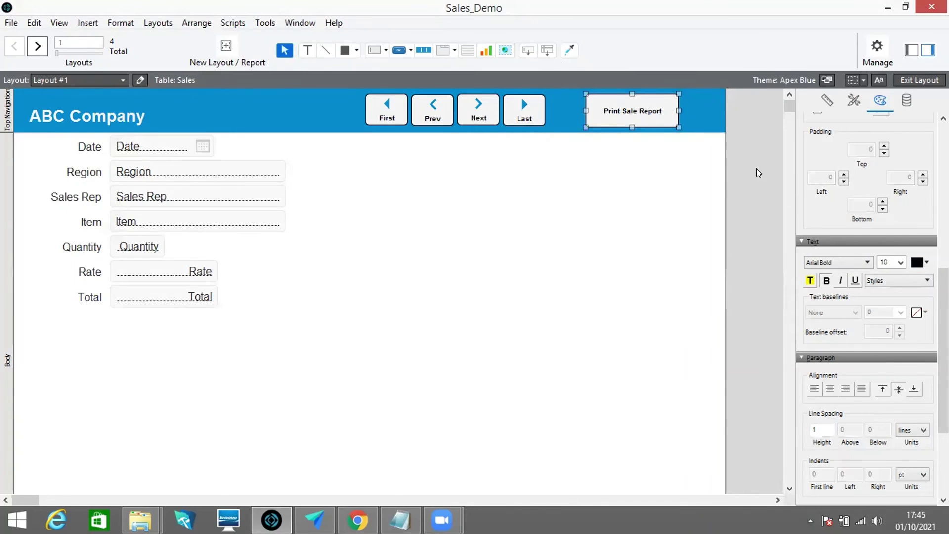
left_click(657, 123)
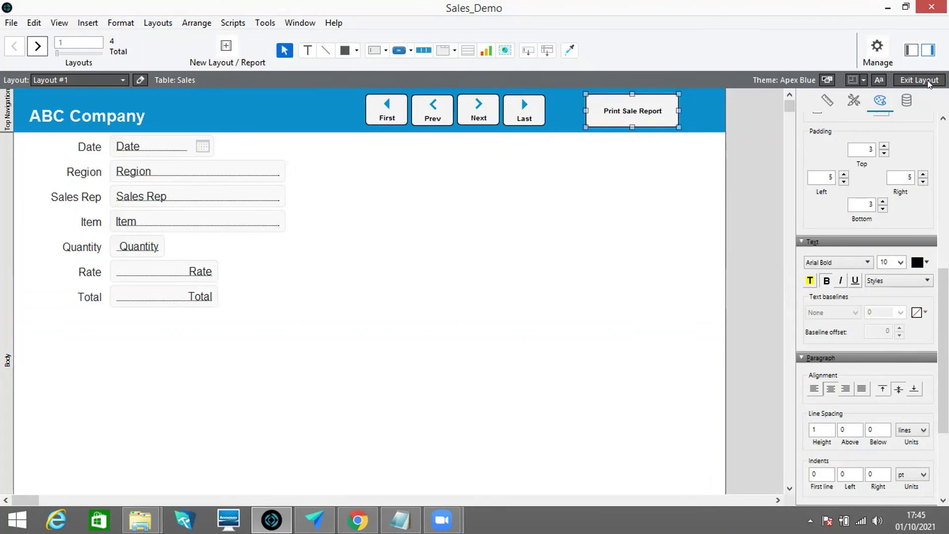
- Check Layout #1 in Browse mode, return to editing it, and move the Print Sale Report button farther from the Last button
left_click(919, 80)
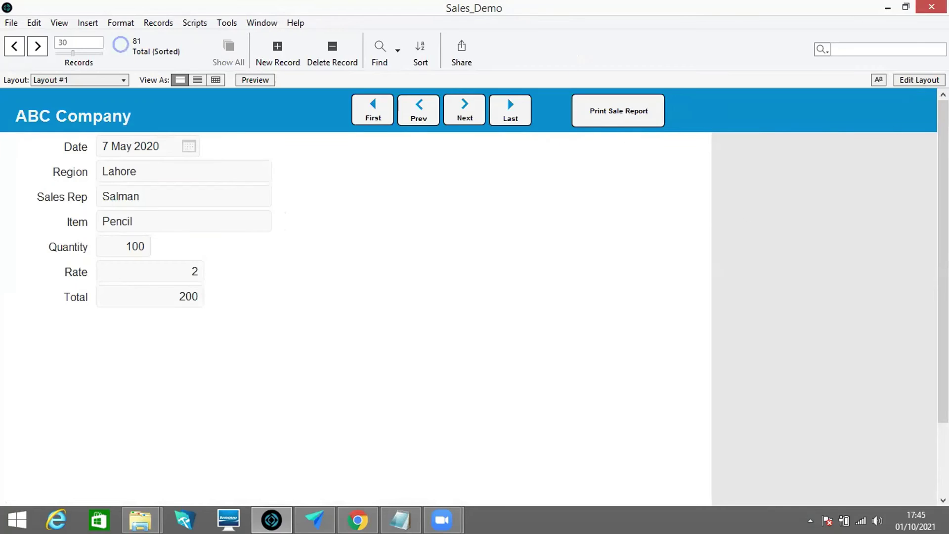
left_click(925, 80)
left_click_drag(641, 117, 675, 117)
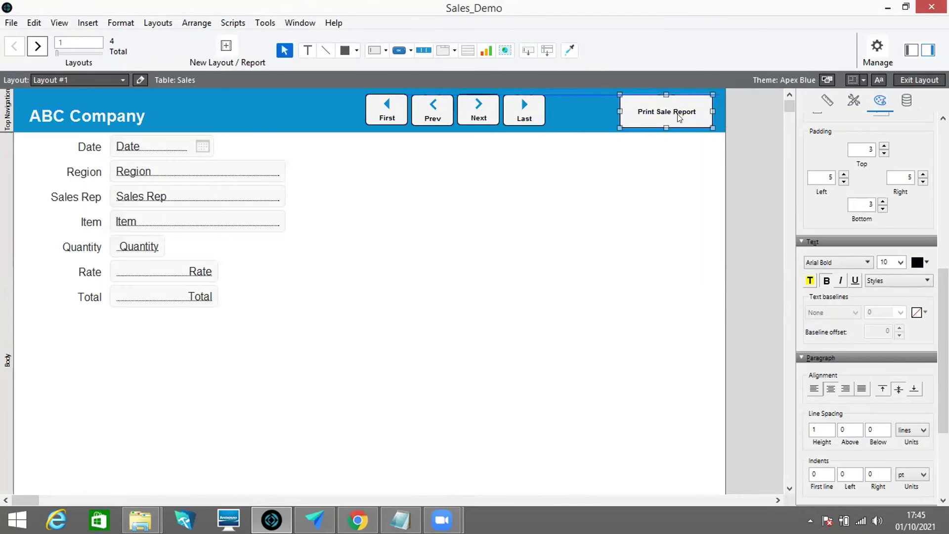
- Try different icon and label arrangements on the Print Sale Report button, and return to the label-only style
double_click(670, 117)
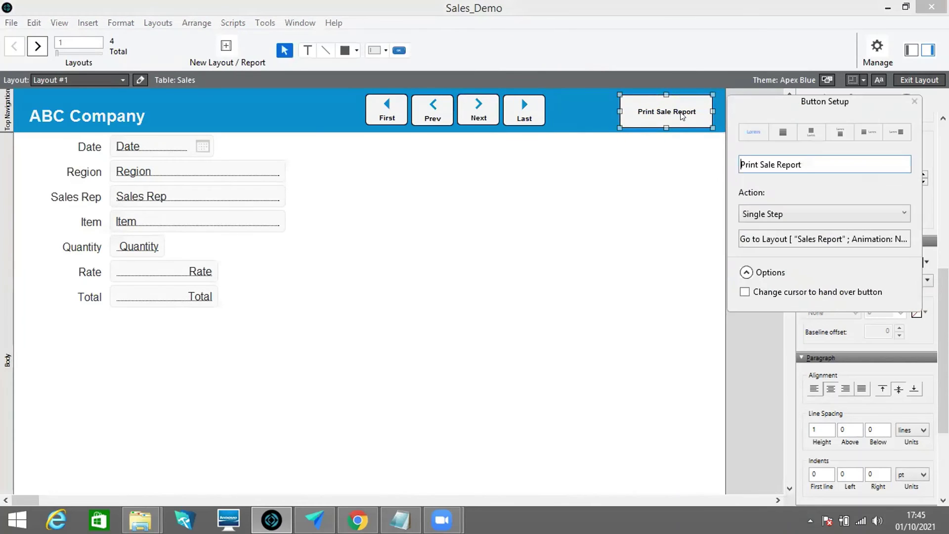
left_click(806, 133)
scroll(805, 228, "down", 3)
scroll(806, 225, "up", 3)
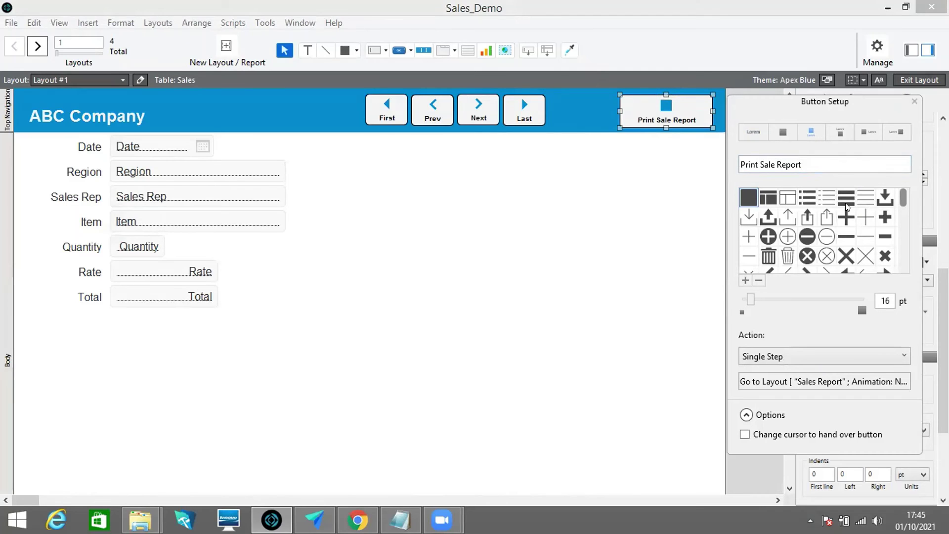
left_click(841, 135)
left_click(863, 139)
left_click(904, 138)
left_click(870, 139)
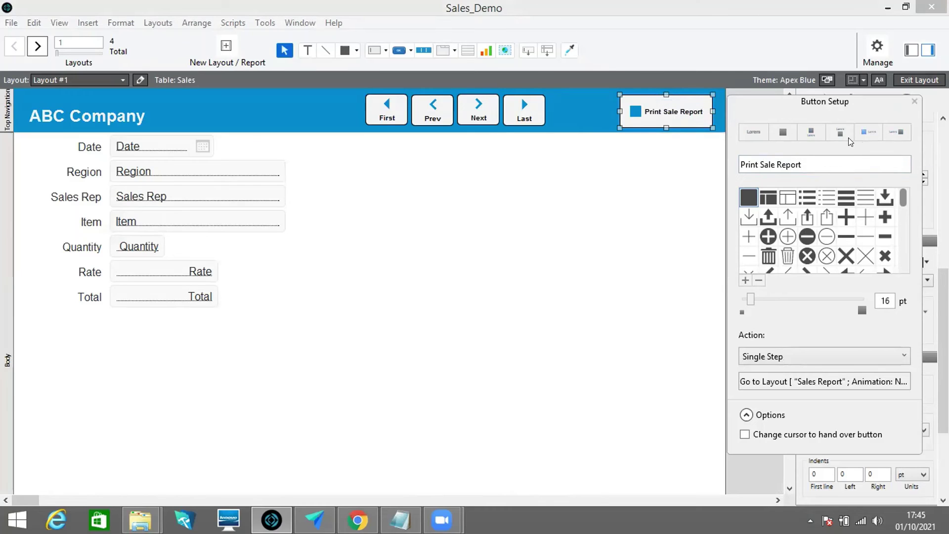
left_click(840, 139)
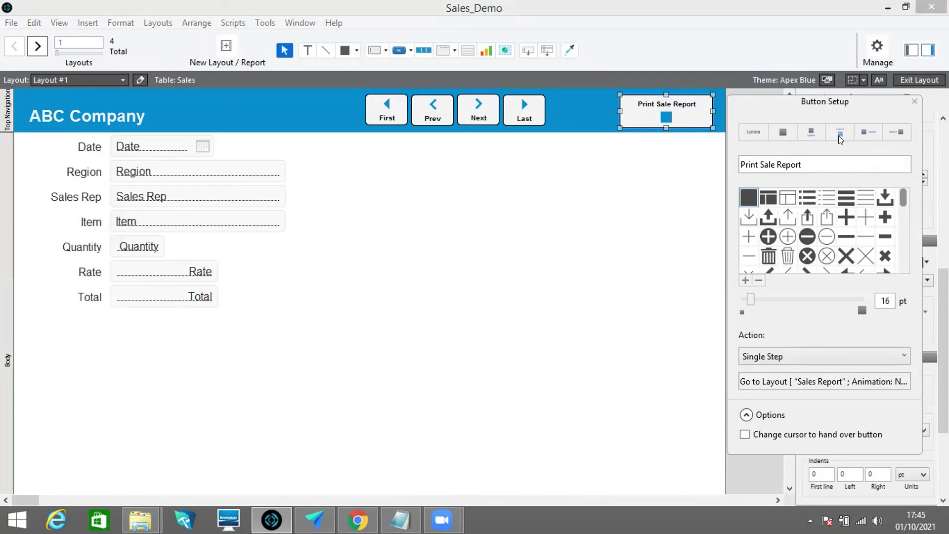
left_click(812, 133)
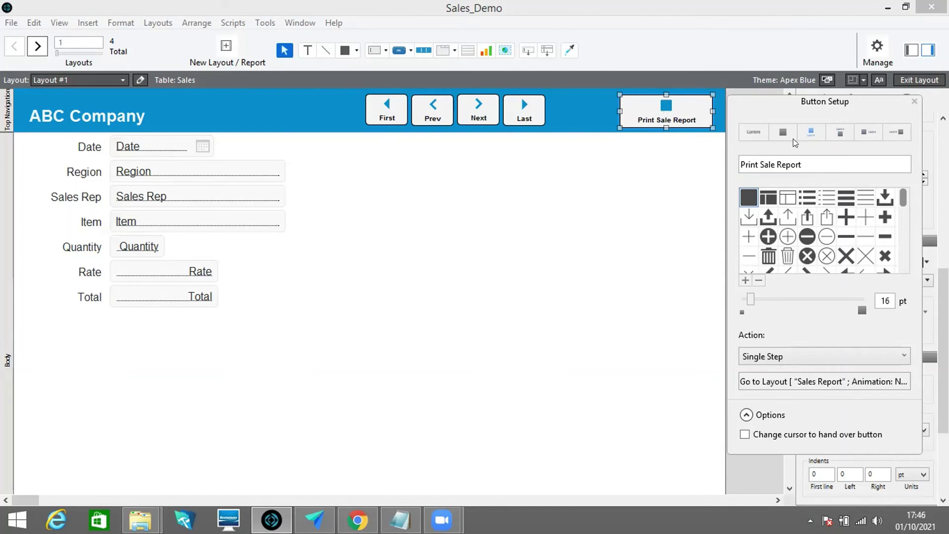
left_click(754, 132)
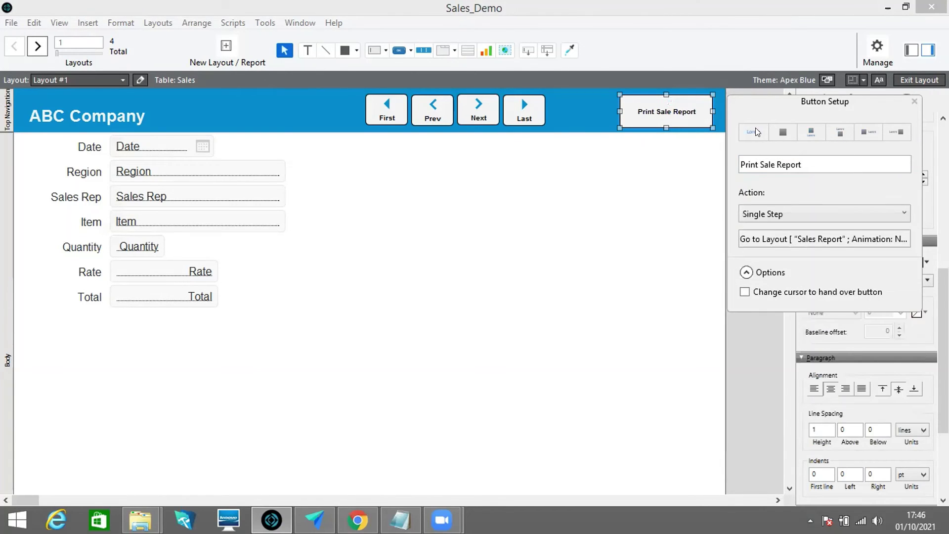
- Exit layout mode and run the Print Sale Report button to test its action
left_click(749, 327)
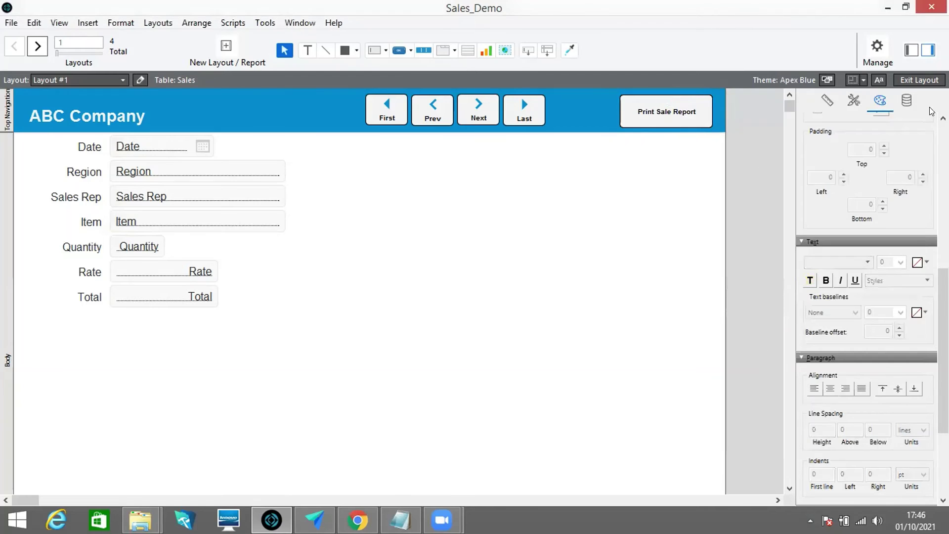
left_click(917, 80)
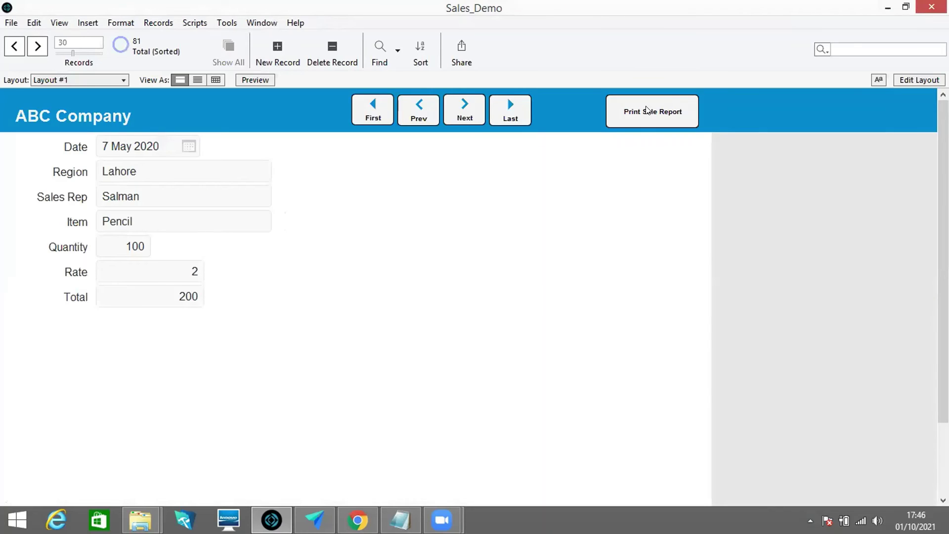
left_click(647, 111)
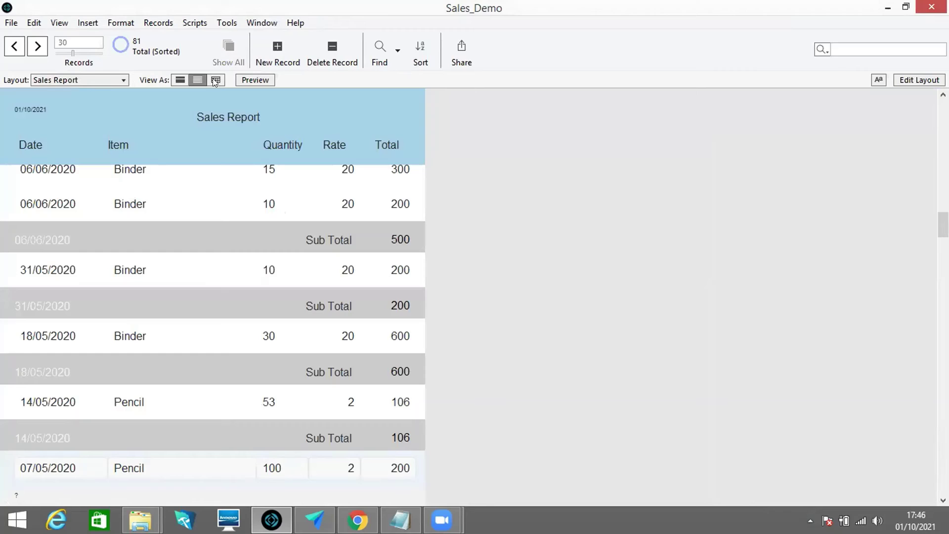
- Open the print preview of the Sales Report and examine the header, records and subtotals on the first page
left_click(255, 80)
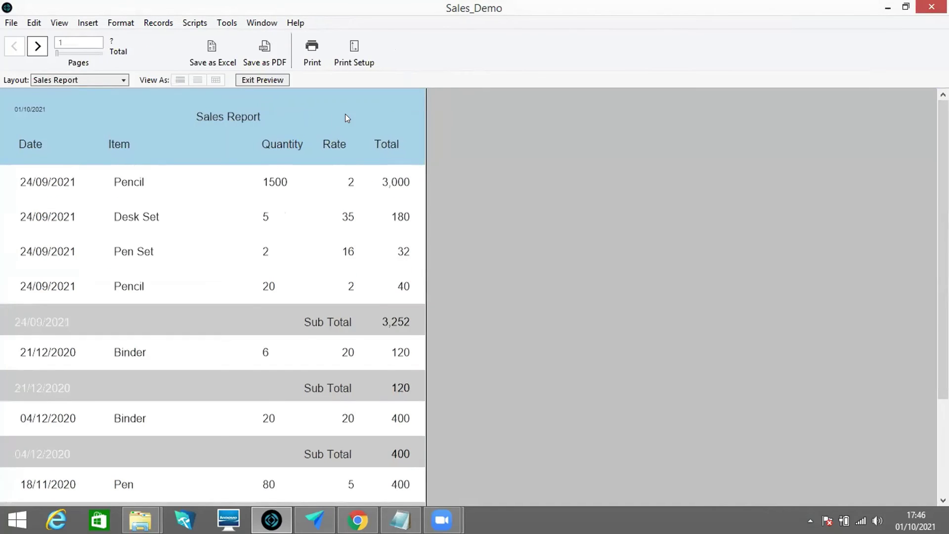
scroll(345, 118, "down", 3)
scroll(345, 116, "up", 3)
scroll(345, 117, "down", 2)
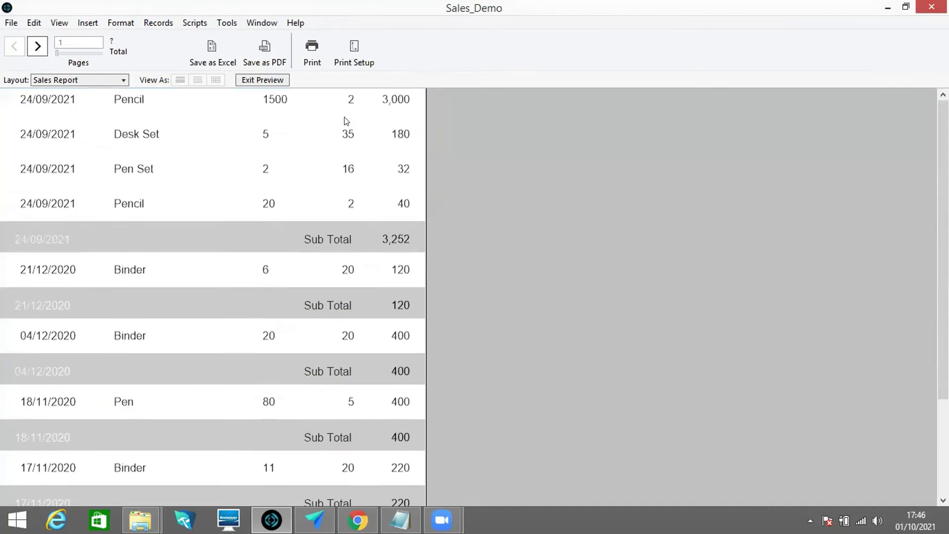
scroll(345, 119, "down", 1)
scroll(345, 119, "up", 3)
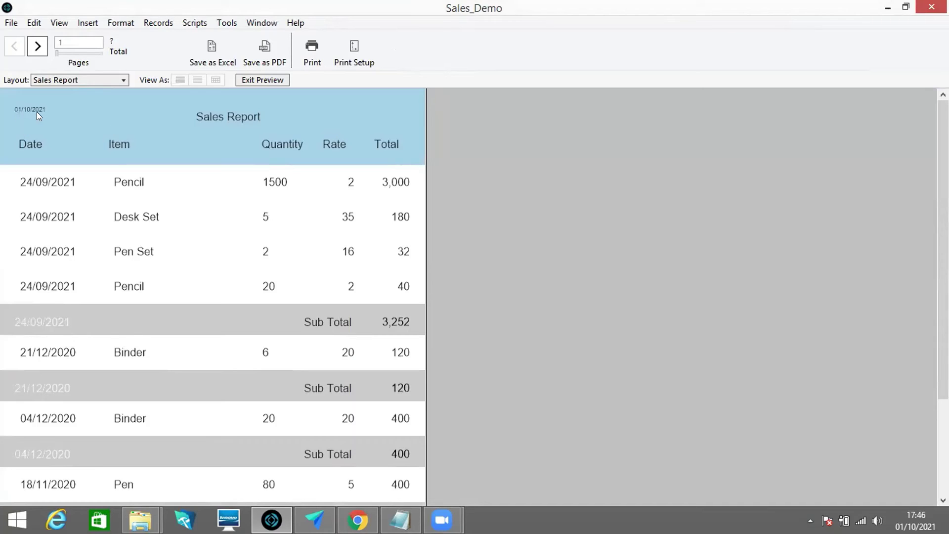
scroll(36, 113, "down", 3)
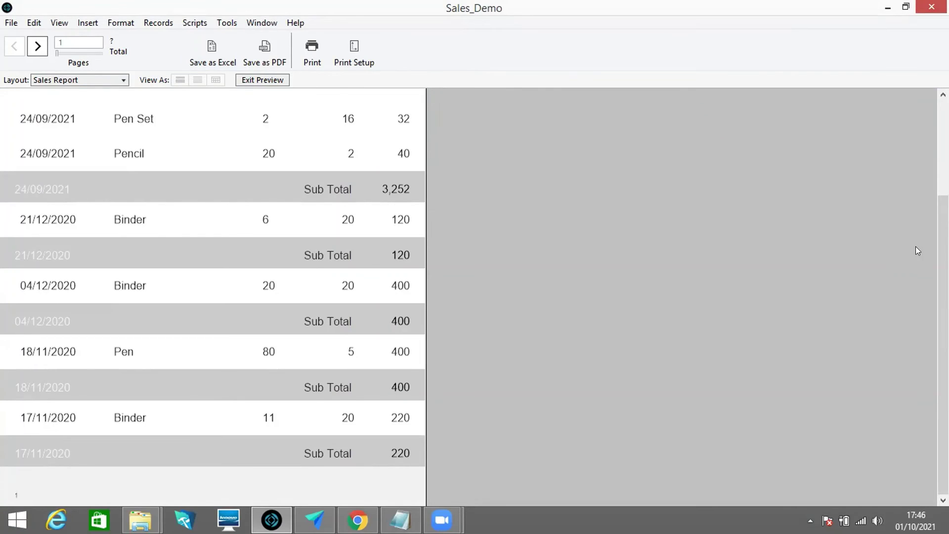
scroll(931, 242, "down", 3)
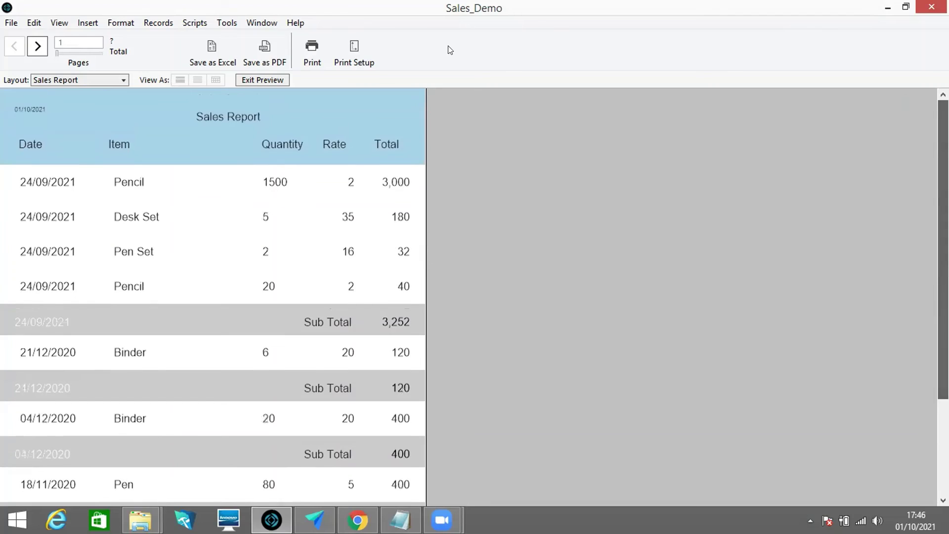
- Page through the Sales Report preview to the last page and examine the Grand Total row
left_click(37, 46)
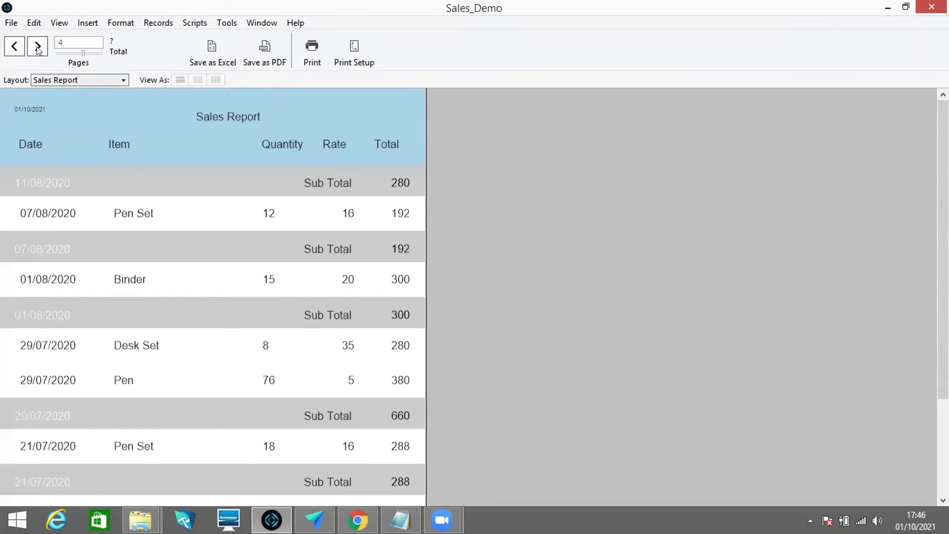
left_click(37, 47)
left_click(37, 47)
left_click(37, 46)
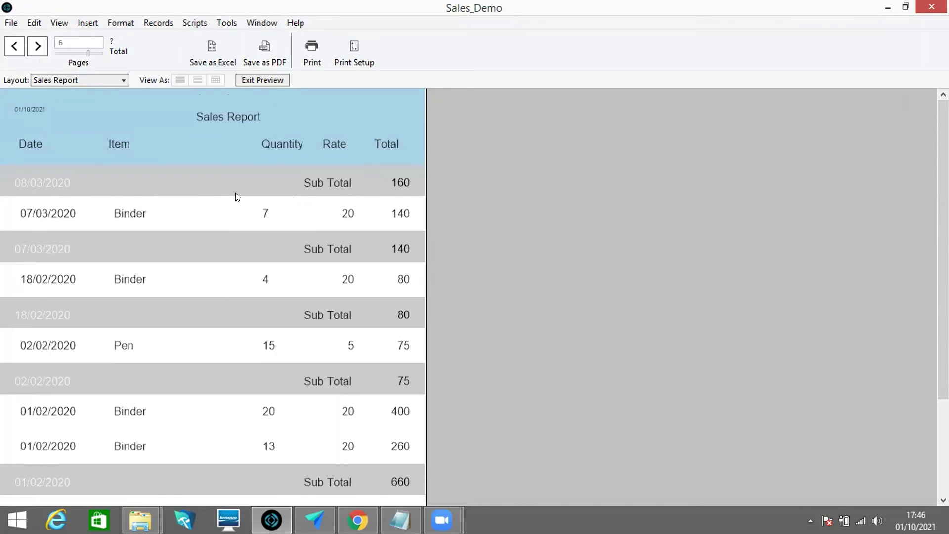
scroll(335, 182, "down", 3)
scroll(334, 182, "up", 3)
left_click(37, 46)
left_click(37, 46)
left_click(37, 46)
left_click(38, 45)
left_click(38, 44)
scroll(266, 172, "down", 3)
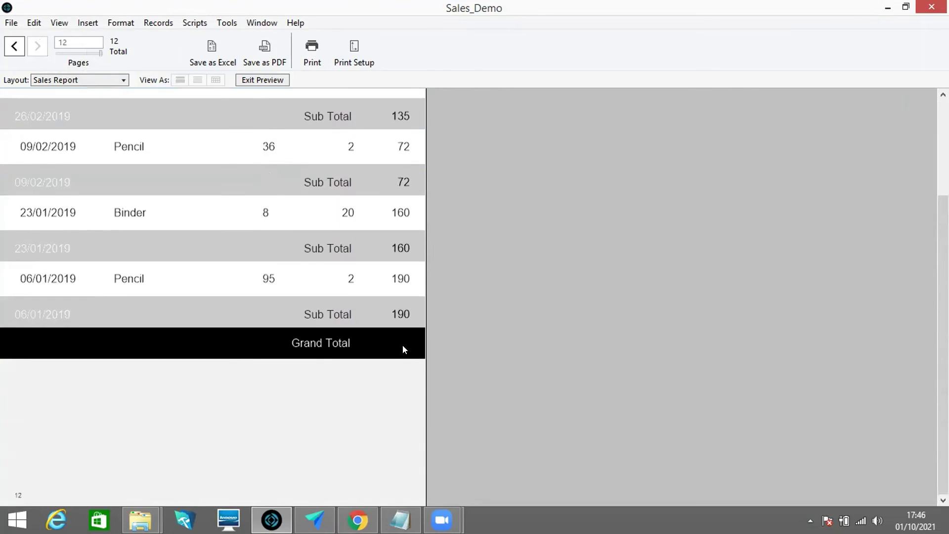
- Leave the preview, edit the Sales Report layout, and set the Grand Total field's text color to white
left_click(258, 80)
left_click(919, 79)
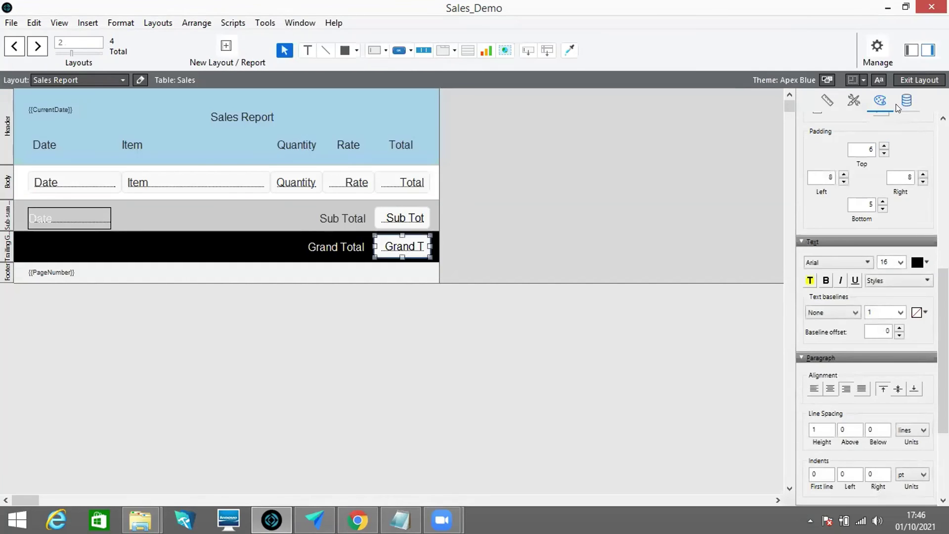
left_click(919, 262)
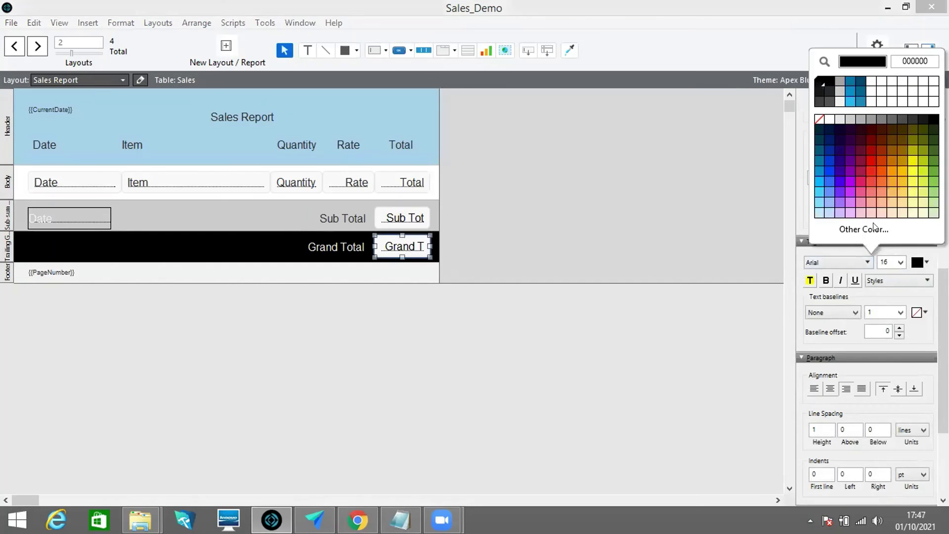
left_click(846, 104)
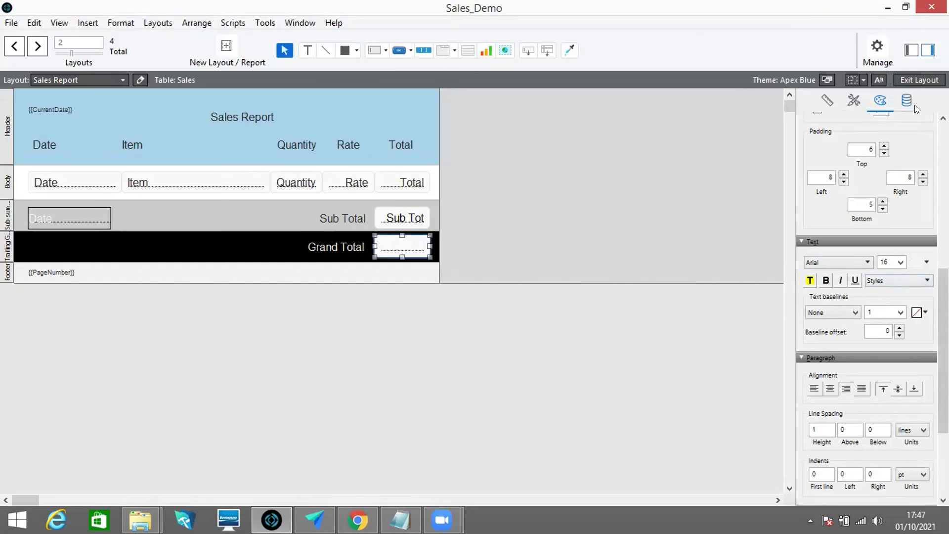
- Exit layout mode and check the recolored Grand Total value on the last page of the print preview
left_click(919, 80)
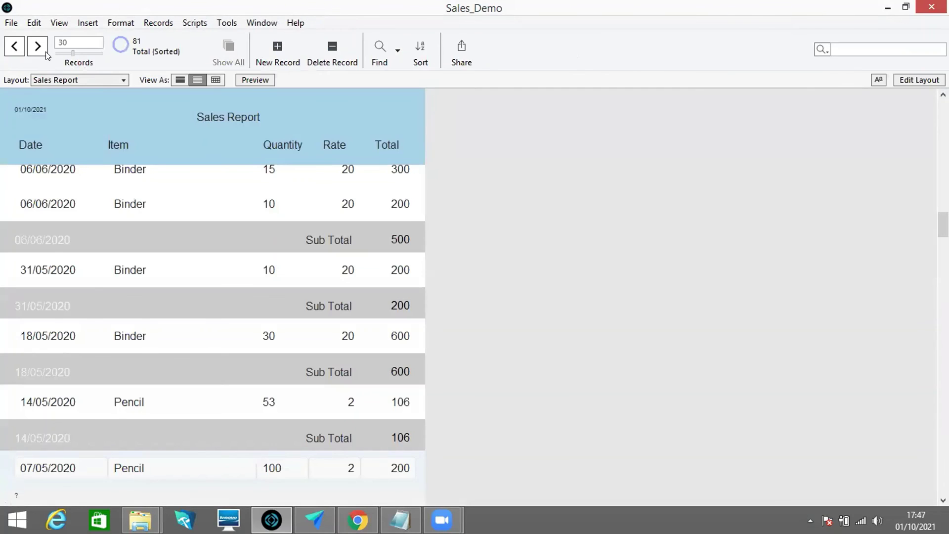
left_click(38, 47)
left_click_drag(38, 47, 37, 49)
left_click(240, 81)
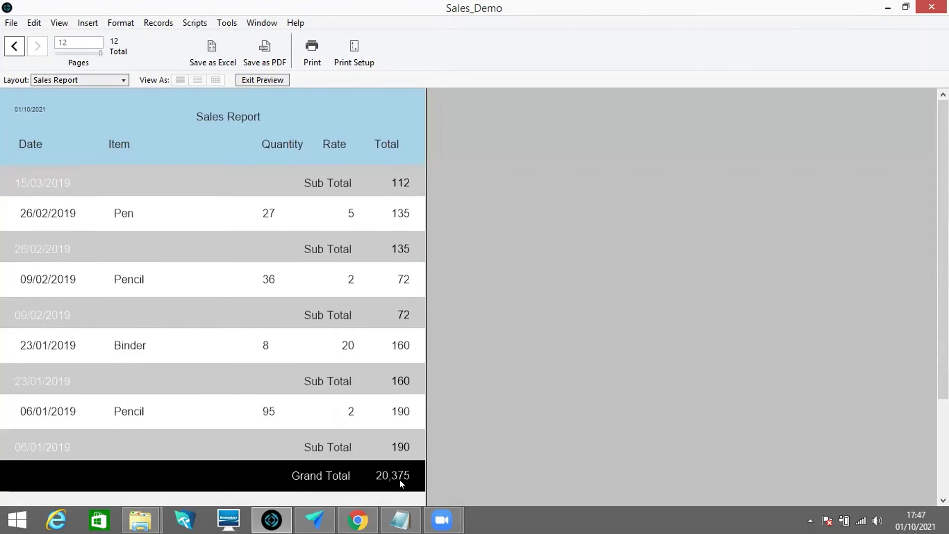
- Examine the end of the report's last page, and page back to page 7 to check its footer page number
scroll(401, 477, "down", 3)
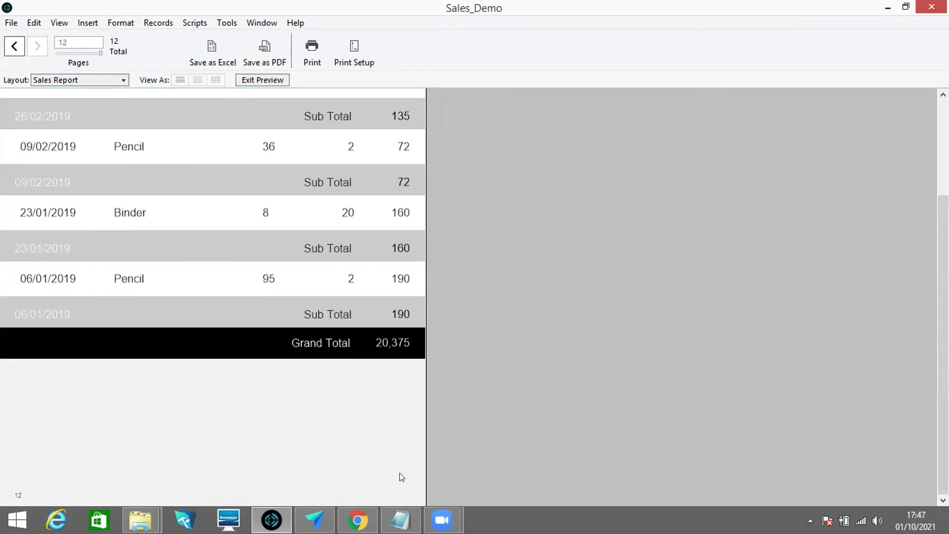
scroll(348, 374, "up", 3)
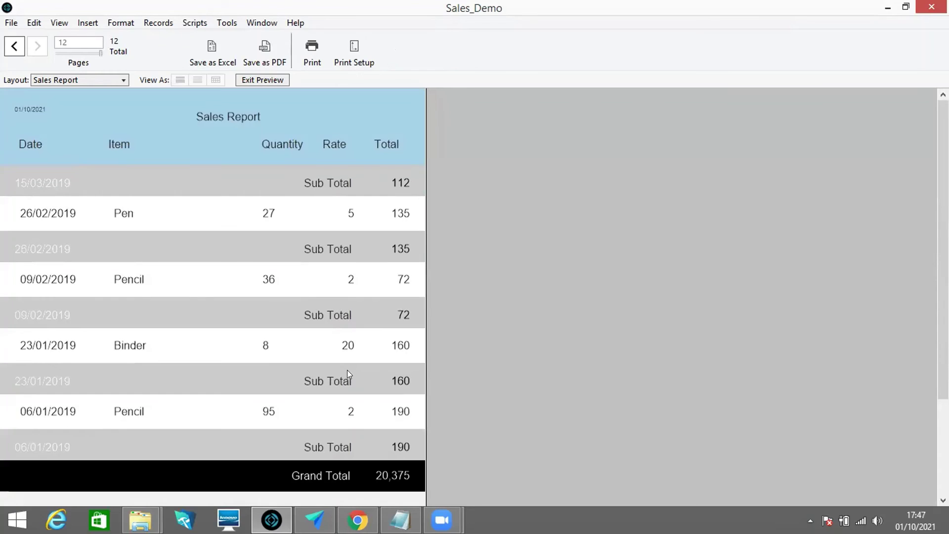
left_click(13, 47)
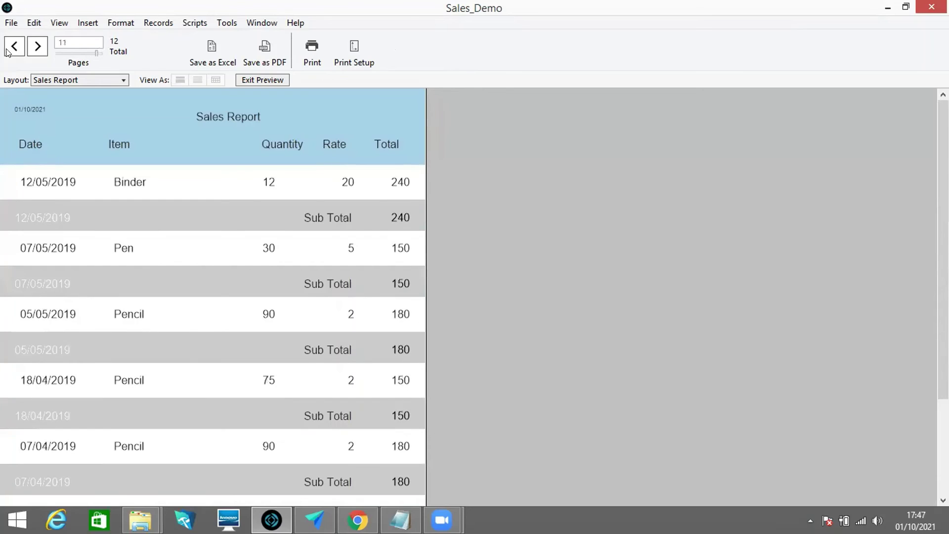
double_click(7, 50)
double_click(13, 50)
scroll(150, 157, "down", 5)
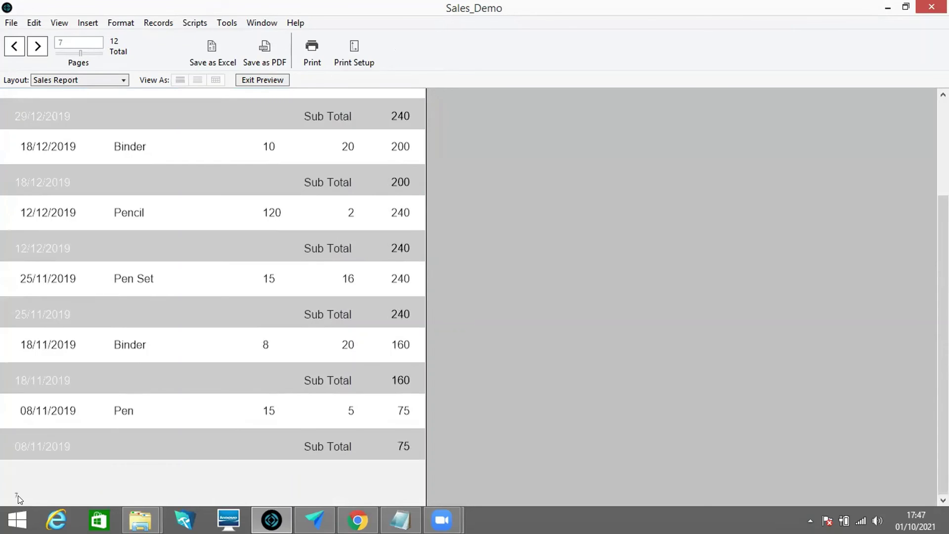
- Page forward to page 10 of the Sales Report preview and examine its header and subtotal rows
left_click(34, 42)
double_click(37, 51)
scroll(302, 254, "up", 3)
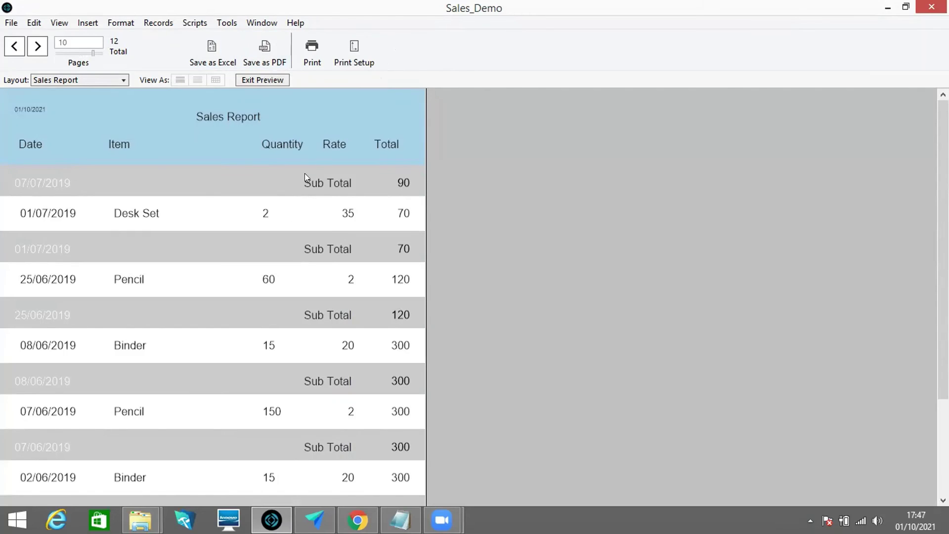
scroll(309, 184, "down", 1)
scroll(311, 158, "up", 1)
- Start saving the previewed records as a PDF on the Desktop with the file name Sales Report
left_click(259, 63)
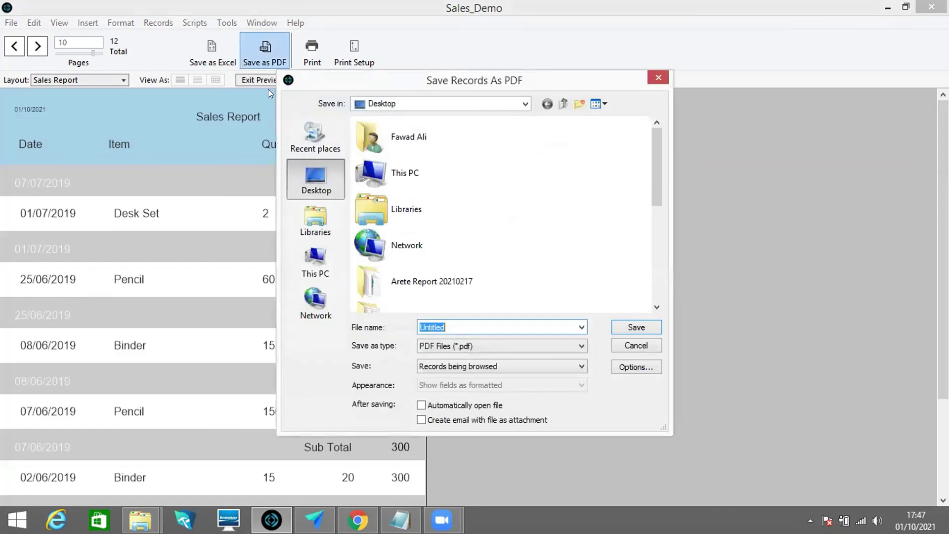
left_click(451, 327)
double_click(450, 321)
type("Sales Report")
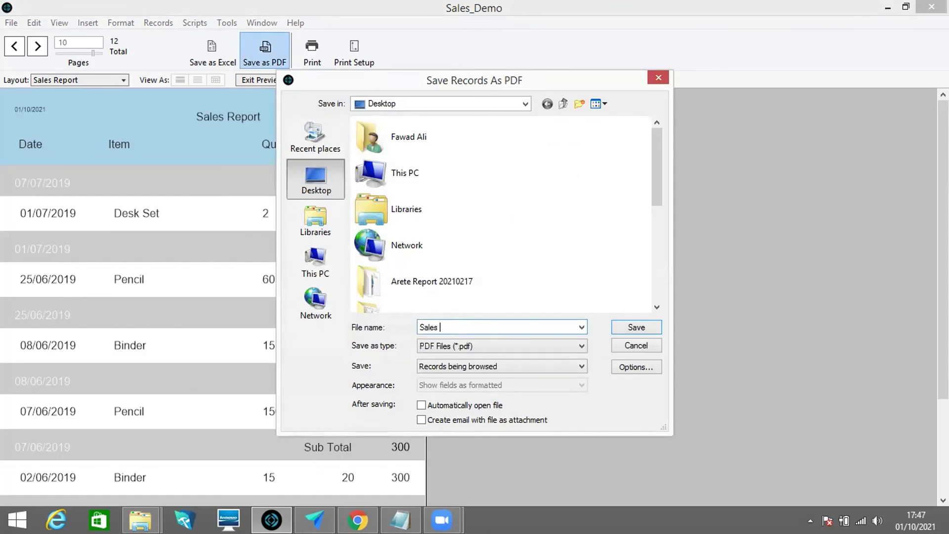